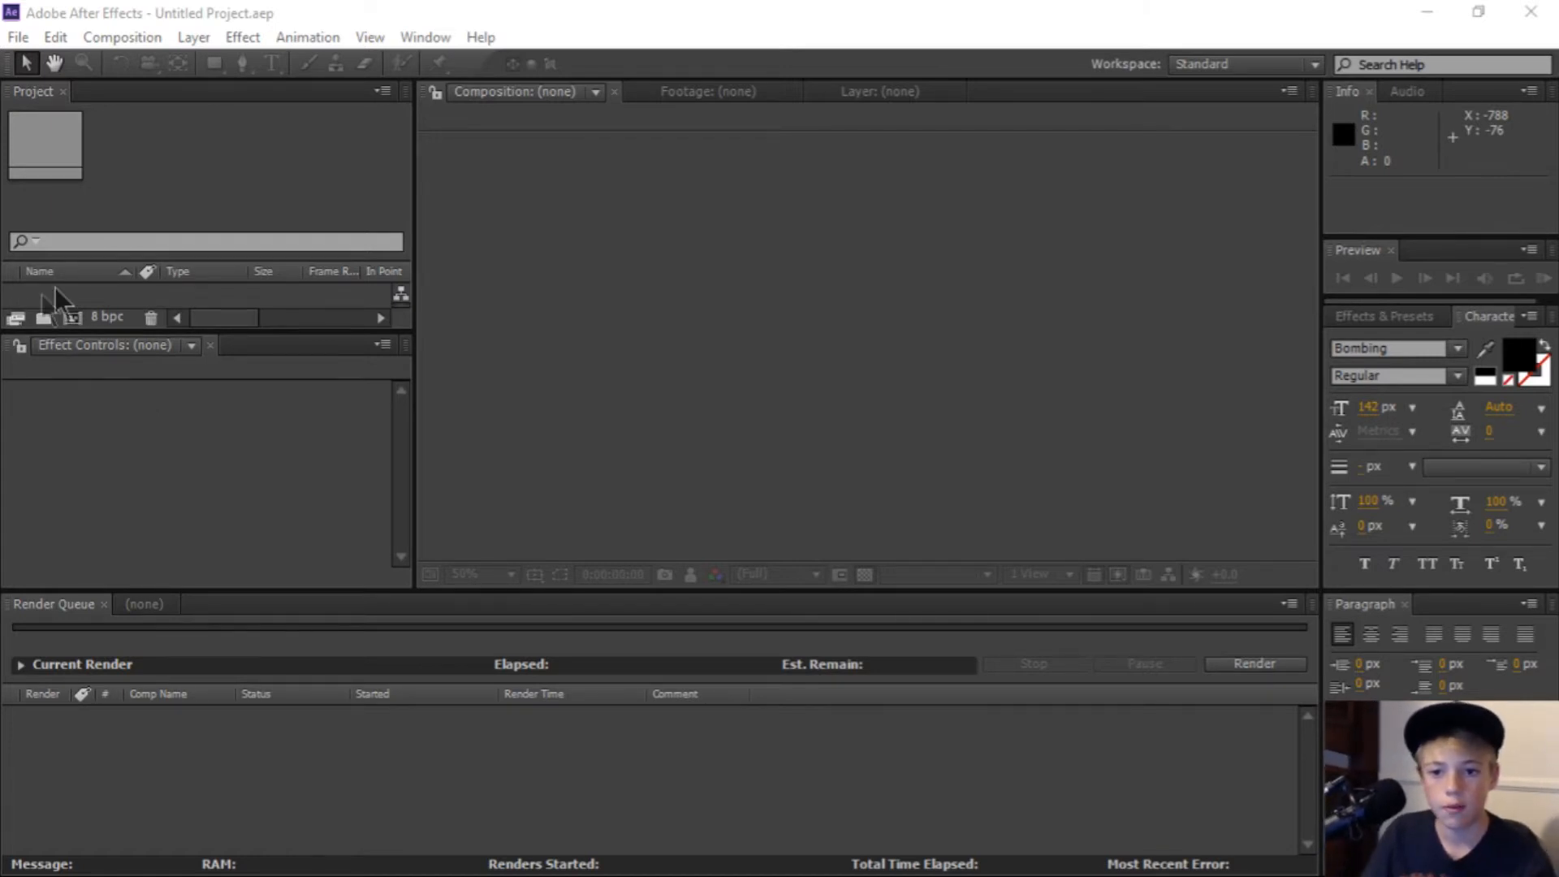
Step: Import the audio file "In4no Ap()llo - Raise The Dead" from the Desktop into the project
left_click(365, 12)
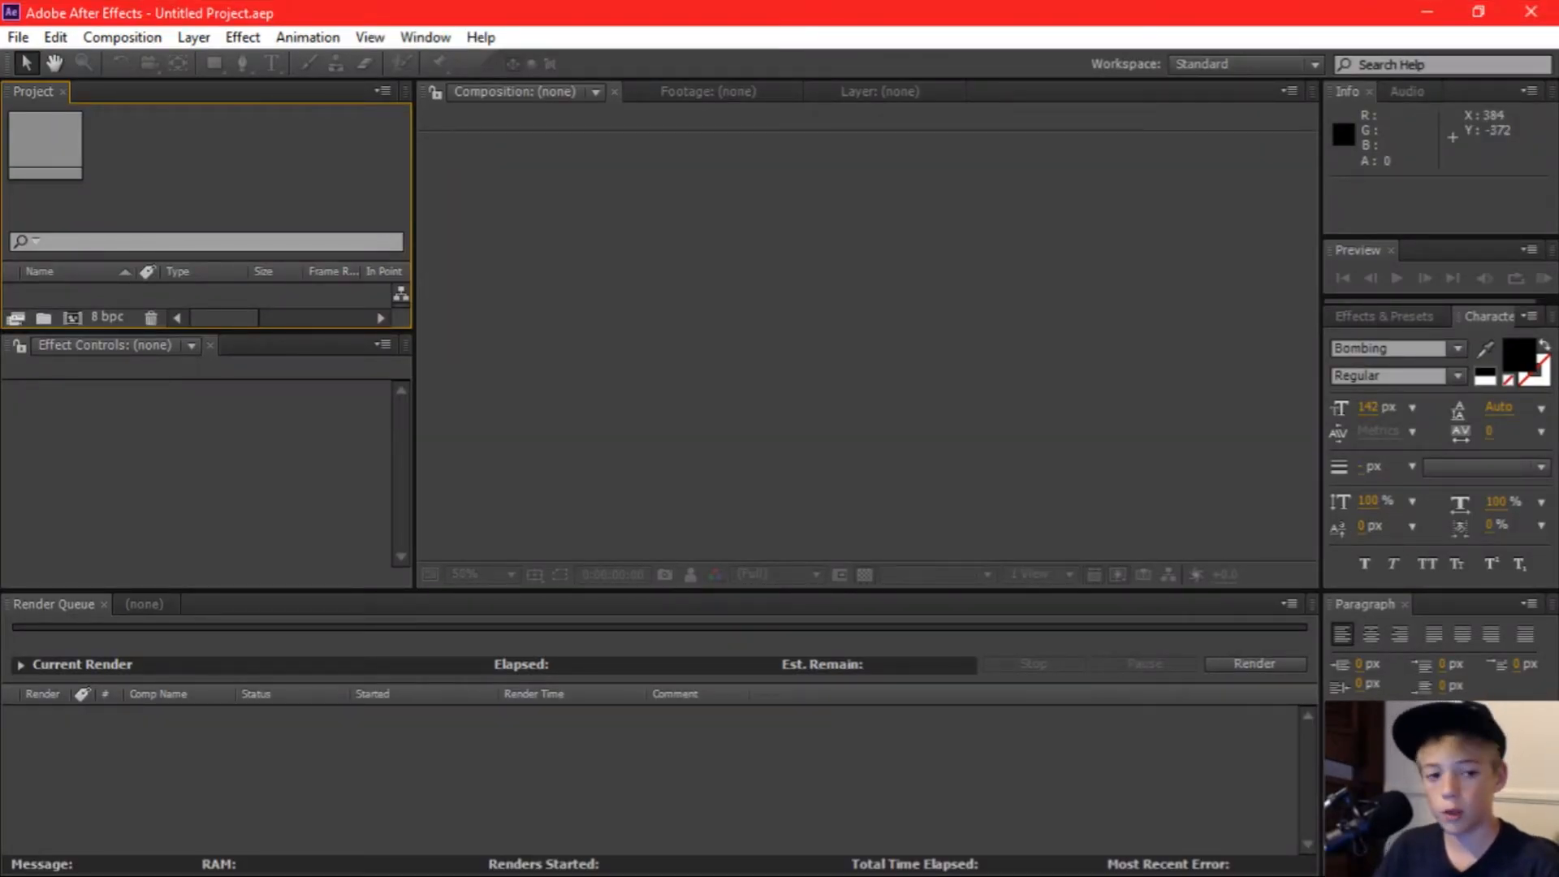
double_click(272, 292)
scroll(270, 289, "down", 2)
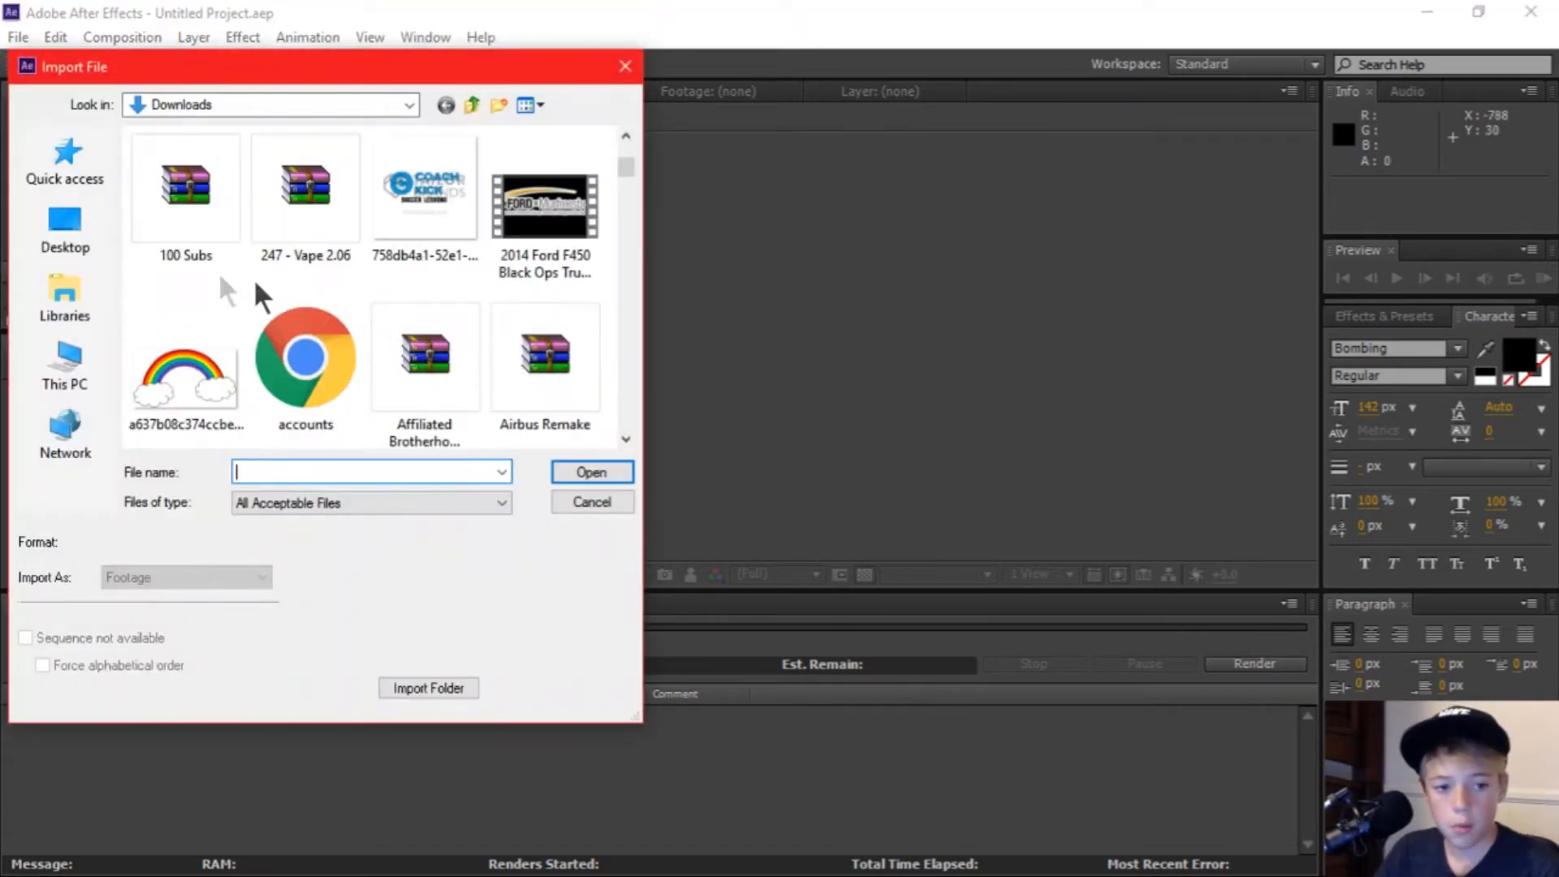
left_click(36, 234)
scroll(207, 235, "down", 10)
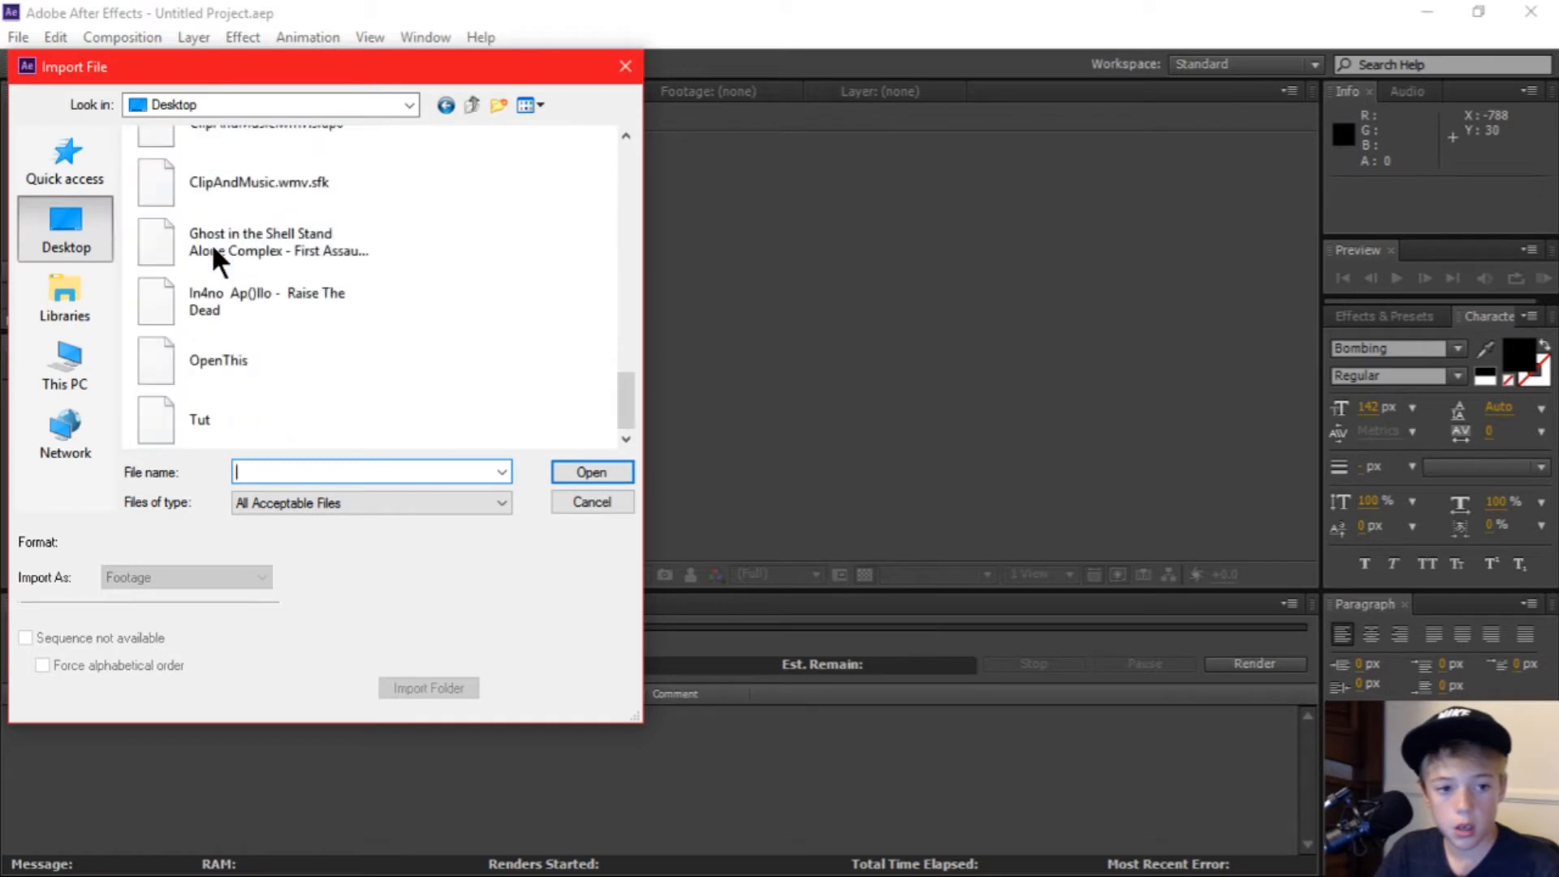
scroll(214, 247, "up", 2)
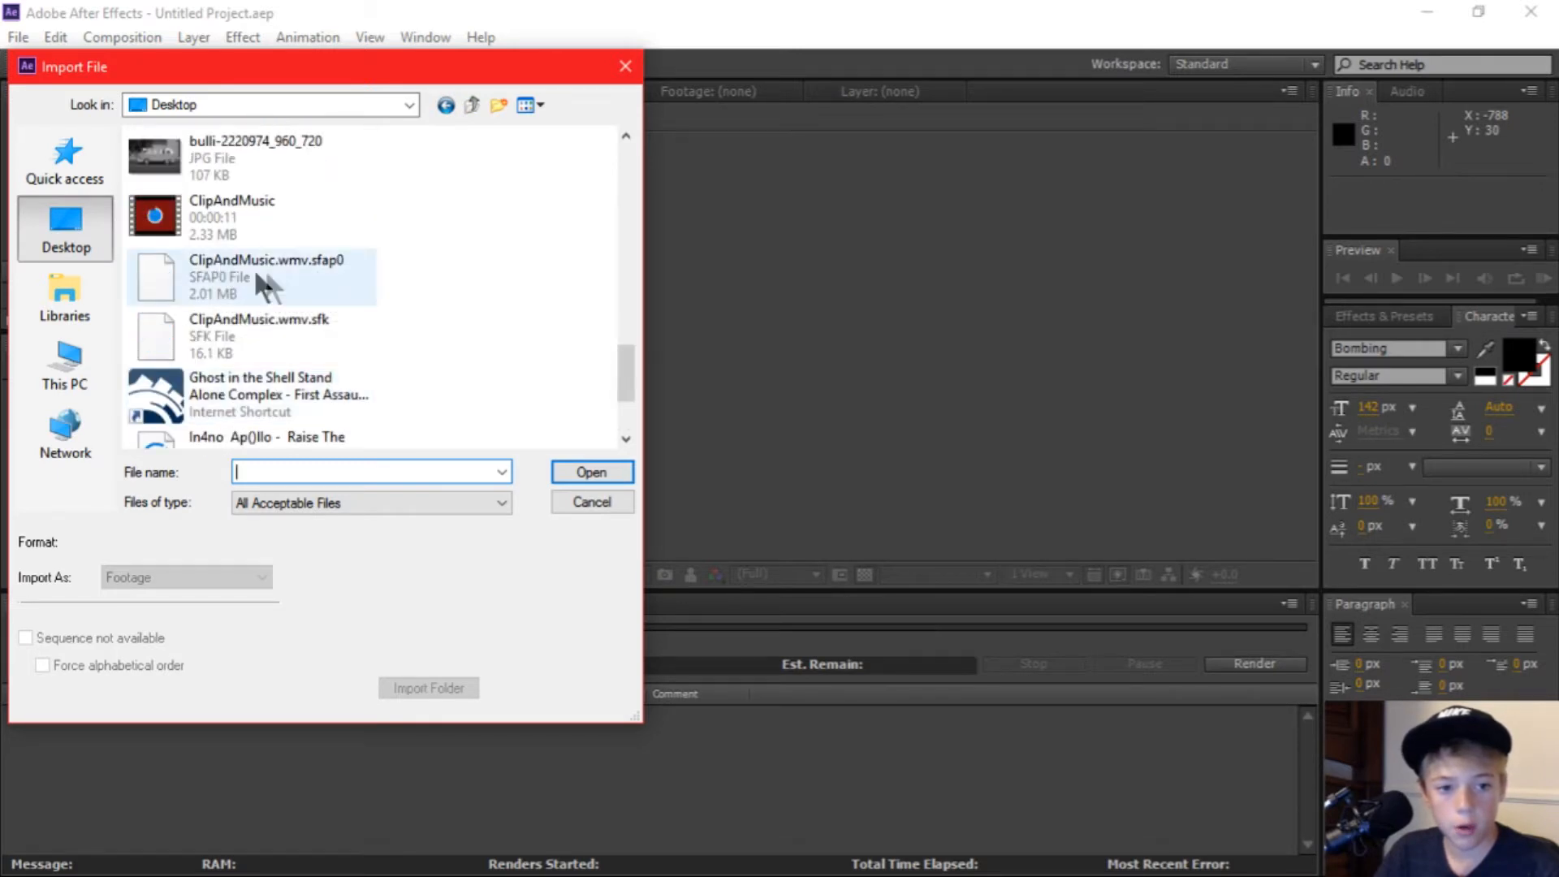
scroll(276, 289, "up", 5)
scroll(293, 314, "up", 8)
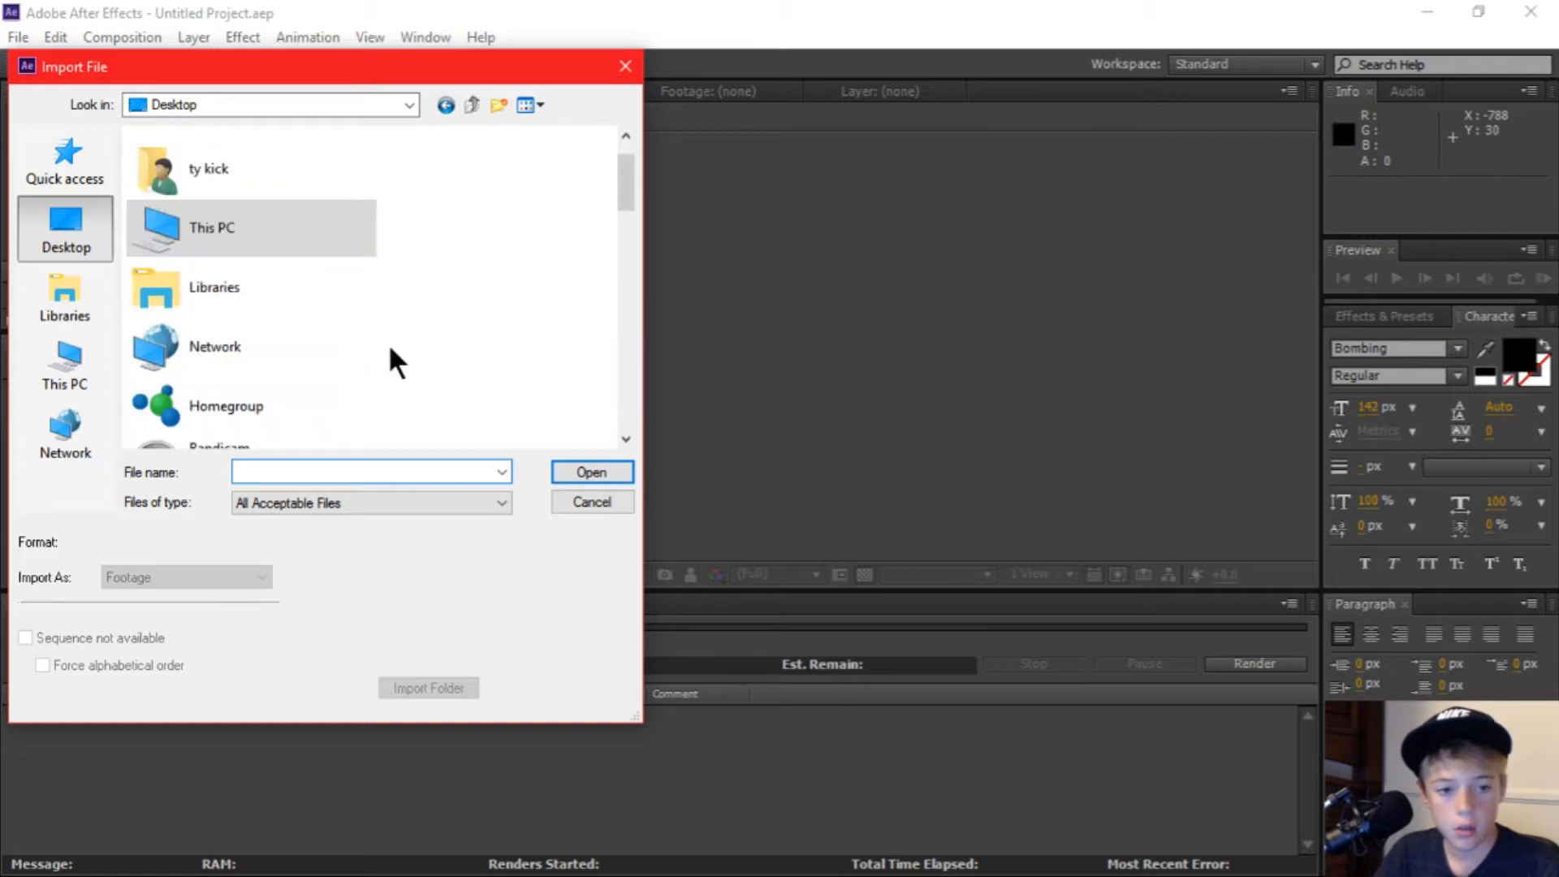
scroll(388, 343, "up", 1)
scroll(388, 342, "down", 5)
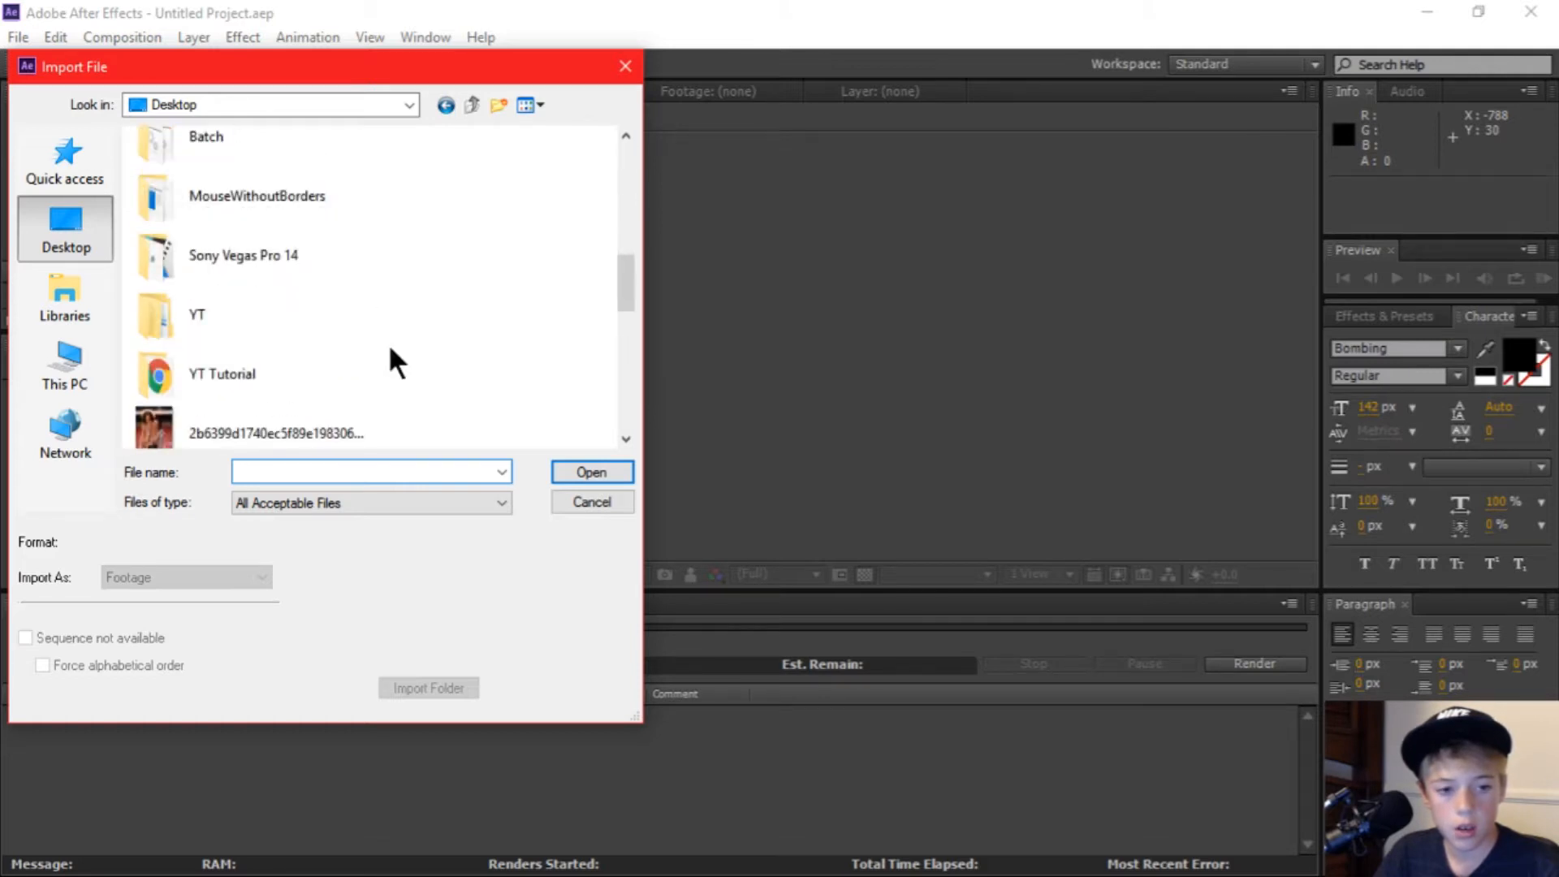
scroll(388, 343, "down", 3)
scroll(388, 343, "down", 3)
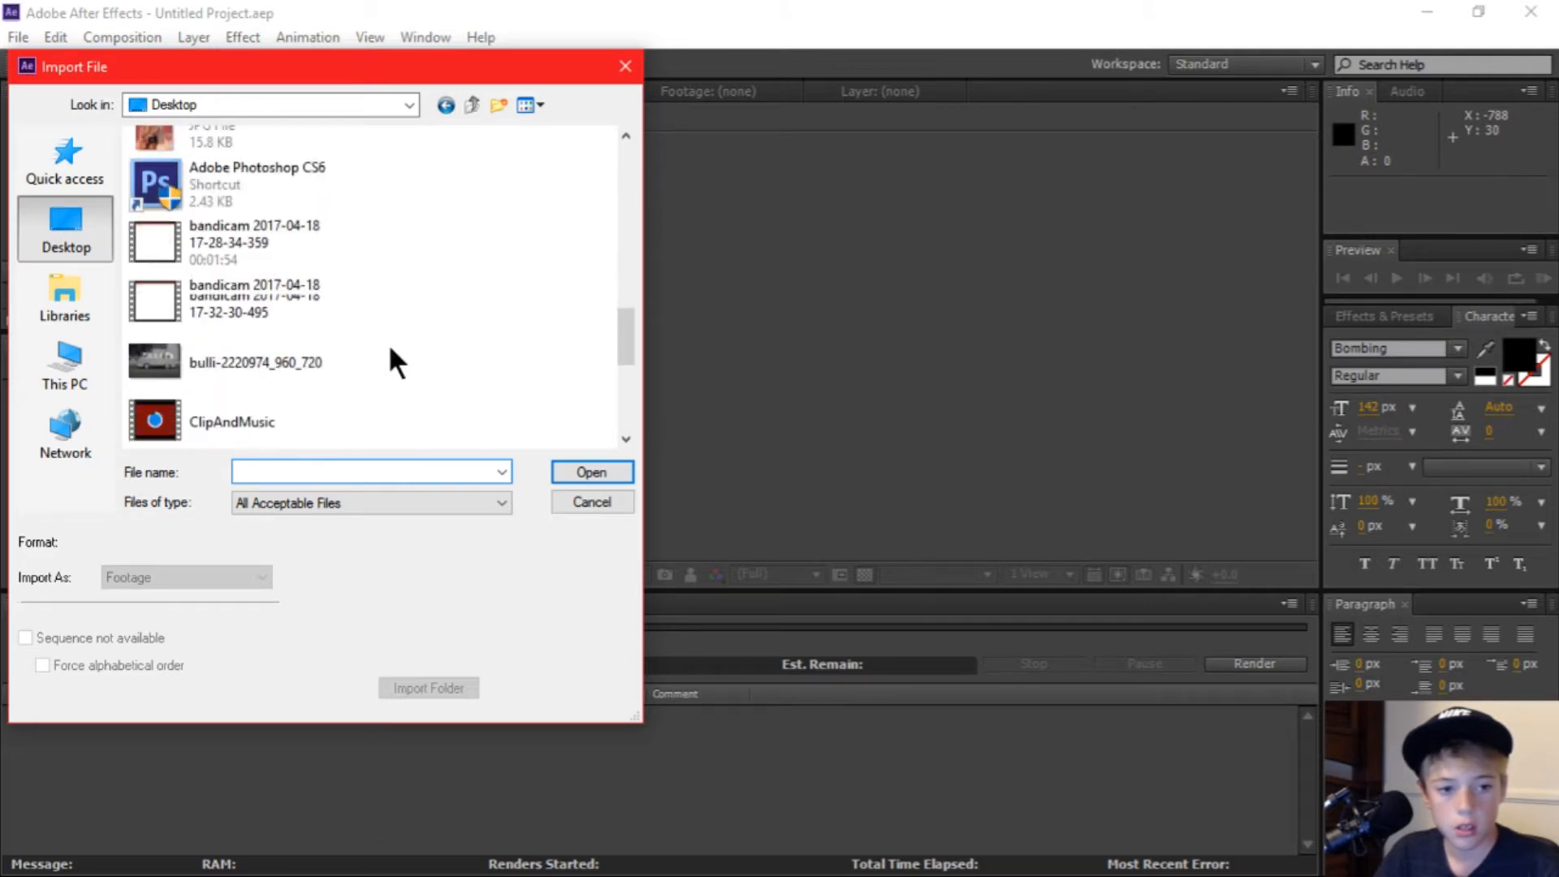
scroll(388, 344, "down", 3)
scroll(388, 343, "down", 3)
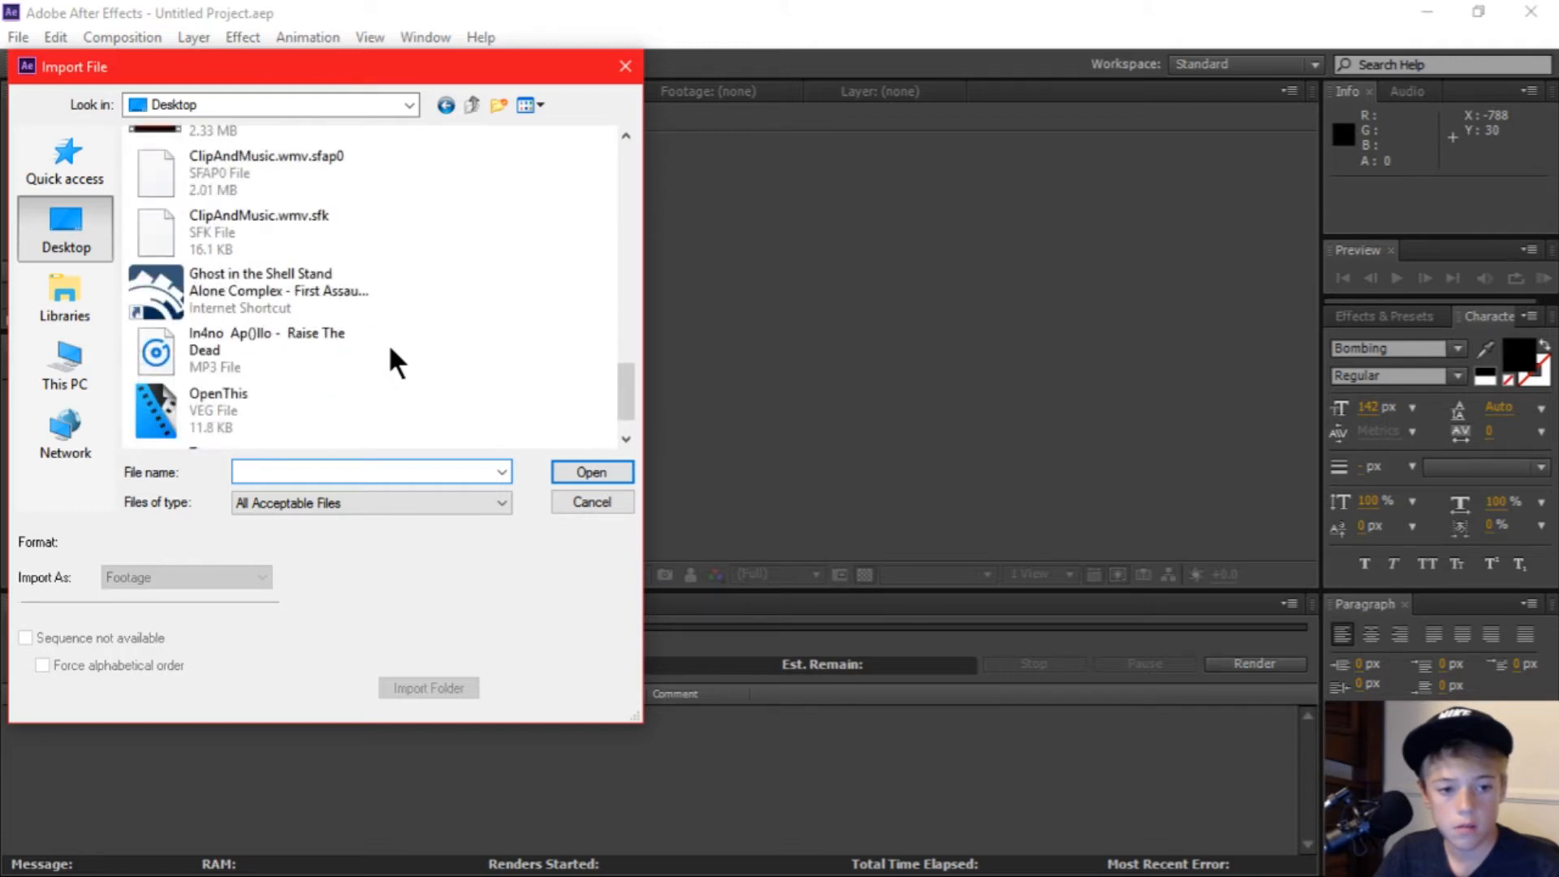
left_click(388, 349)
left_click(598, 475)
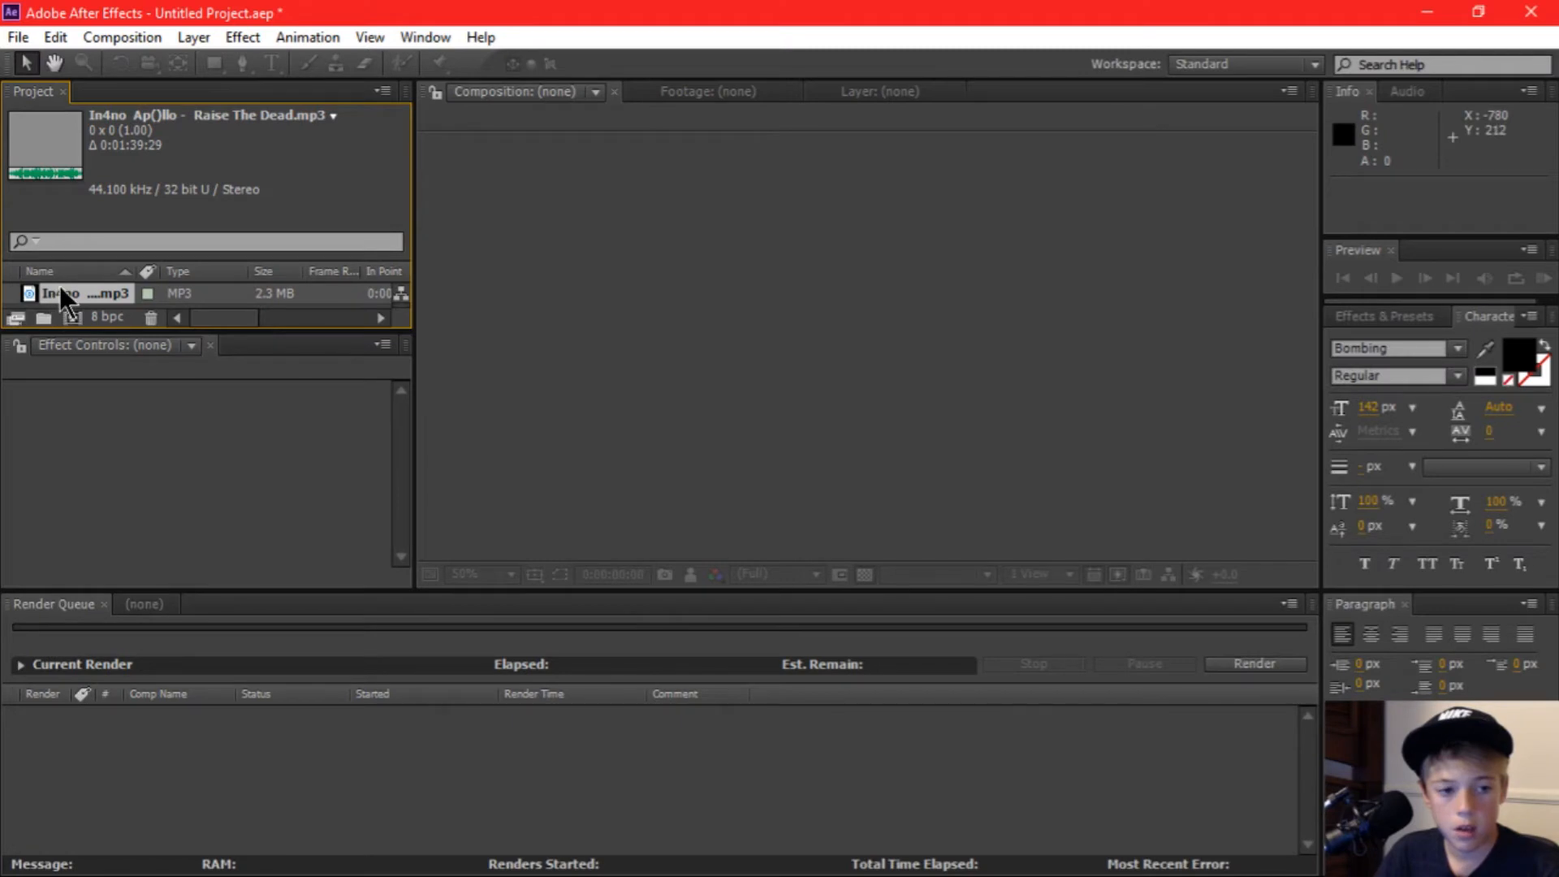
Step: Create a new composition from the imported MP3 by placing it in the empty timeline
mouse_move(60, 289)
left_mouse_down()
mouse_move(157, 280)
mouse_move(776, 711)
mouse_move(600, 763)
mouse_move(154, 305)
mouse_move(89, 284)
left_mouse_up()
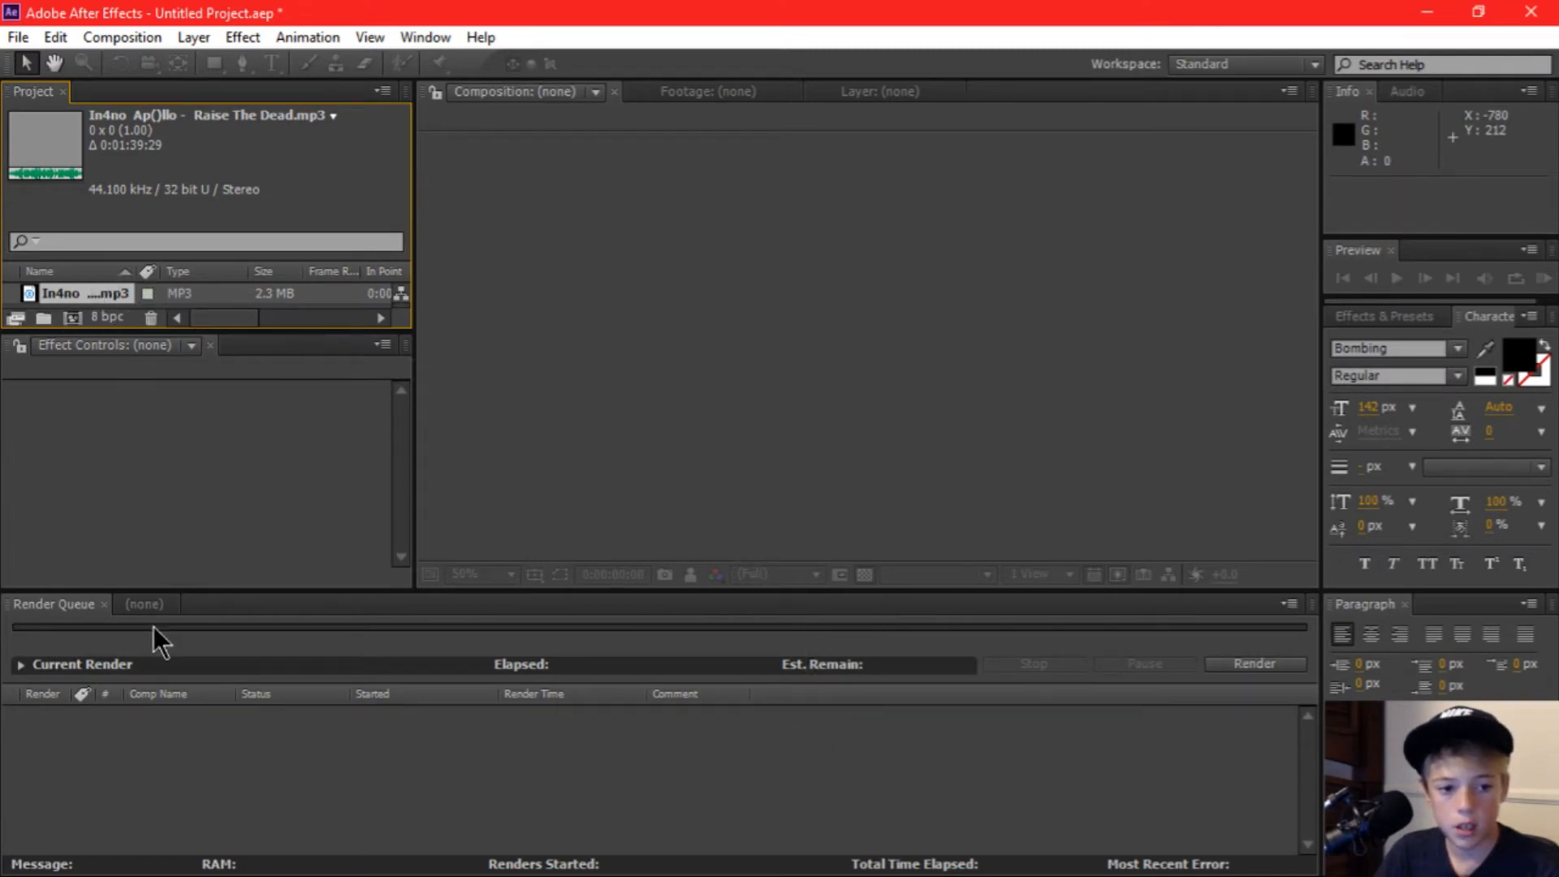
left_click(157, 603)
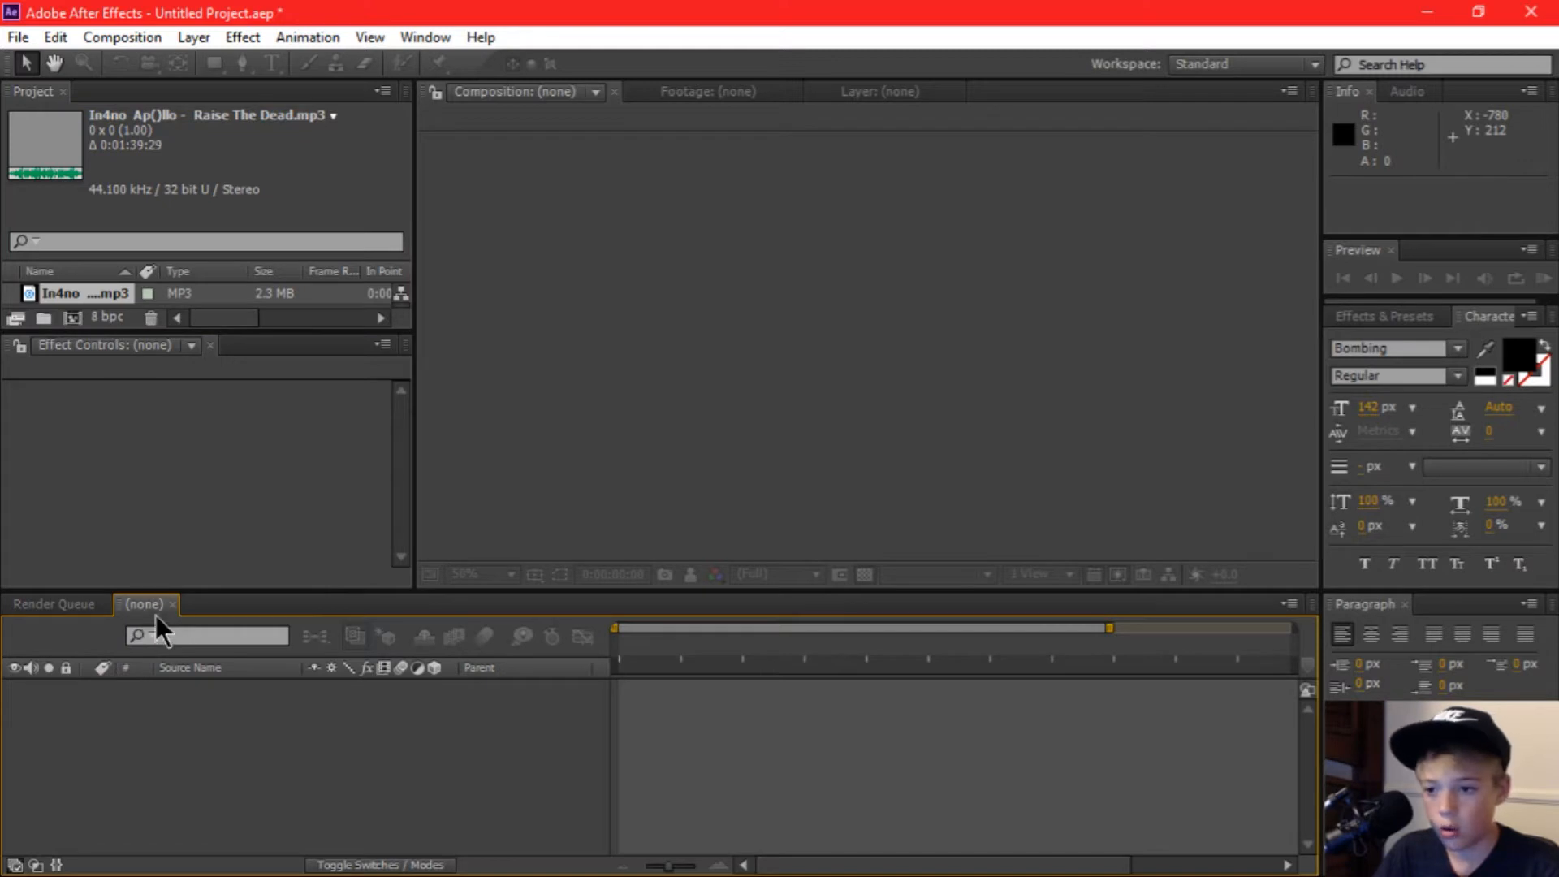
left_click(85, 602)
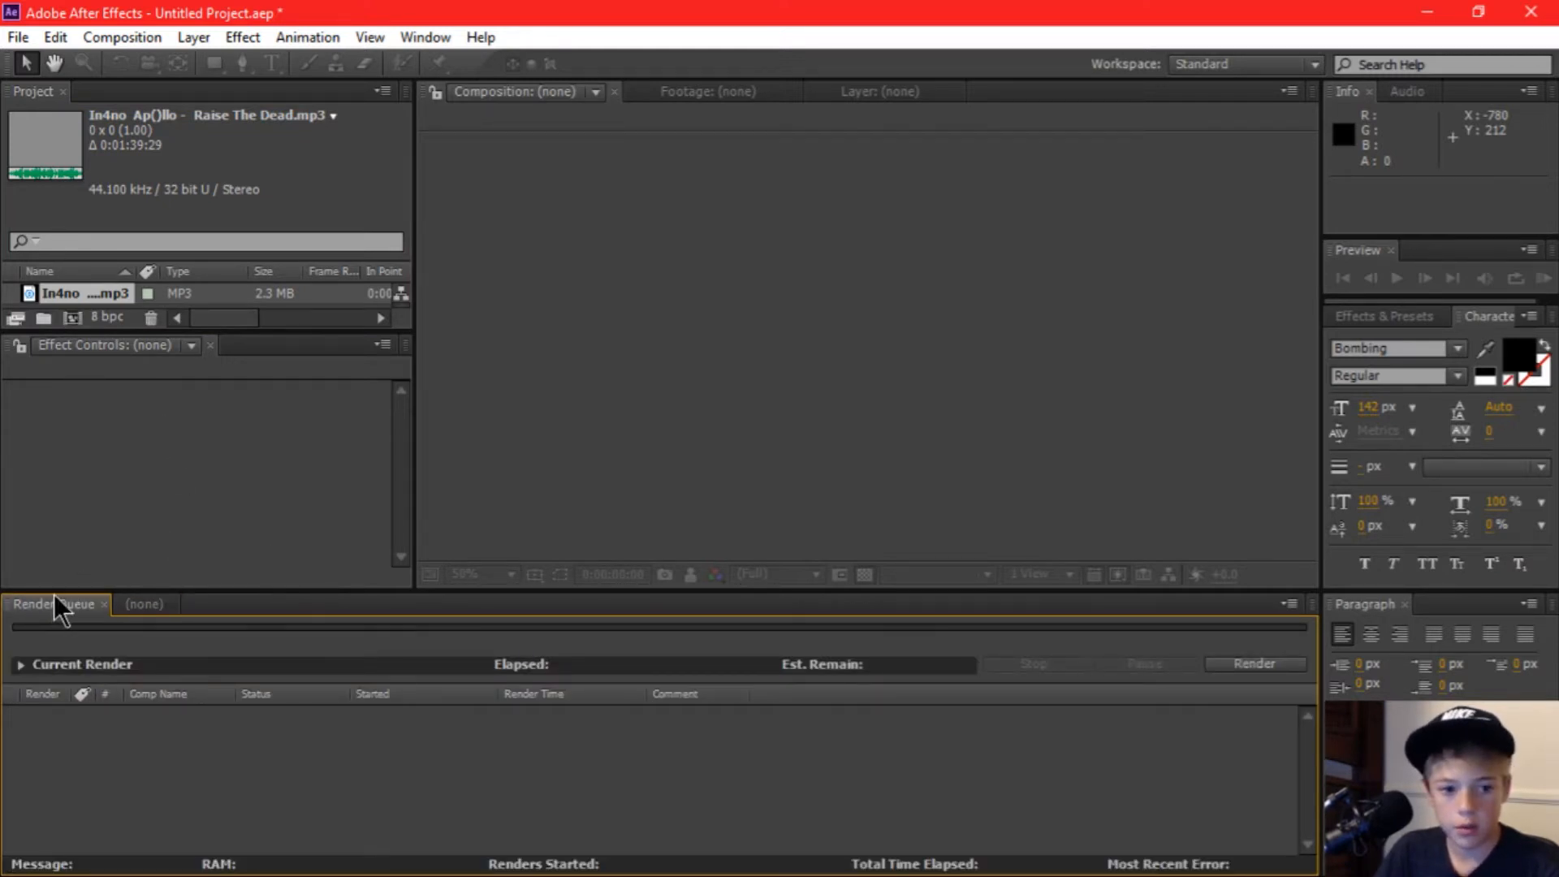
left_click(131, 607)
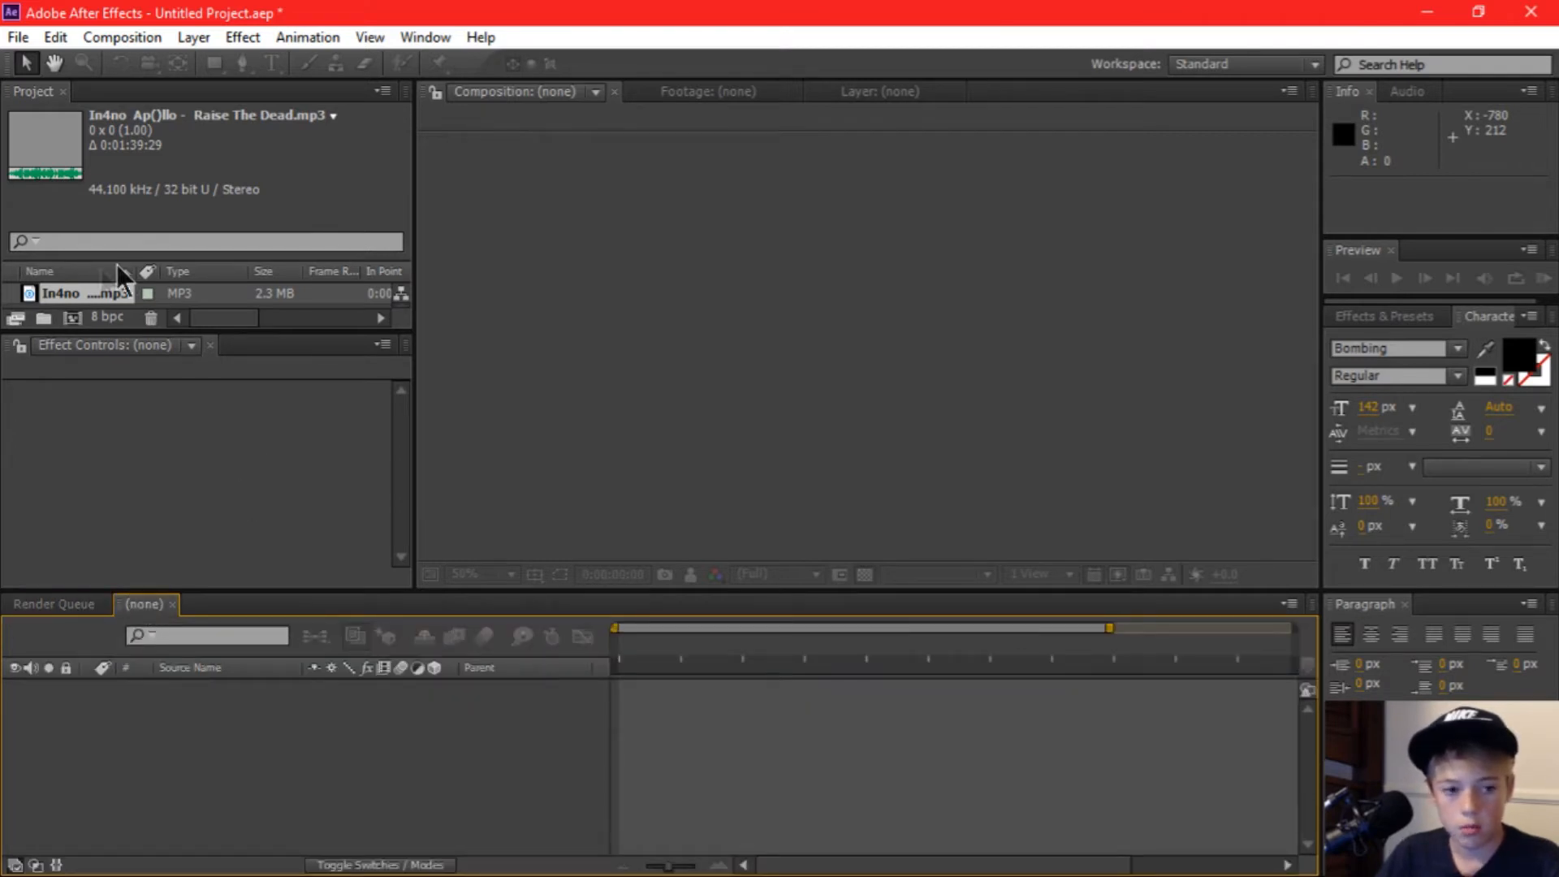
left_click_drag(86, 291, 338, 762)
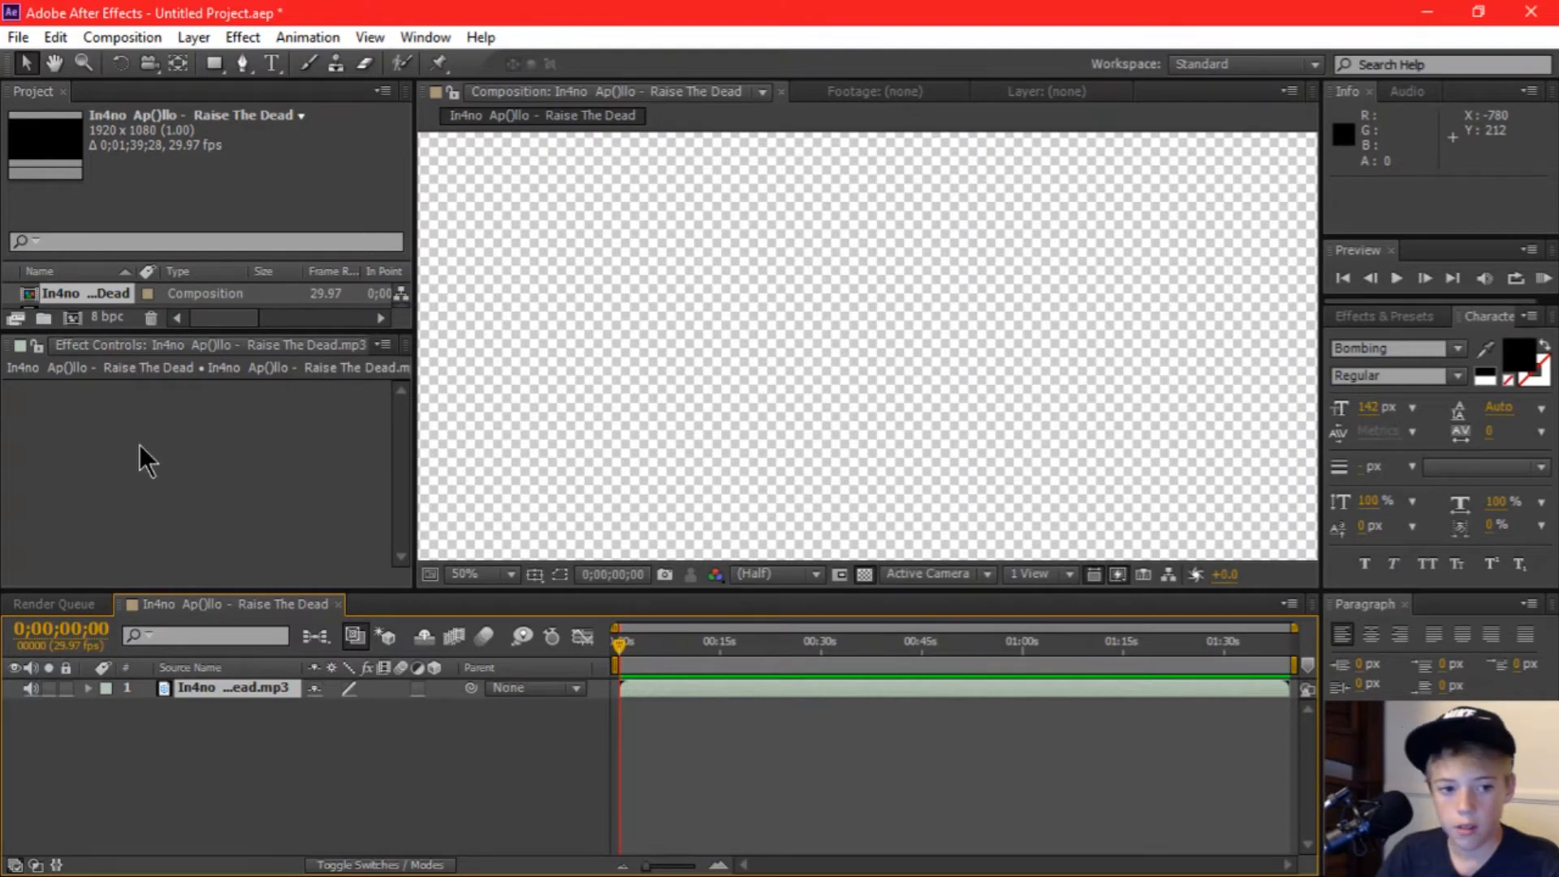
Step: Enlarge the project item list so that it shows both the composition and the MP3
scroll(193, 291, "down", 1)
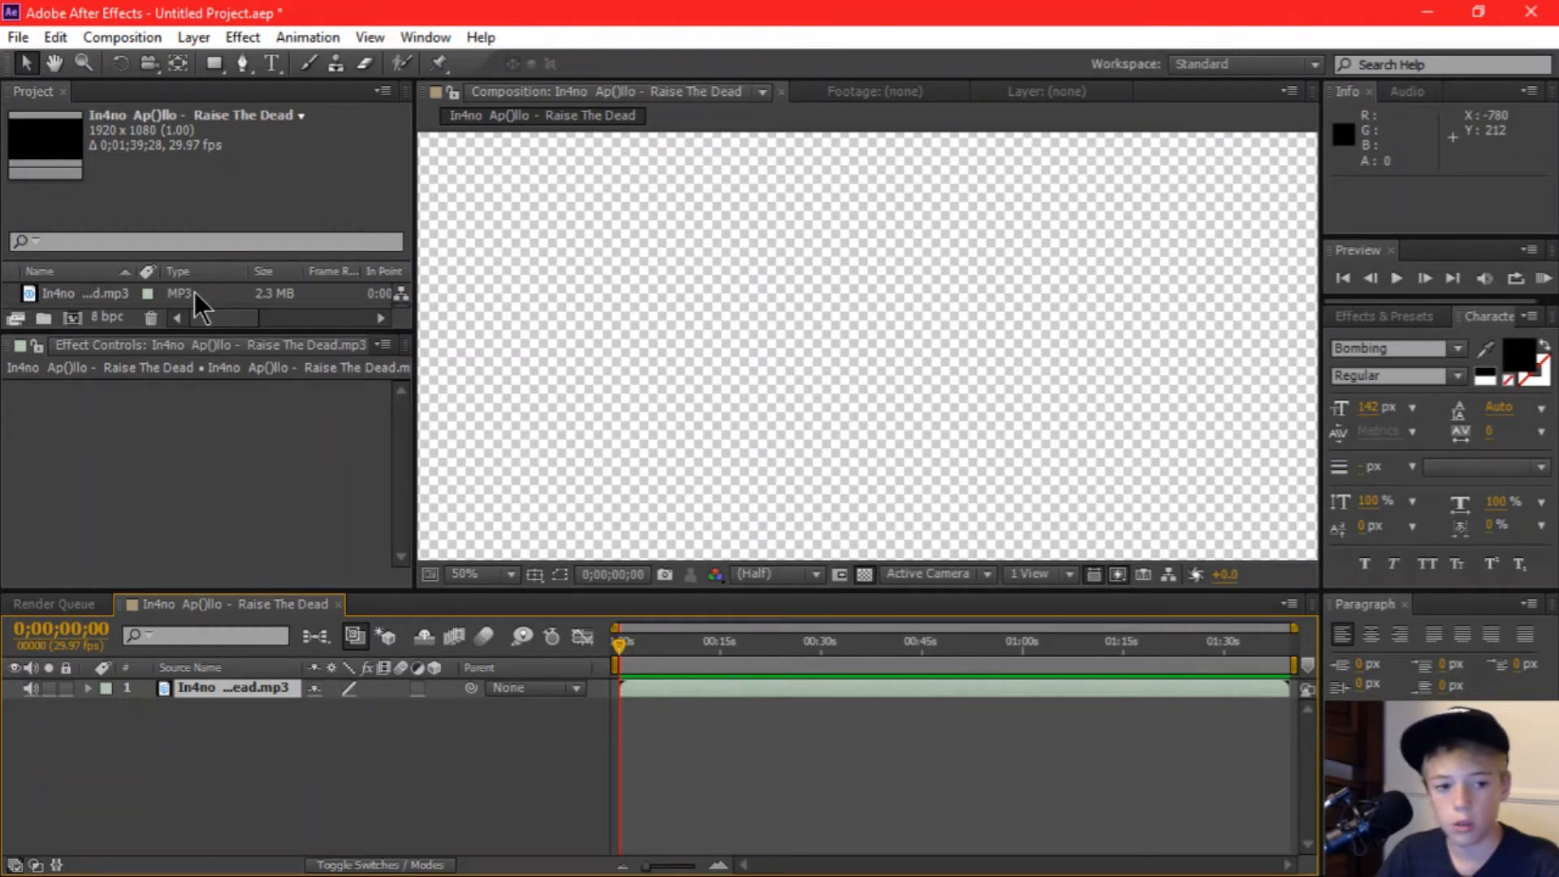
left_click_drag(211, 327, 247, 396)
right_click(242, 358)
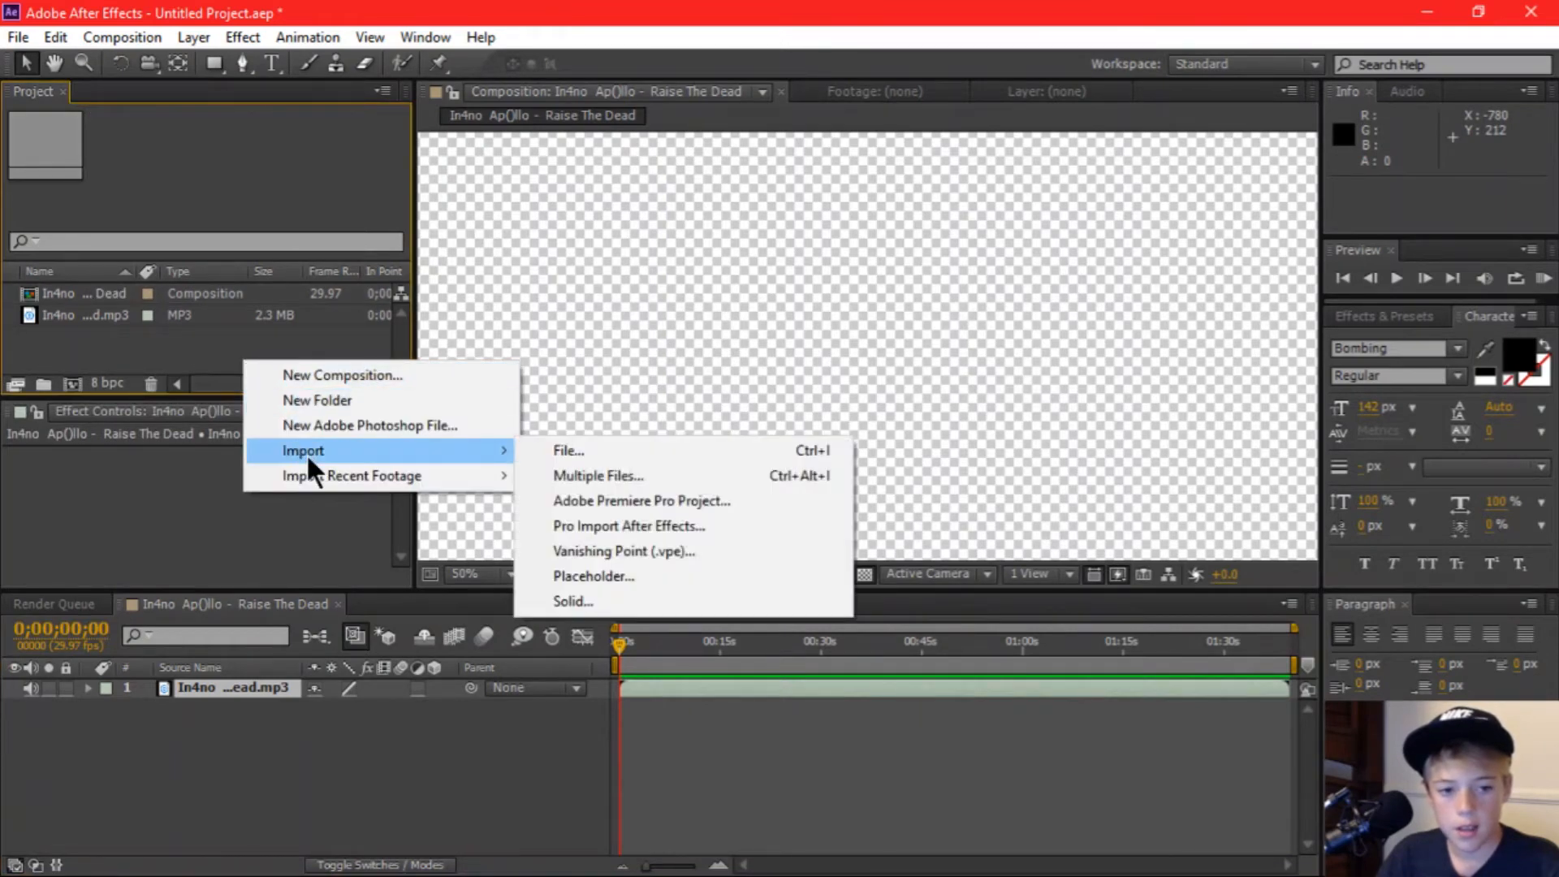
Step: Add a new black solid layer named "Audio Spectrum" to the composition at the default 1920 x 1080 px size
right_click(216, 713)
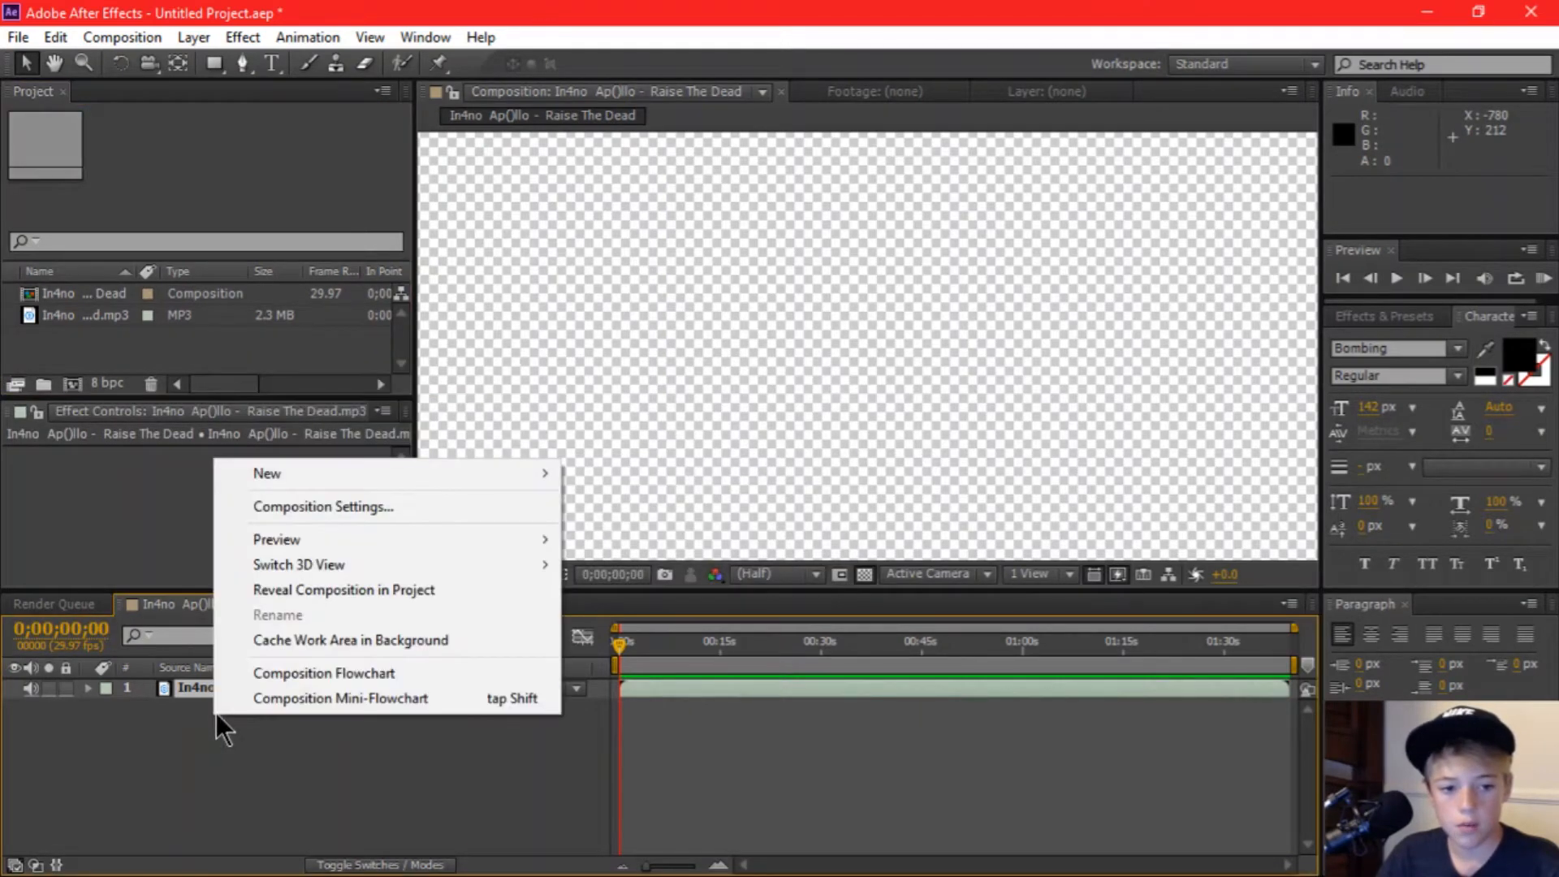
mouse_move(347, 475)
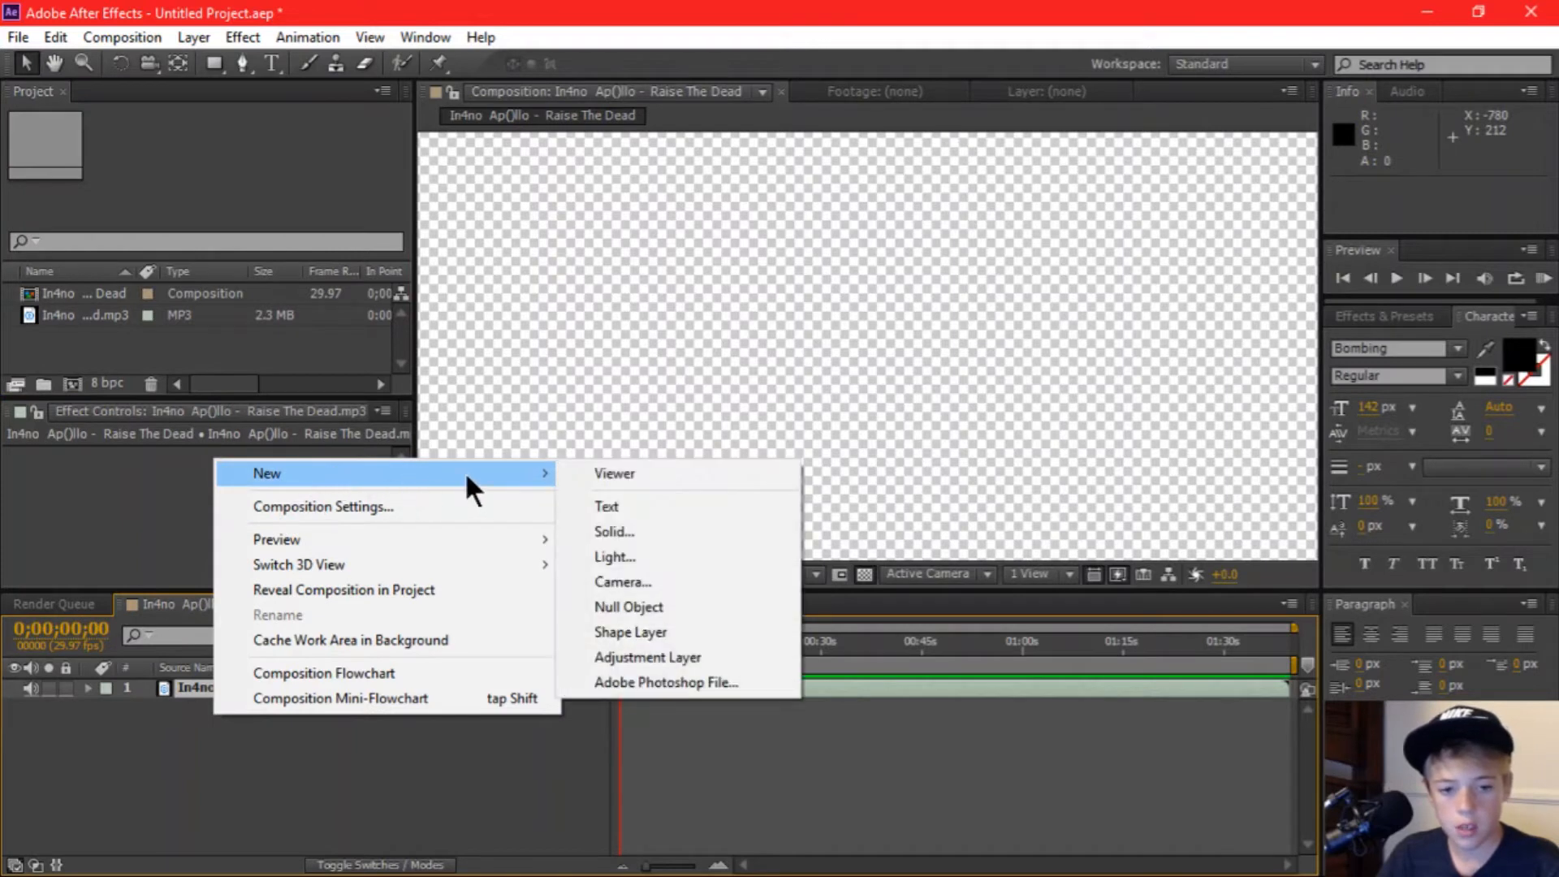
left_click(609, 532)
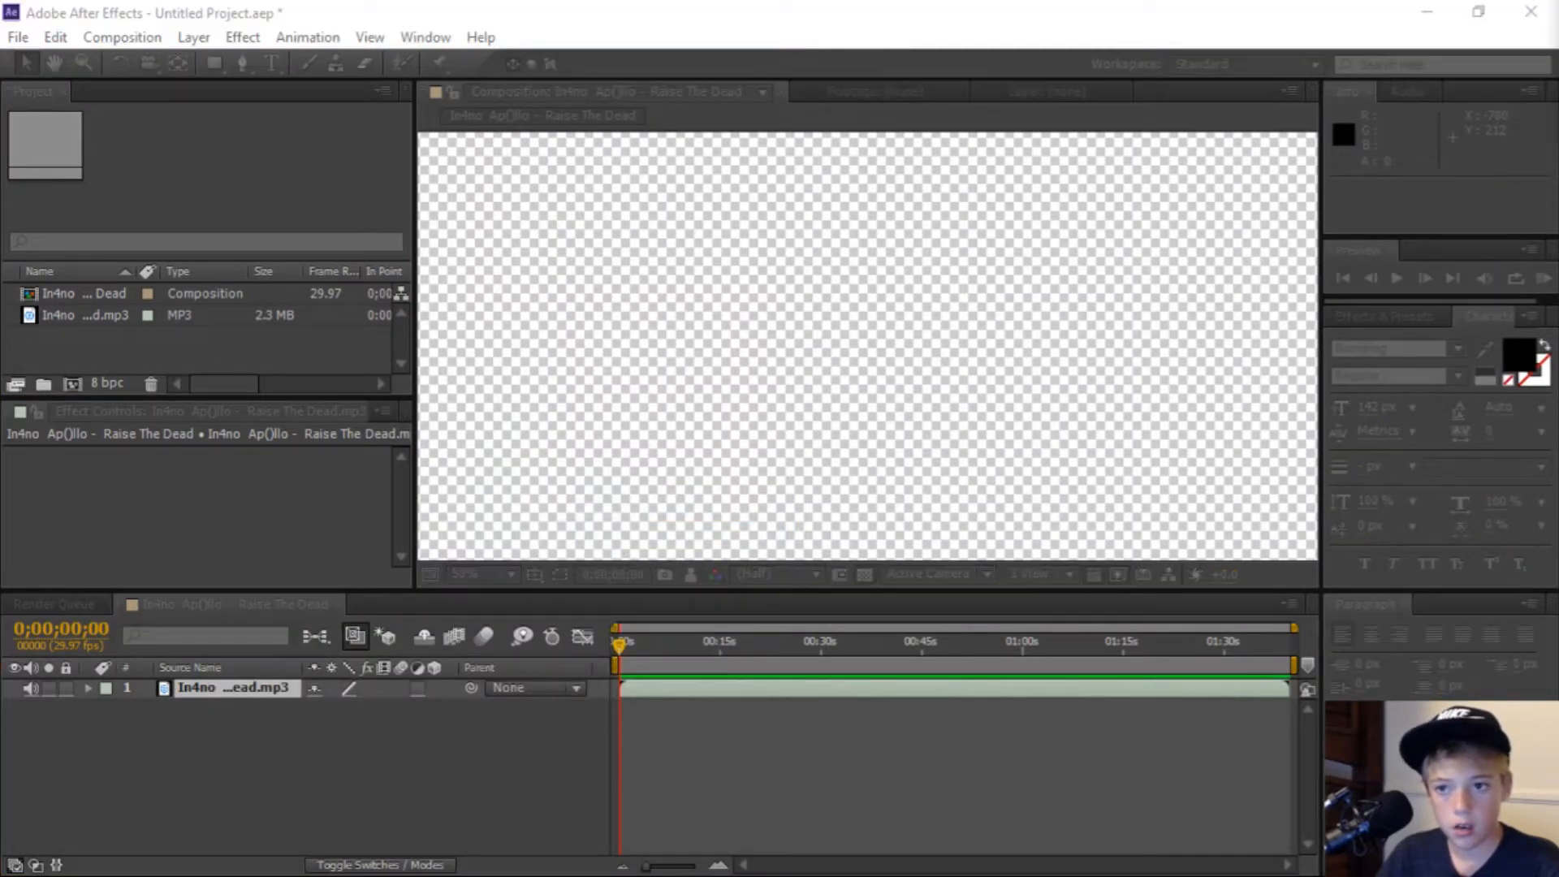
left_click_drag(1022, 106, 804, 226)
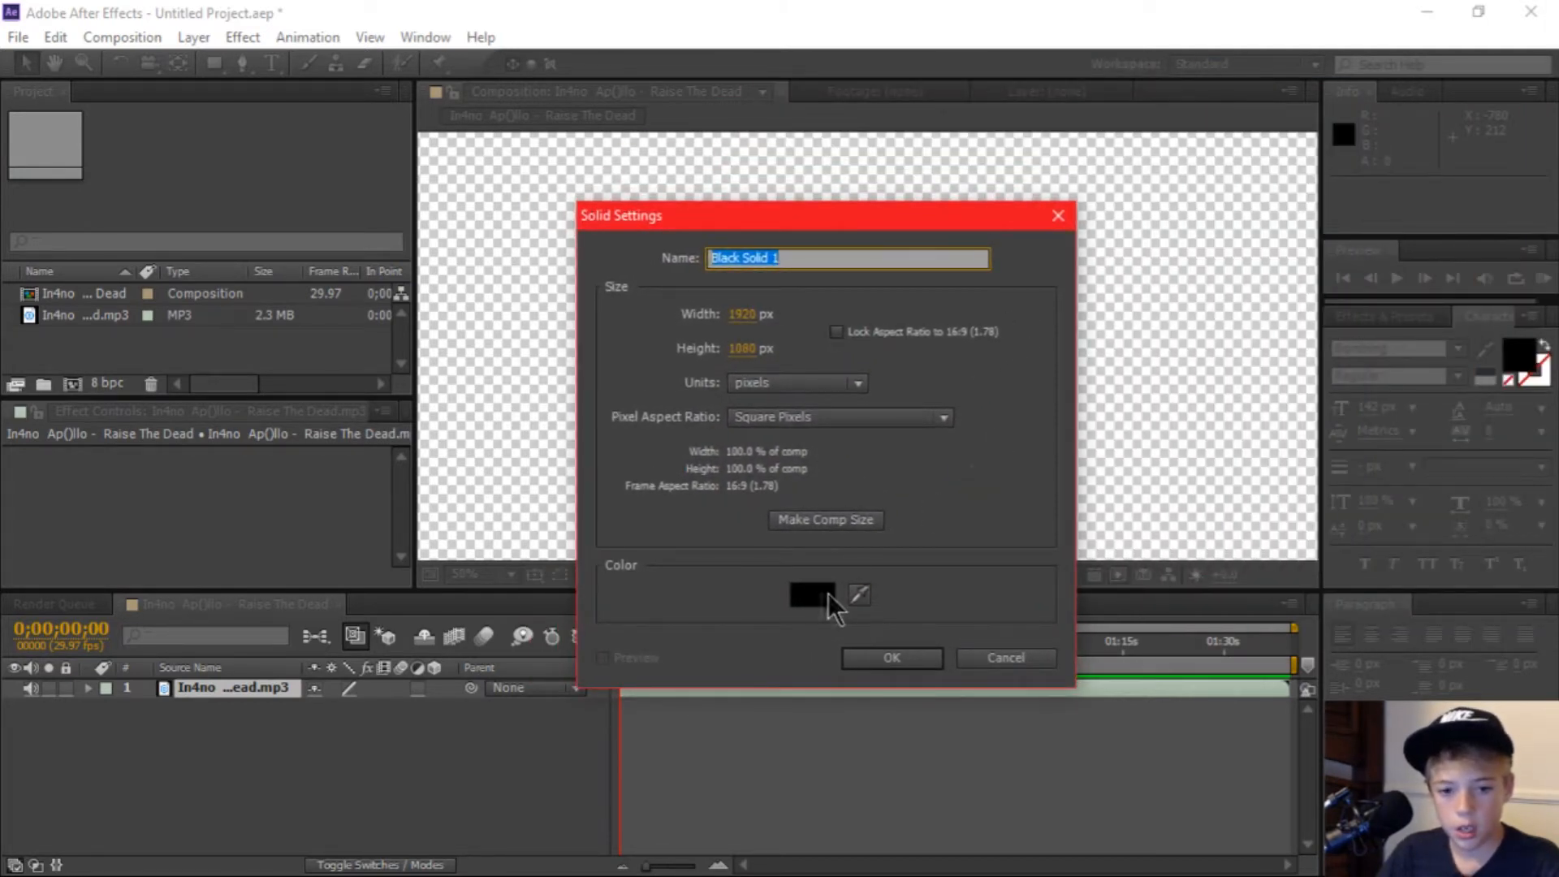
type("Audio Spectrum")
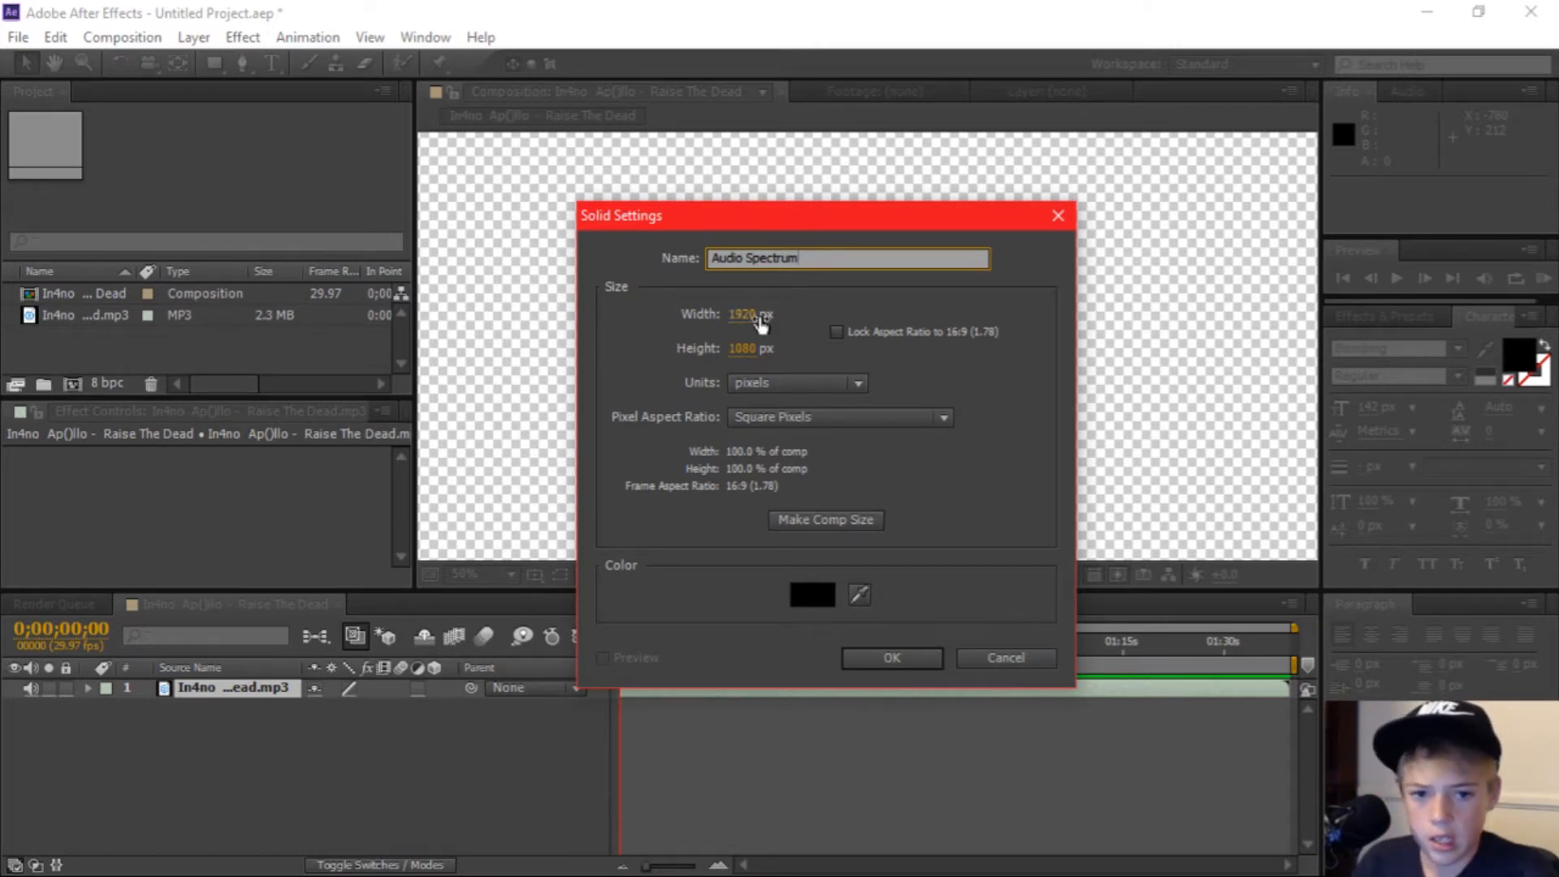
left_click(892, 657)
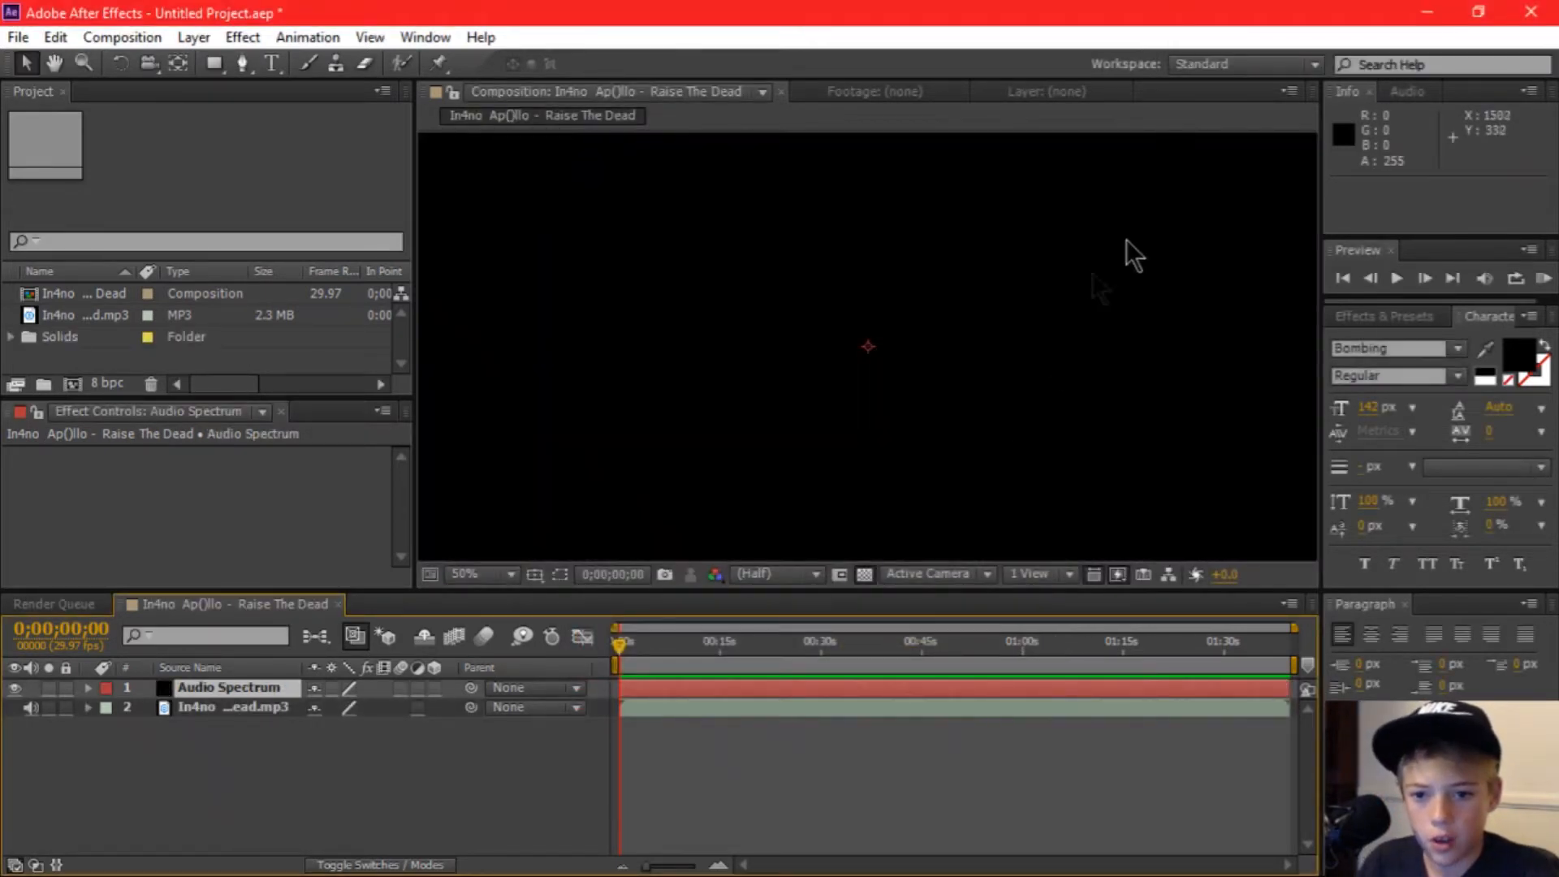
Step: Search the effects for "audio" and apply the Audio Spectrum effect to the solid layer
left_click(1420, 317)
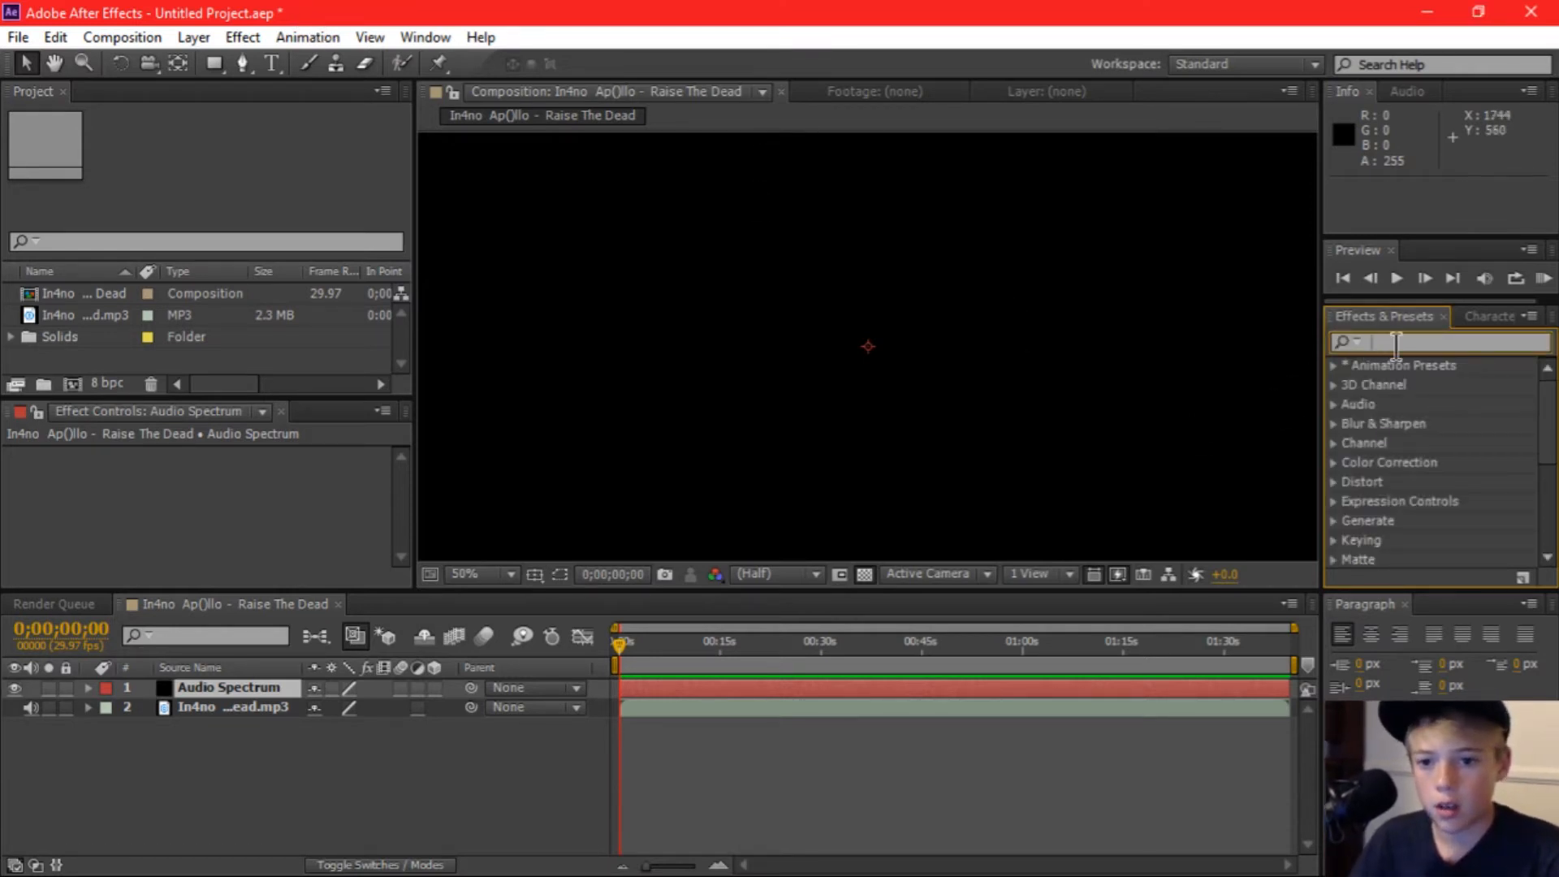
type("audio")
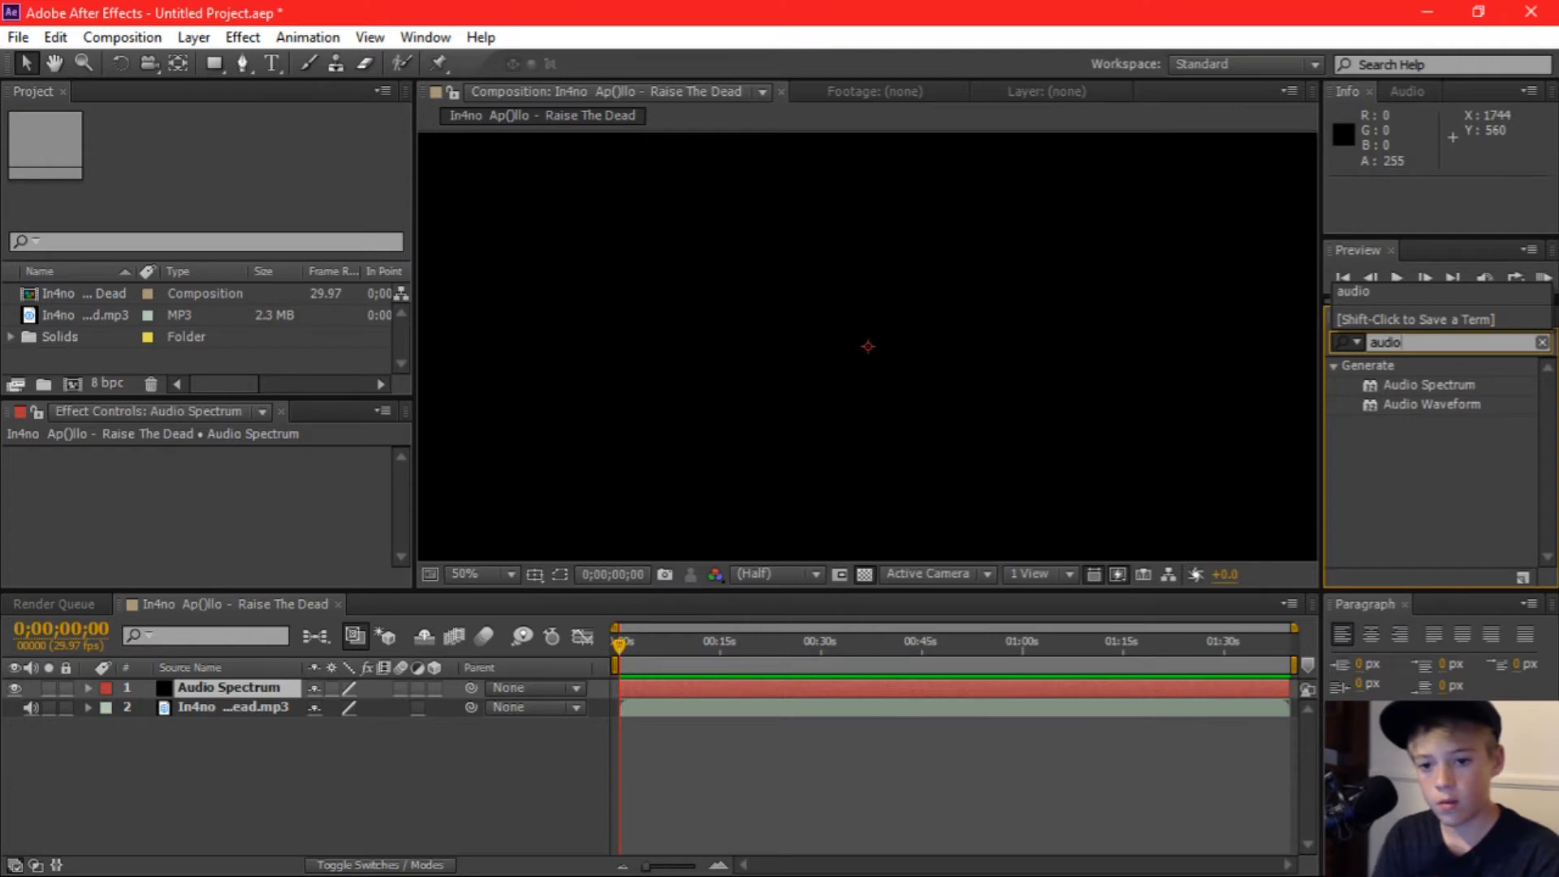
left_click_drag(1401, 385, 871, 426)
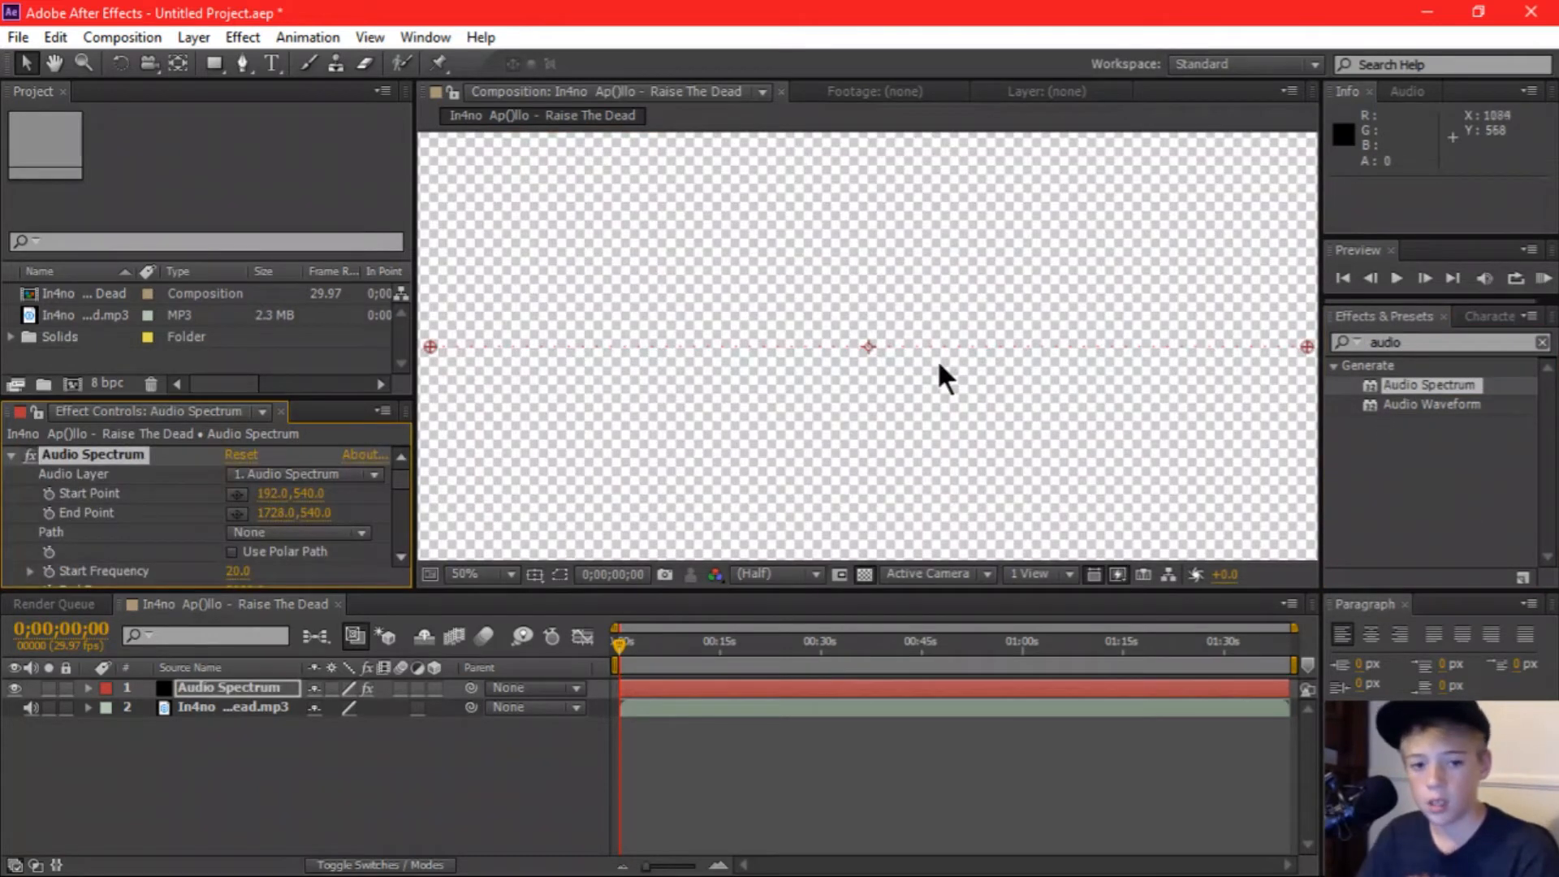
Step: Make room for the effect settings and set the Audio Spectrum's Start Point X to 0 and End Point X to 960
left_click_drag(262, 397, 234, 310)
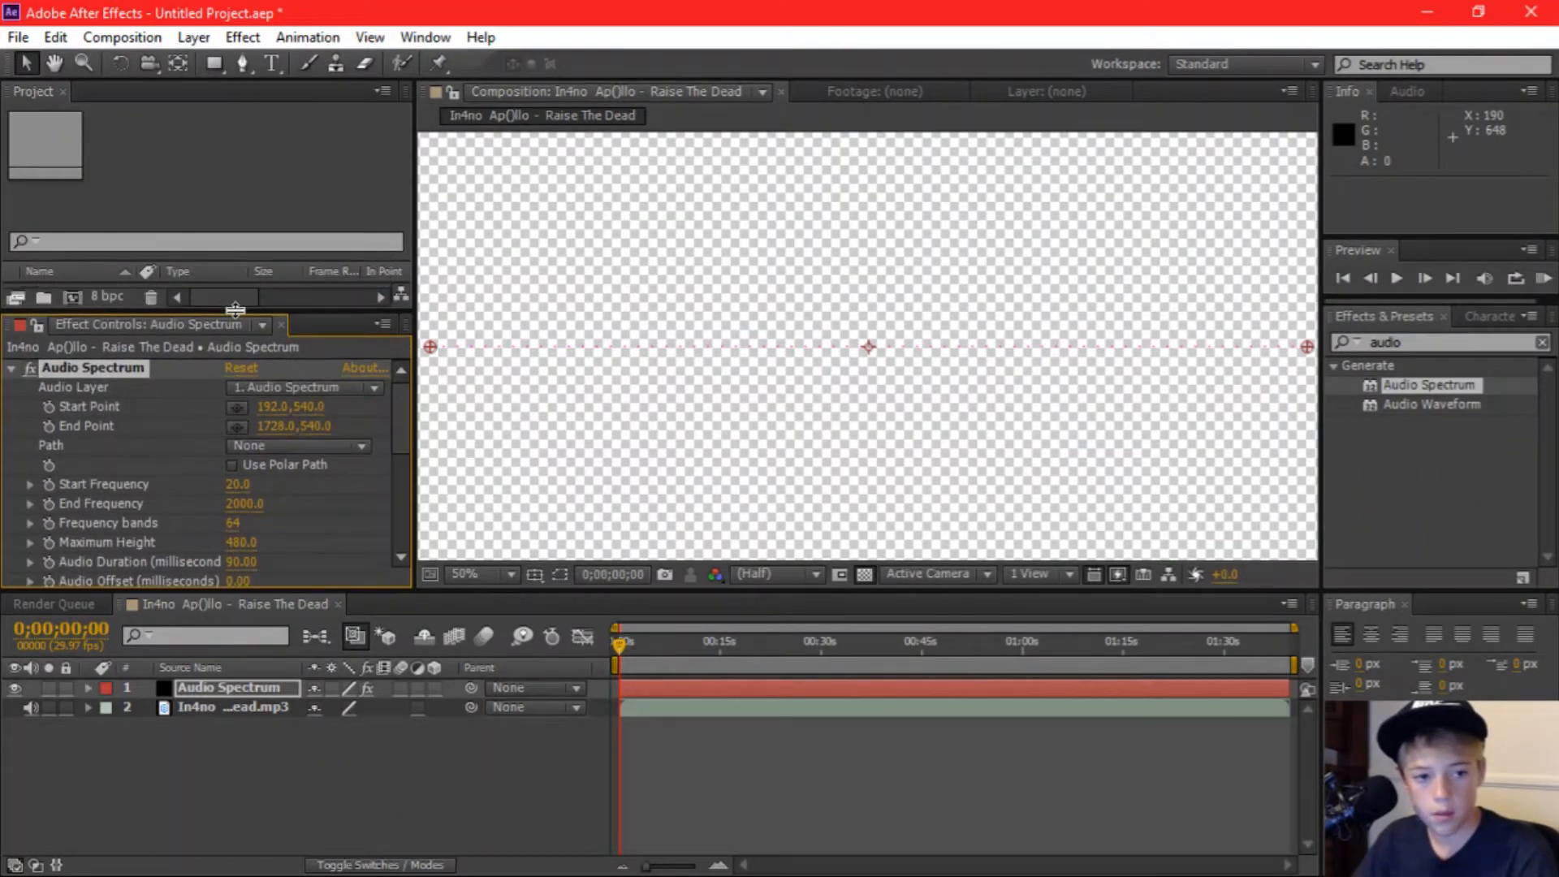
mouse_move(278, 312)
left_mouse_down()
mouse_move(280, 418)
mouse_move(281, 335)
left_mouse_up()
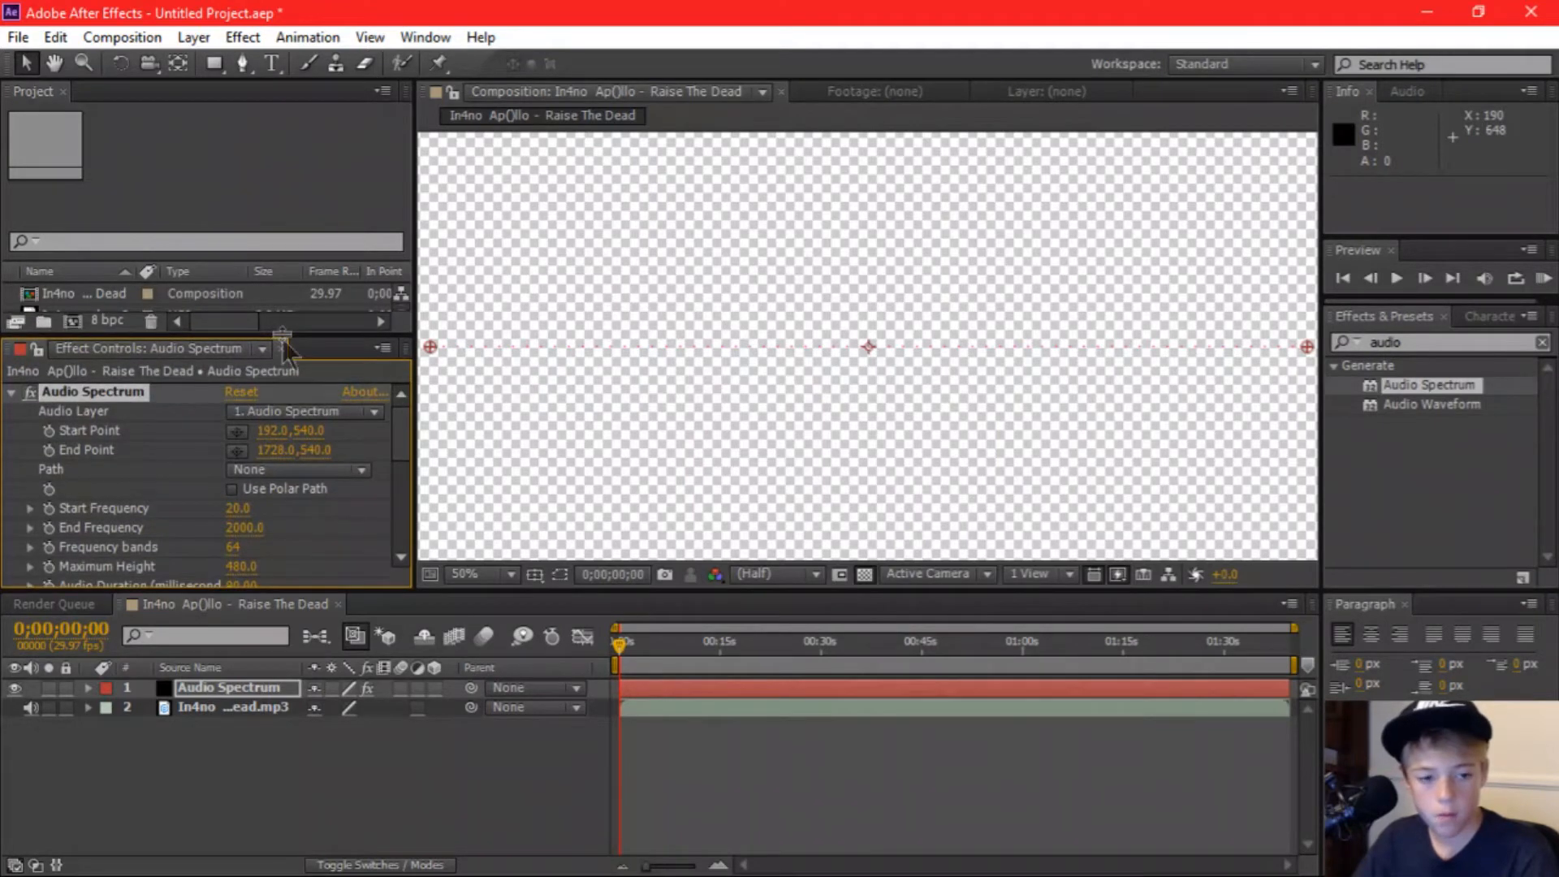
scroll(207, 475, "down", 4)
scroll(217, 470, "up", 4)
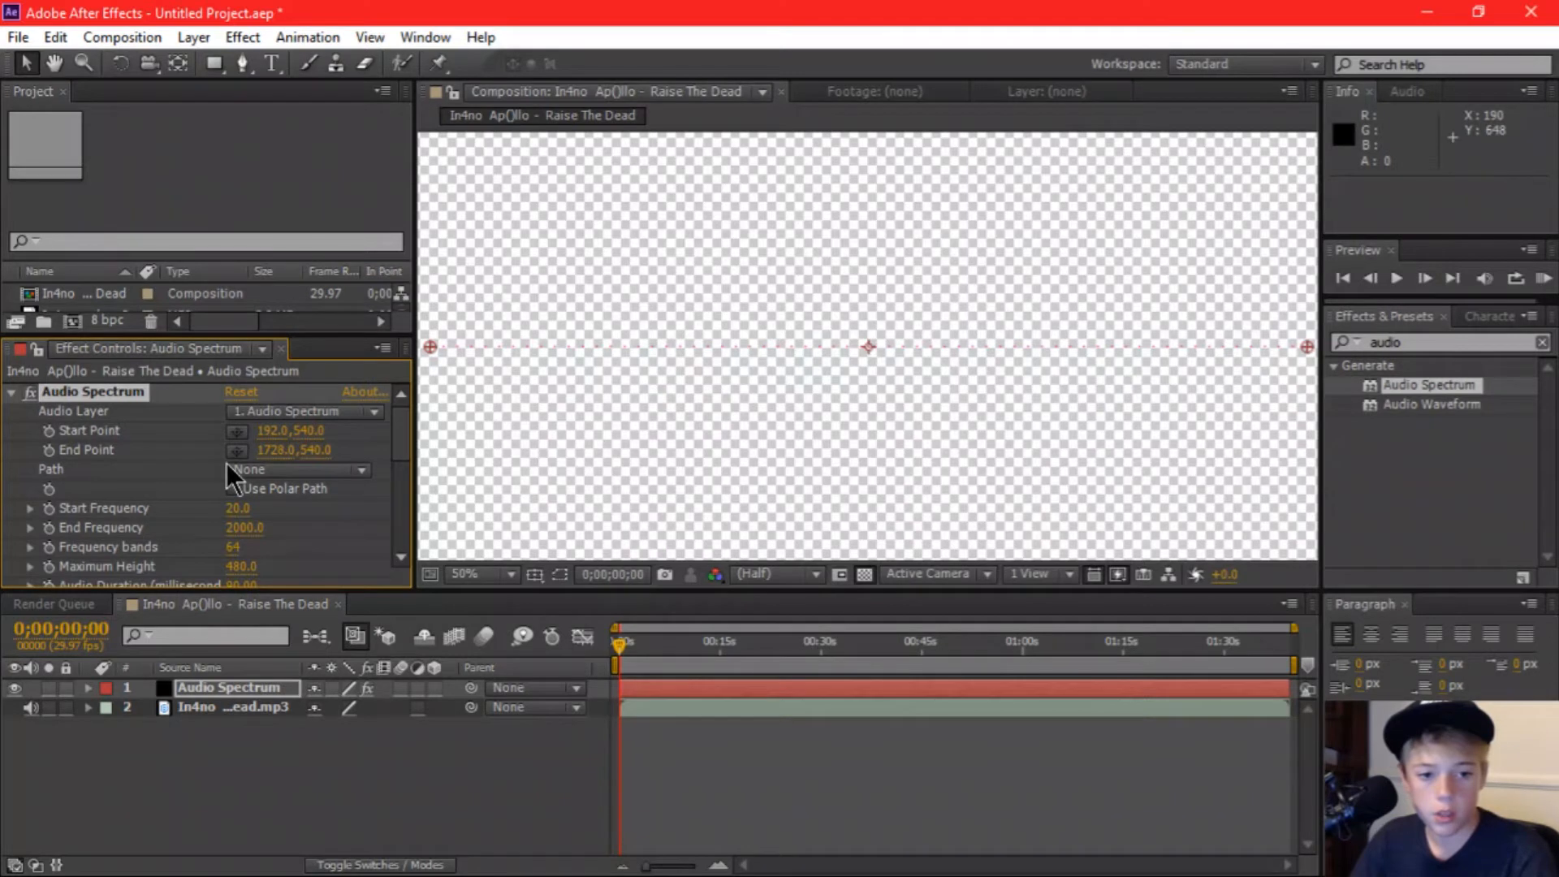
left_click(275, 431)
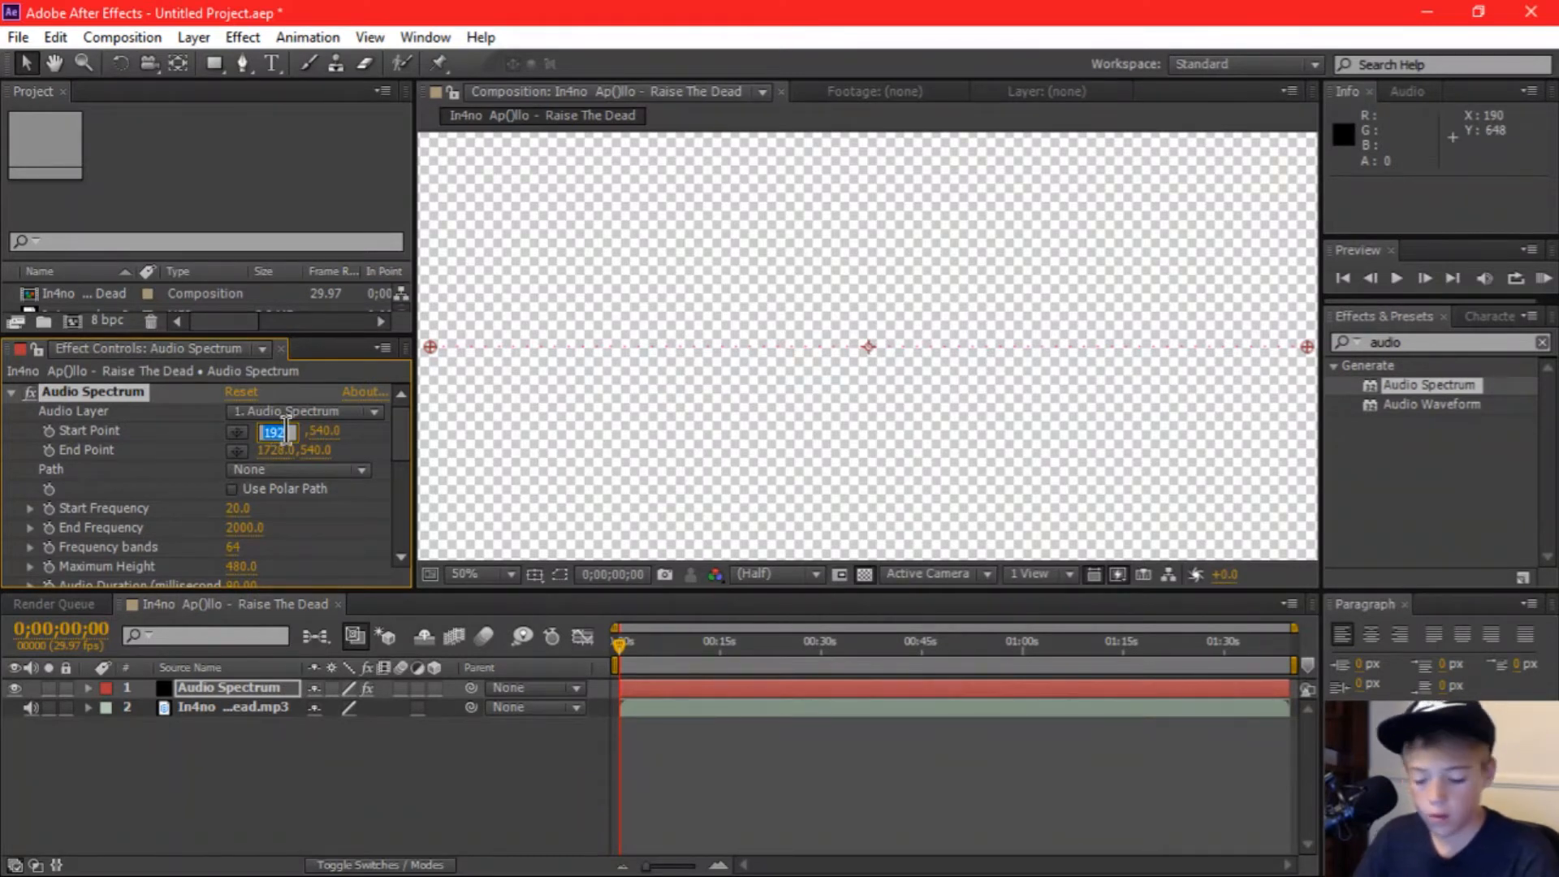
type("0")
key("Return")
left_click(276, 449)
type("960")
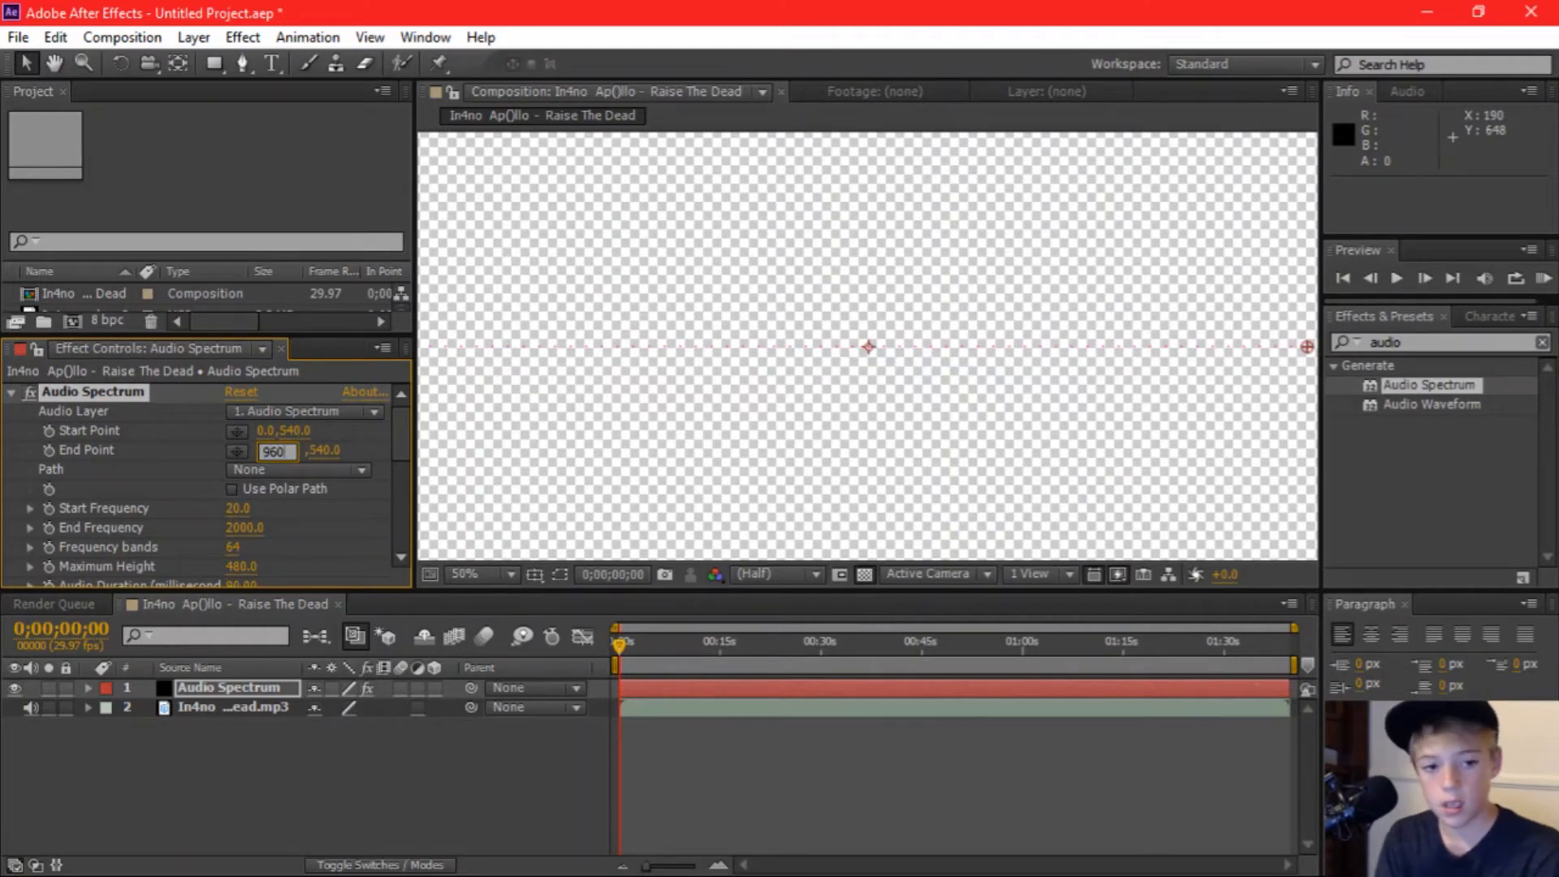
key("Return")
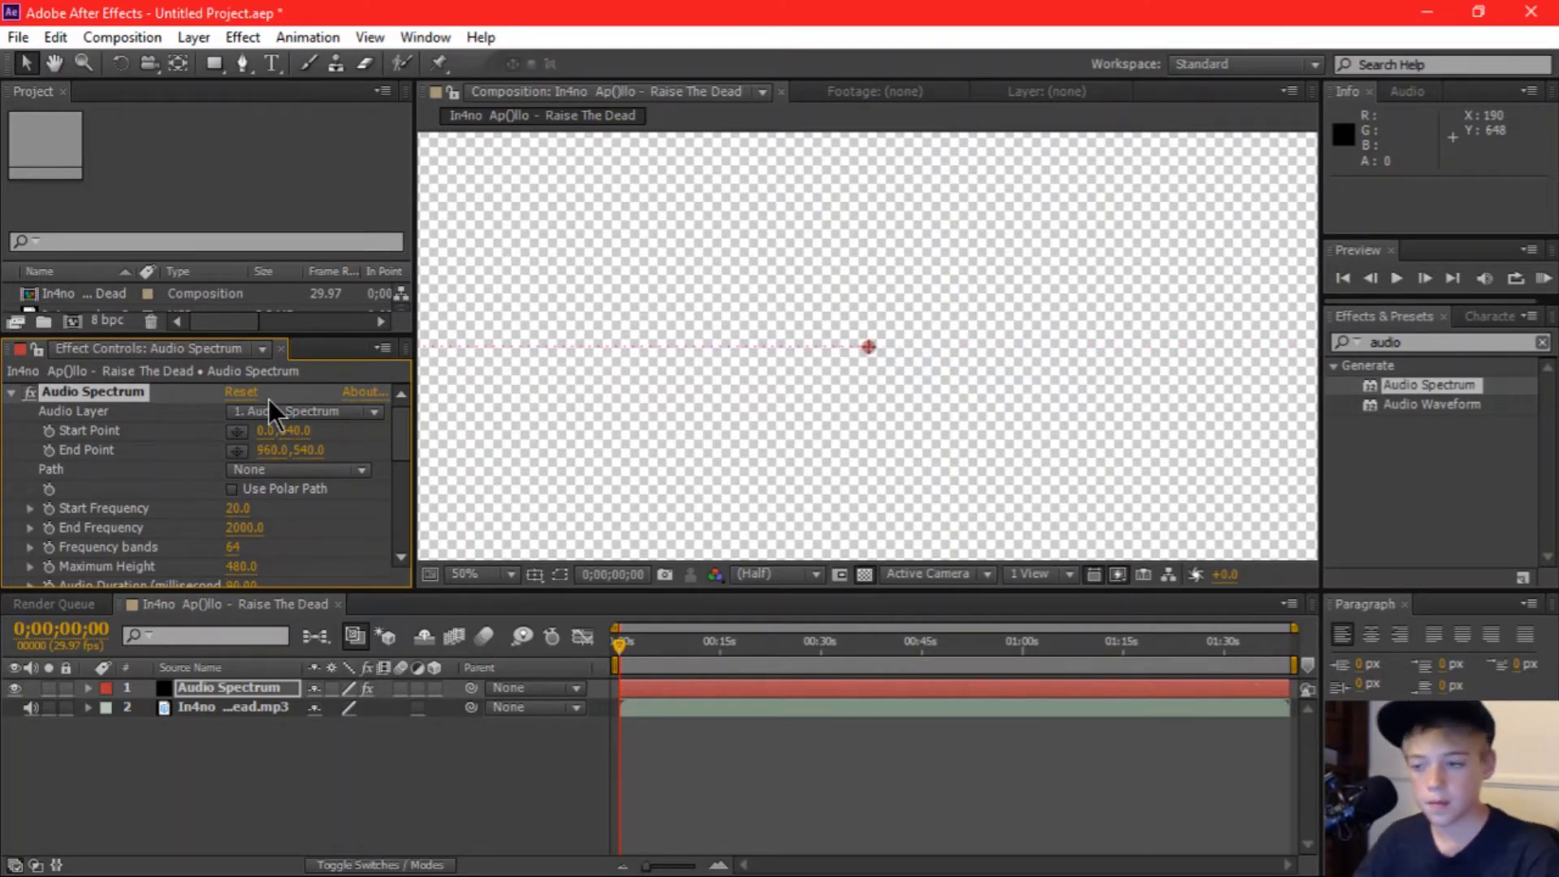
Step: Set the Audio Spectrum effect's End Frequency to 120
left_click(250, 528)
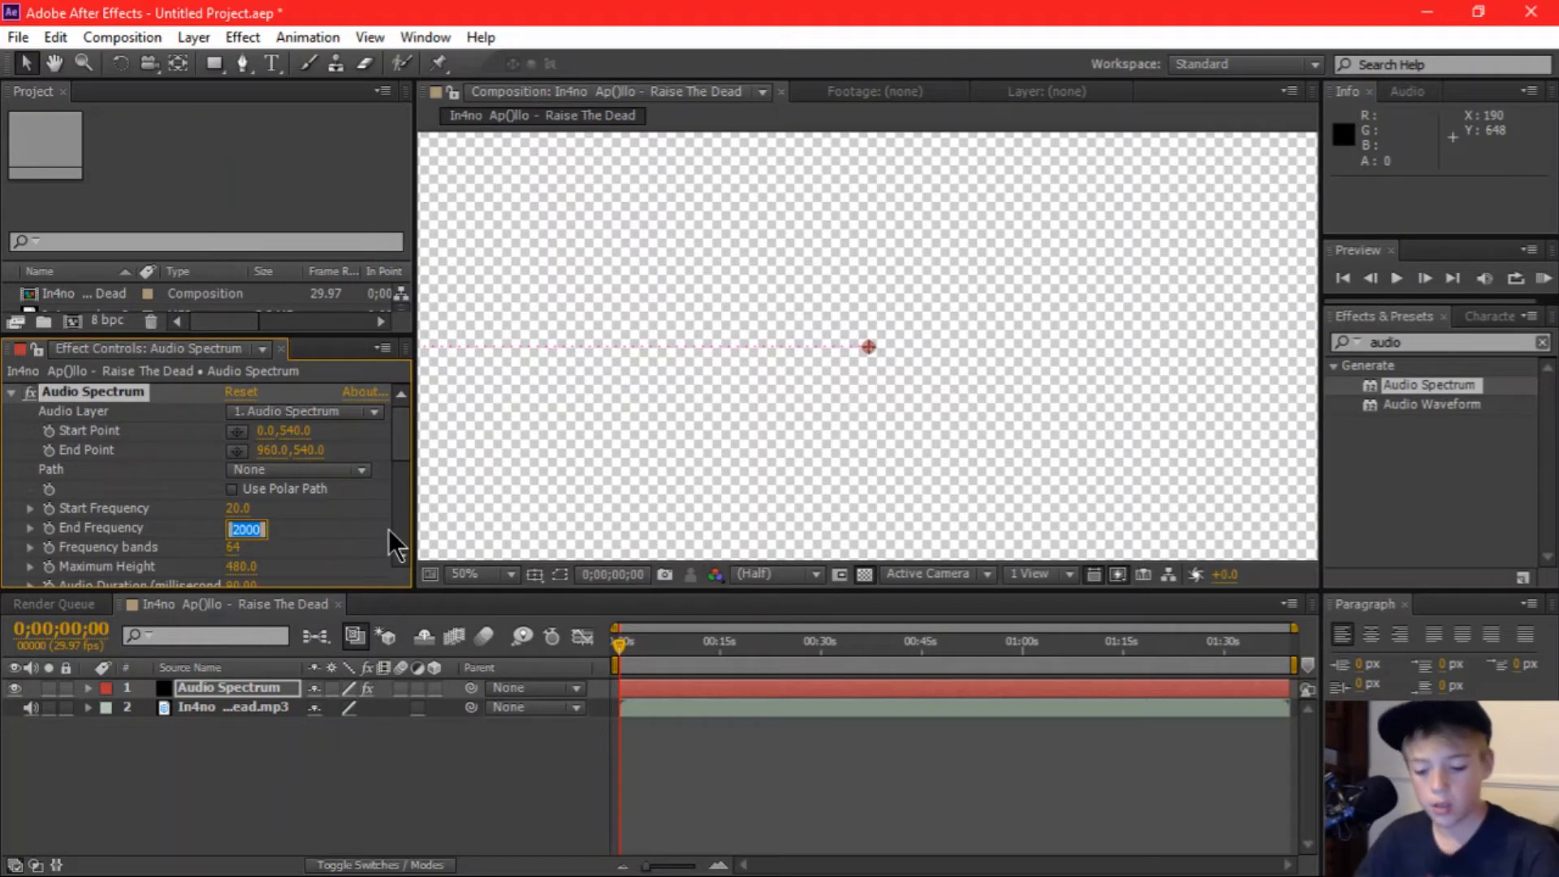
type("120")
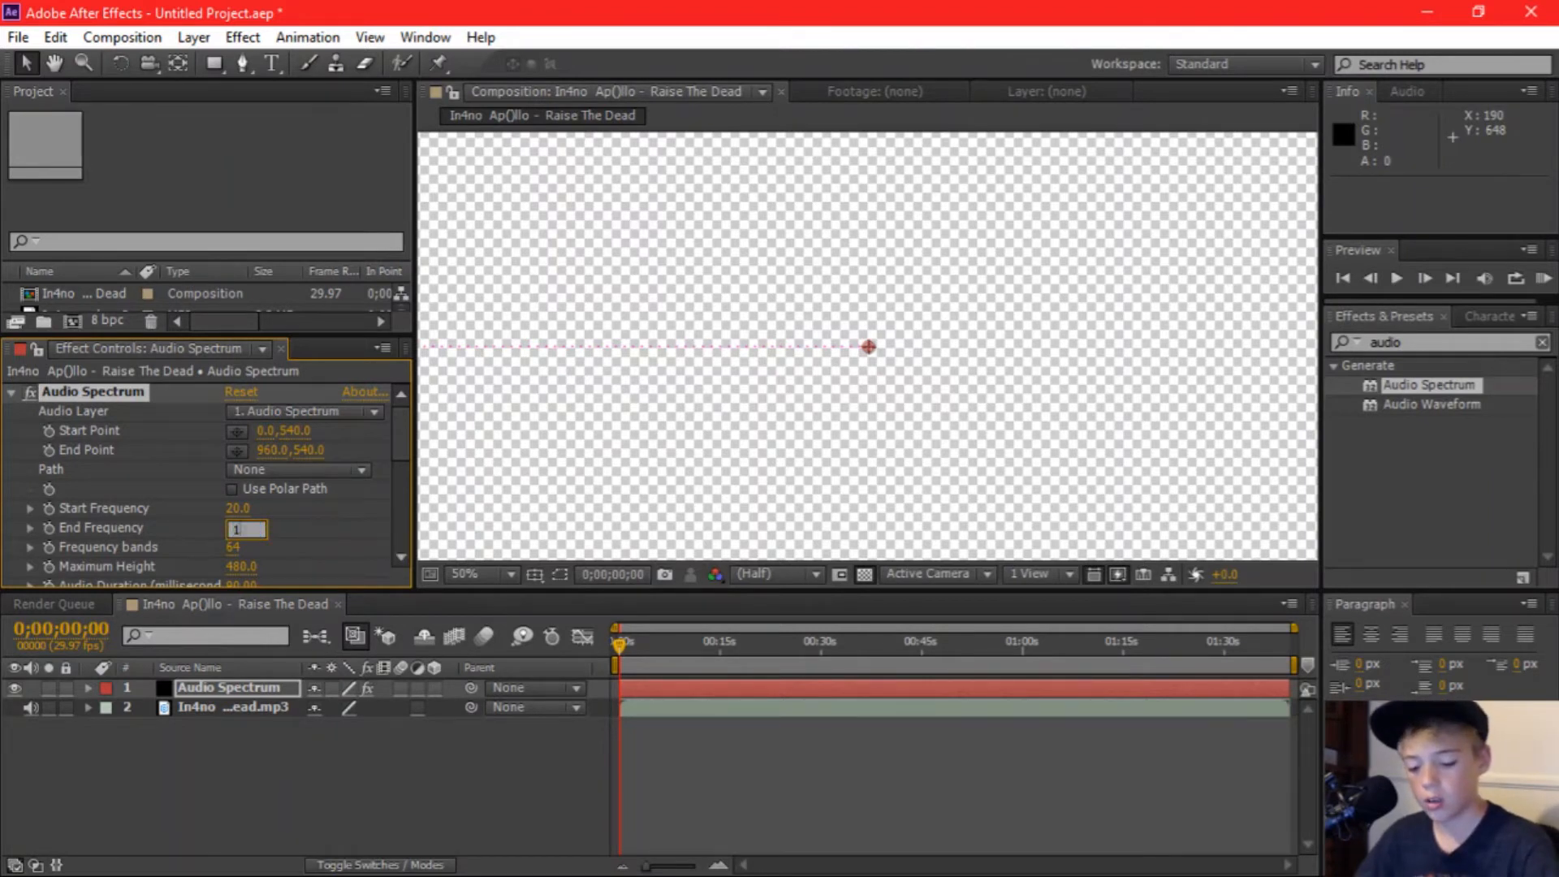
key("Return")
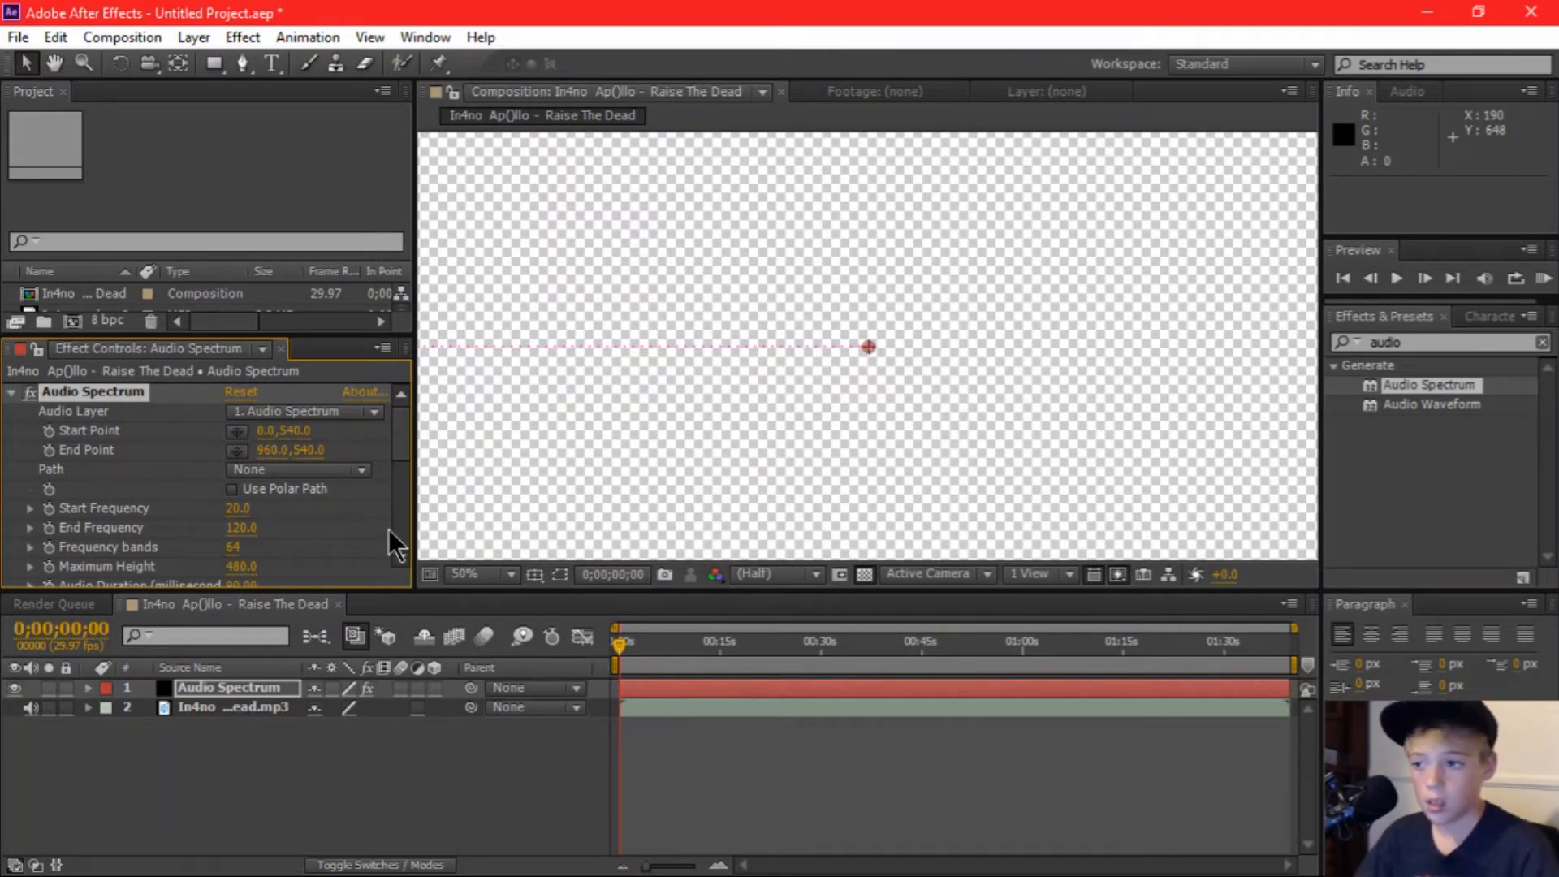
scroll(334, 493, "down", 2)
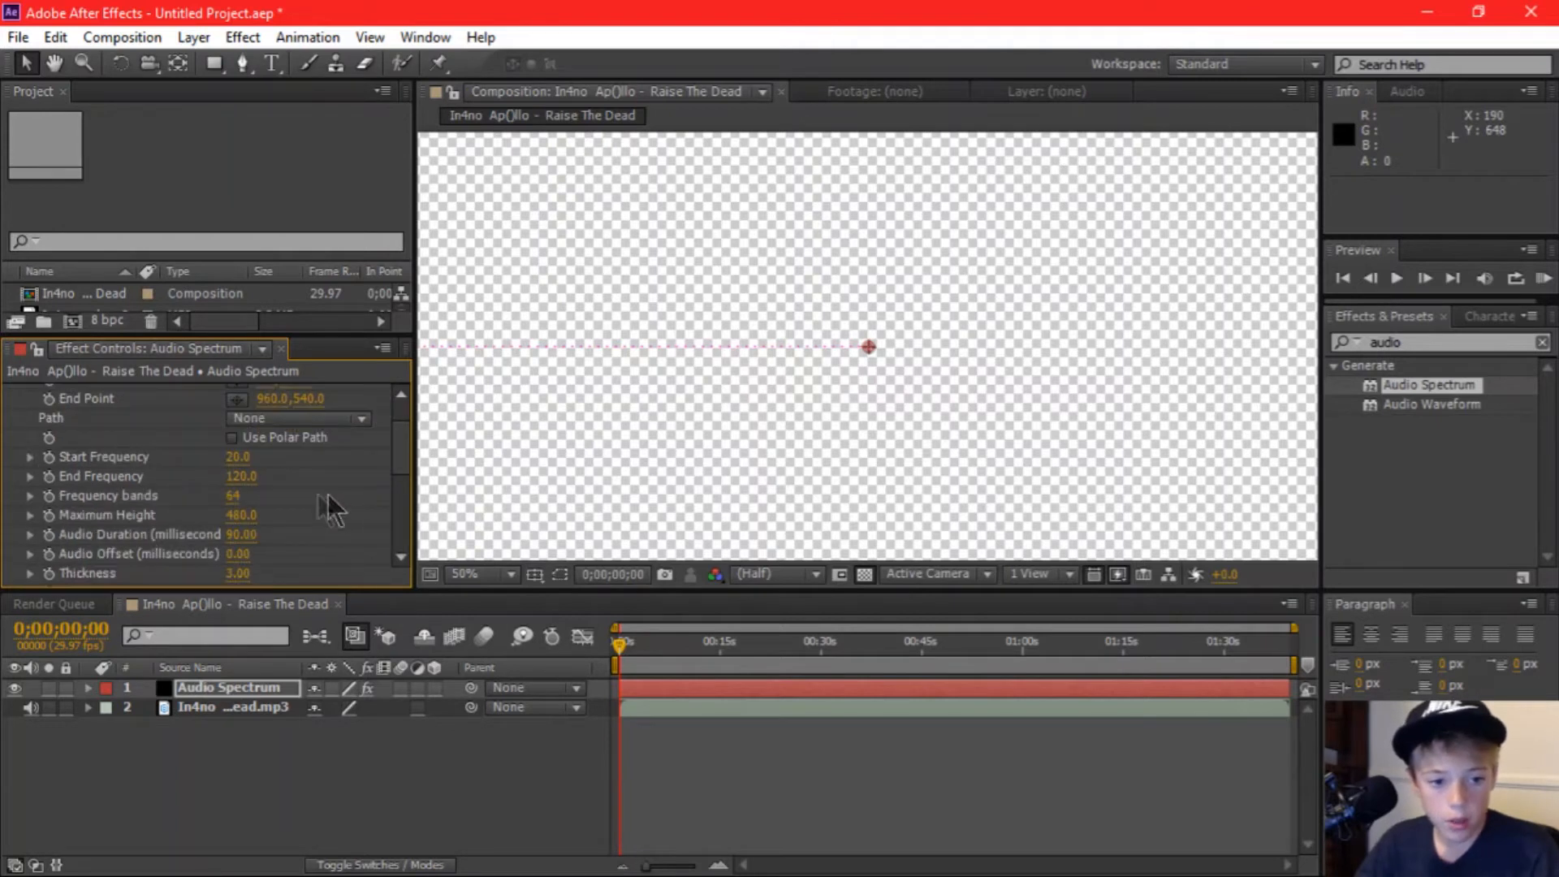
Step: Set the Audio Spectrum effect's Frequency bands to 2000 and its Maximum Height to 2000
left_click(241, 495)
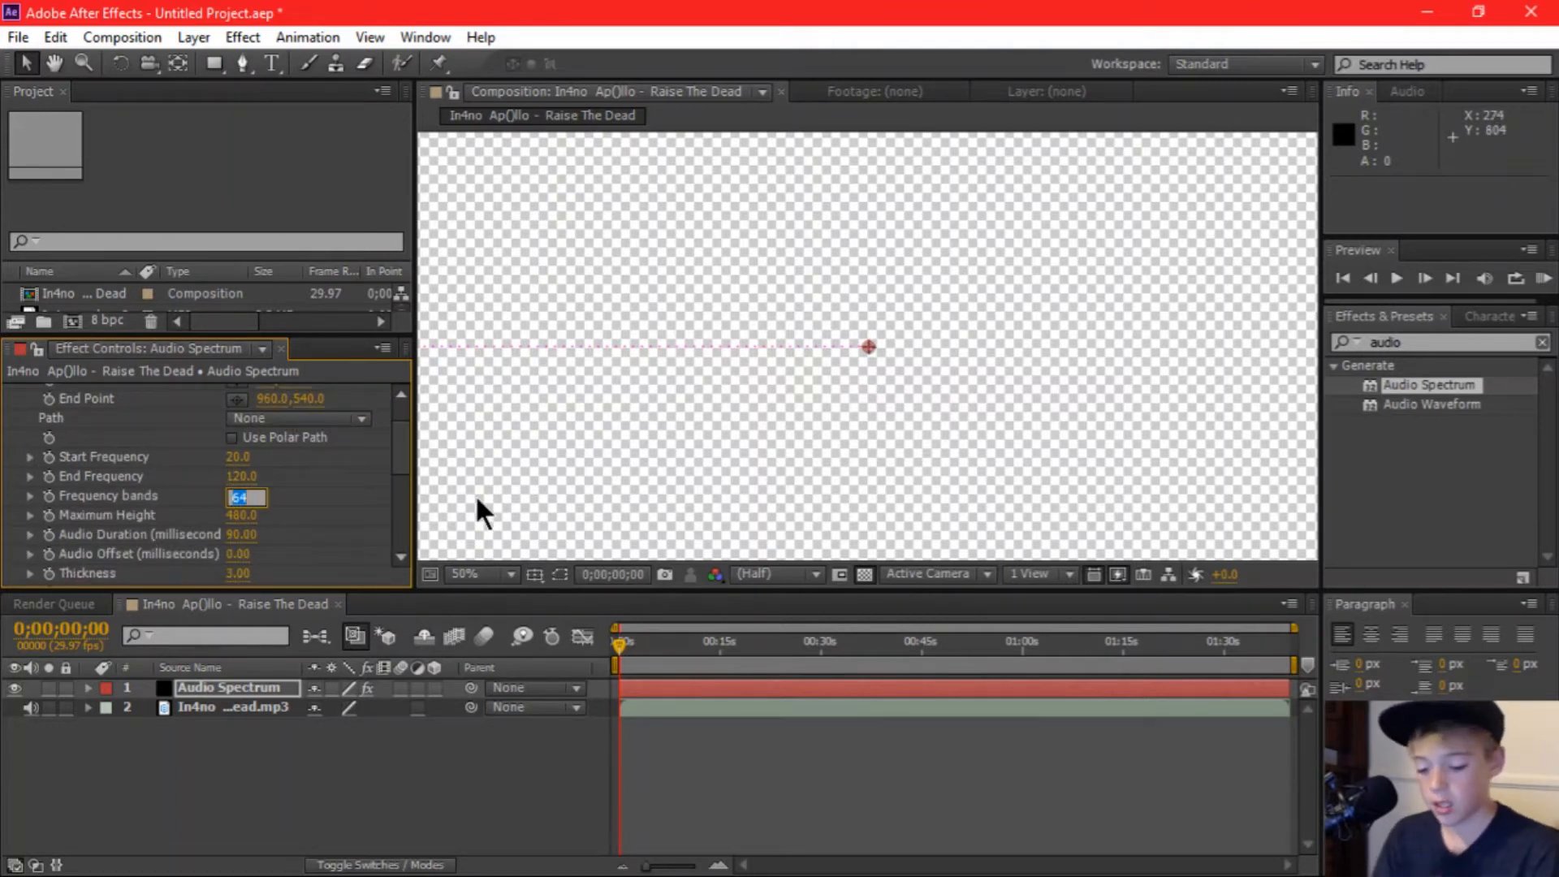
type("2000")
key("Return")
left_click(245, 516)
type("200")
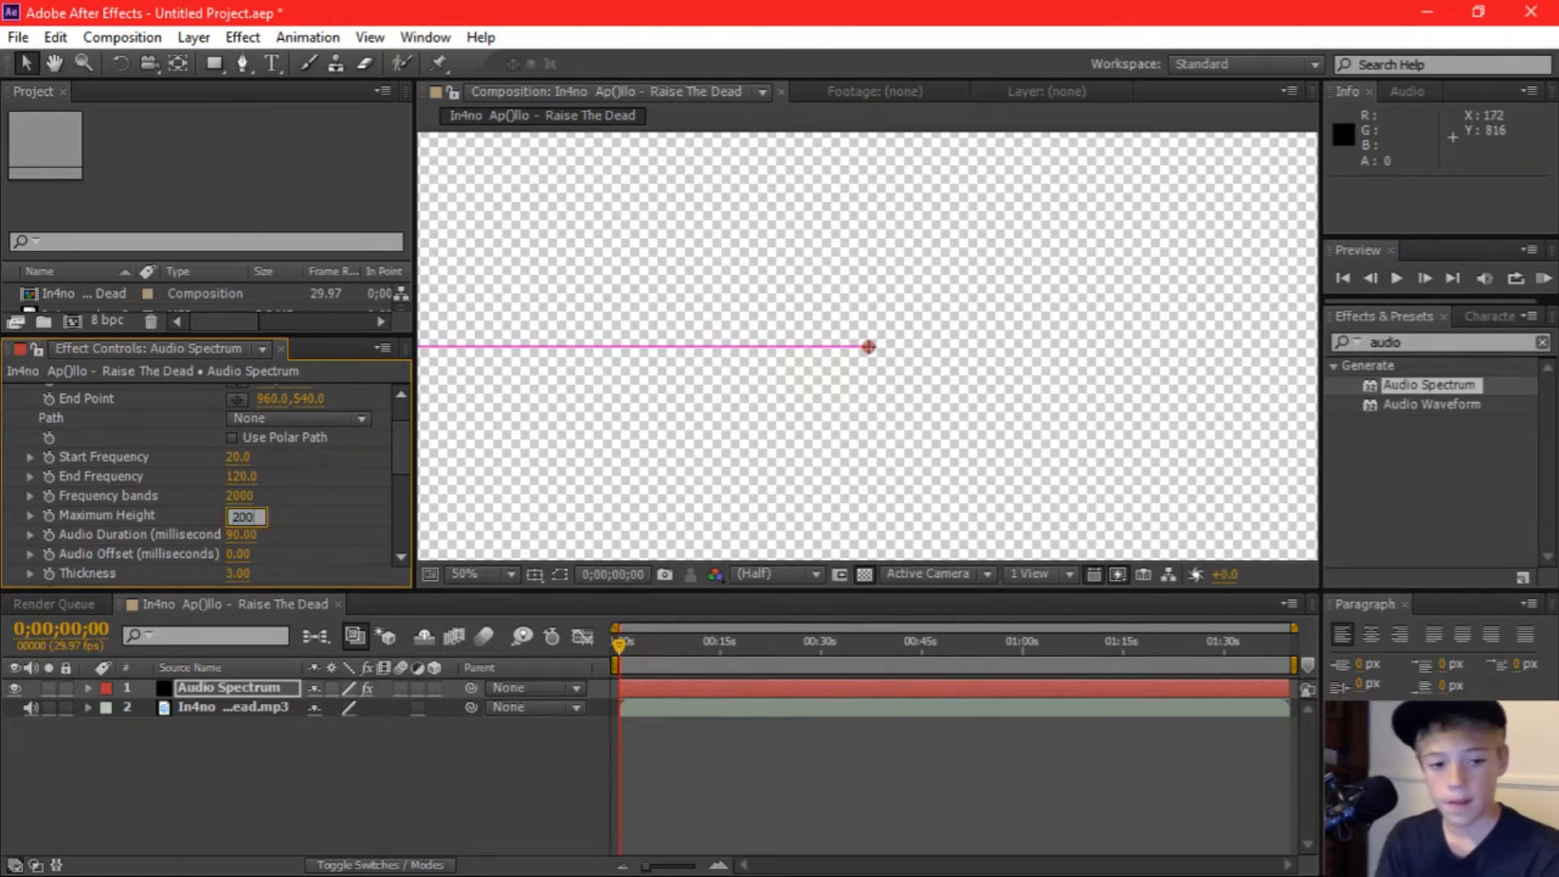
type("0")
key("Return")
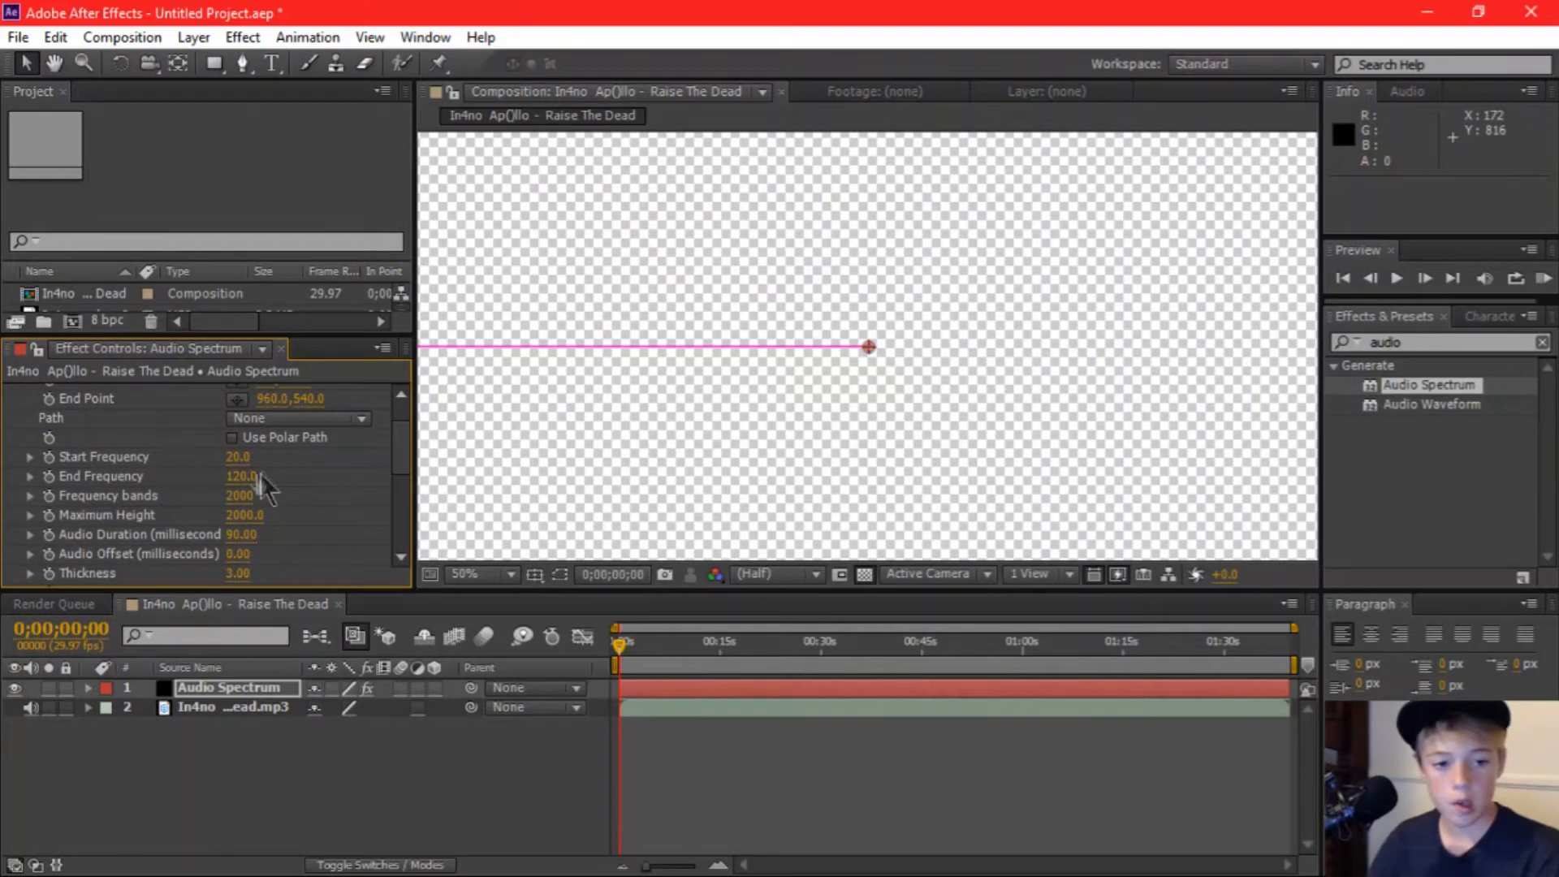
Step: Set the Audio Spectrum effect's Audio Offset to 3 milliseconds
scroll(260, 477, "down", 2)
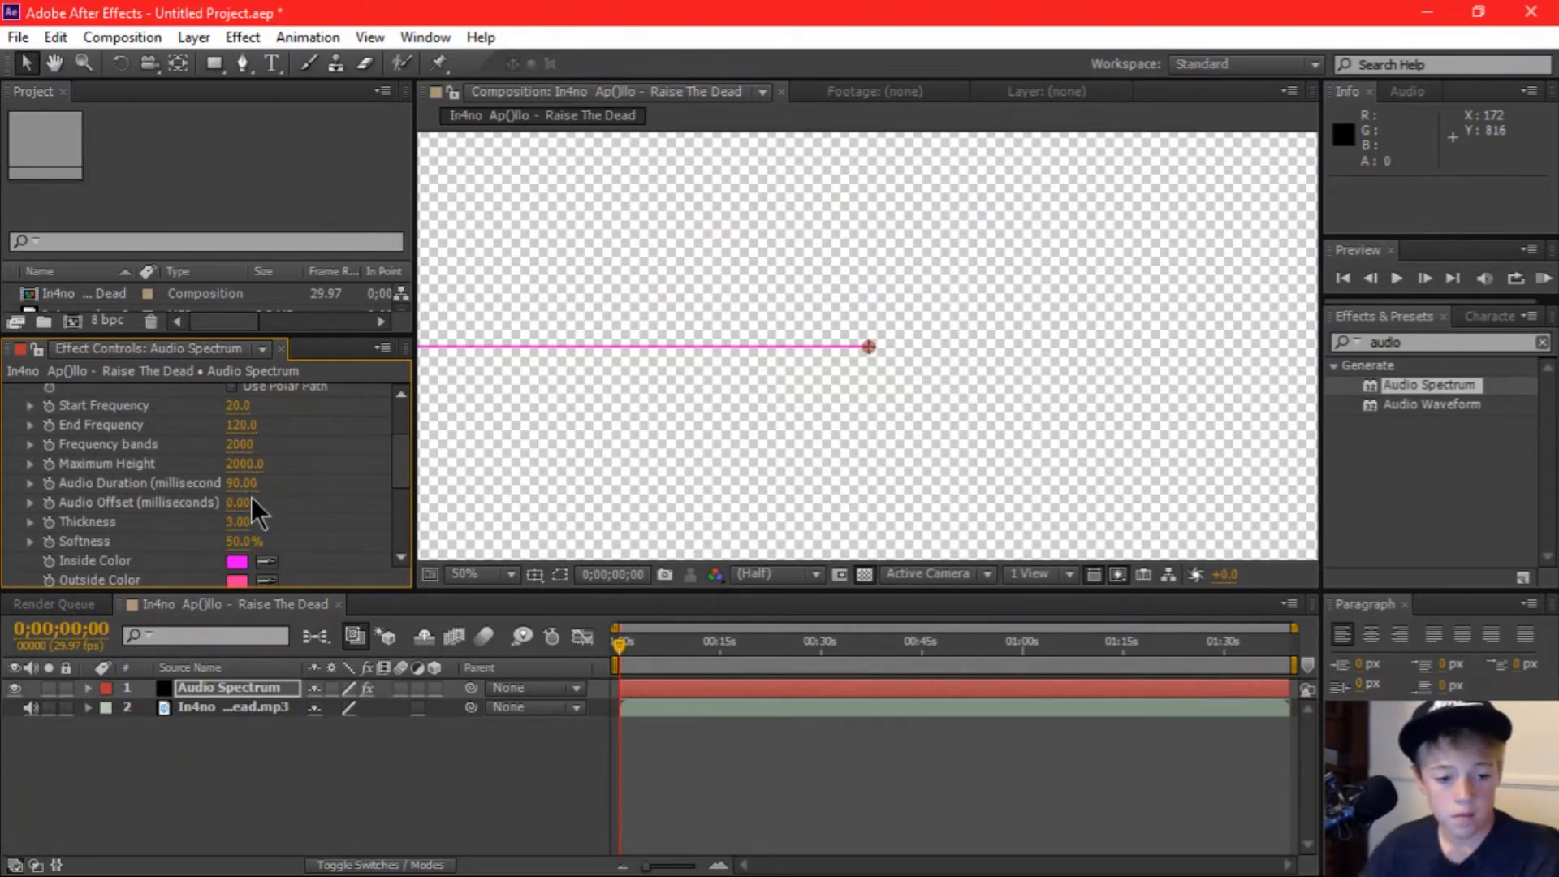
left_click(237, 503)
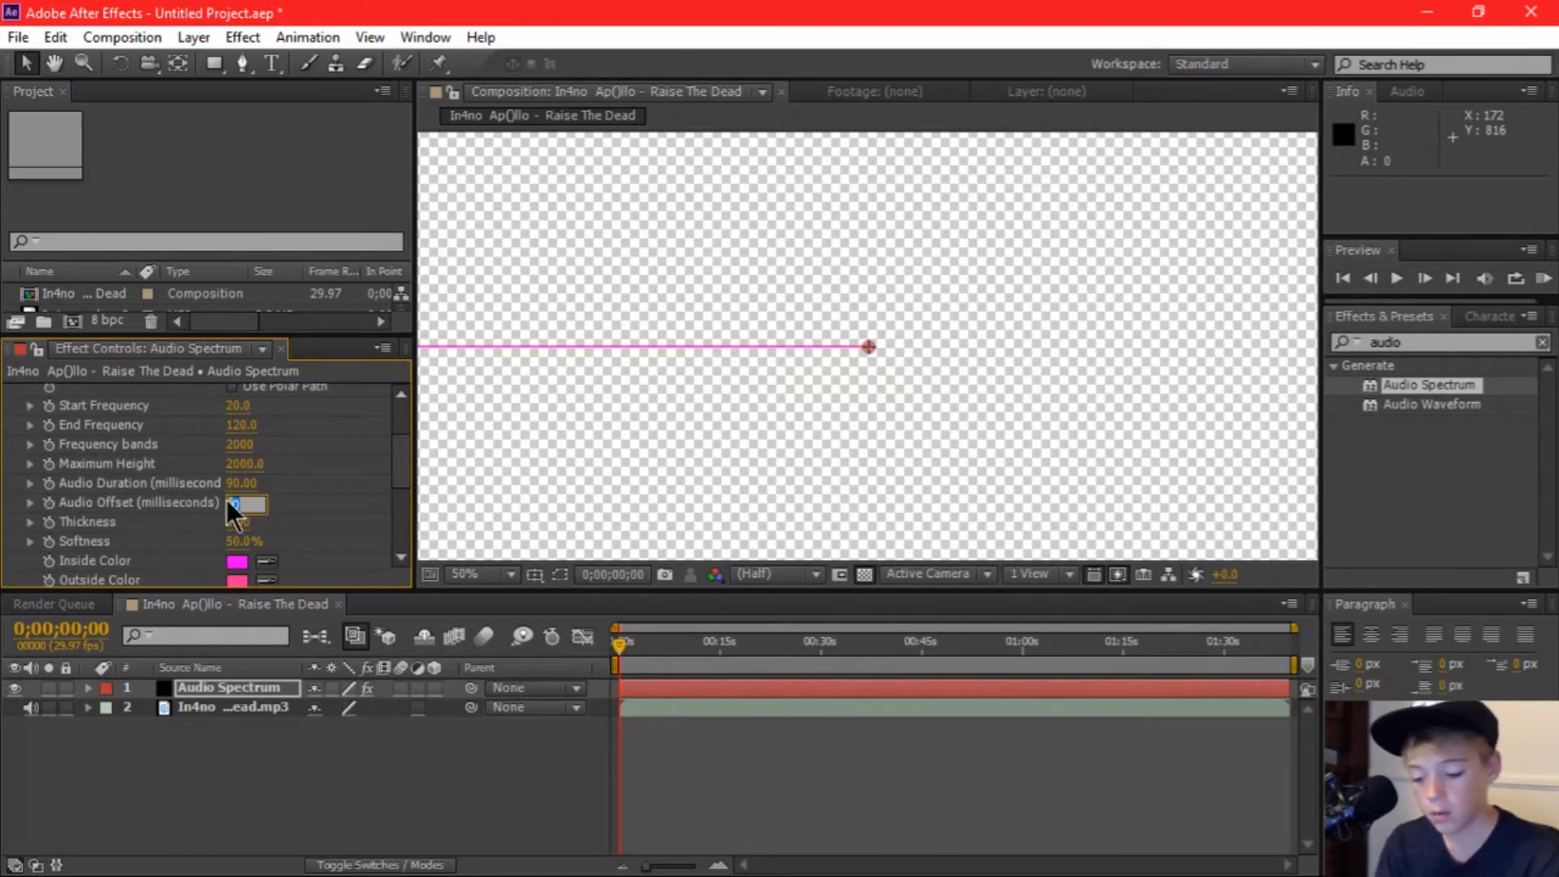
type("2")
key("Return")
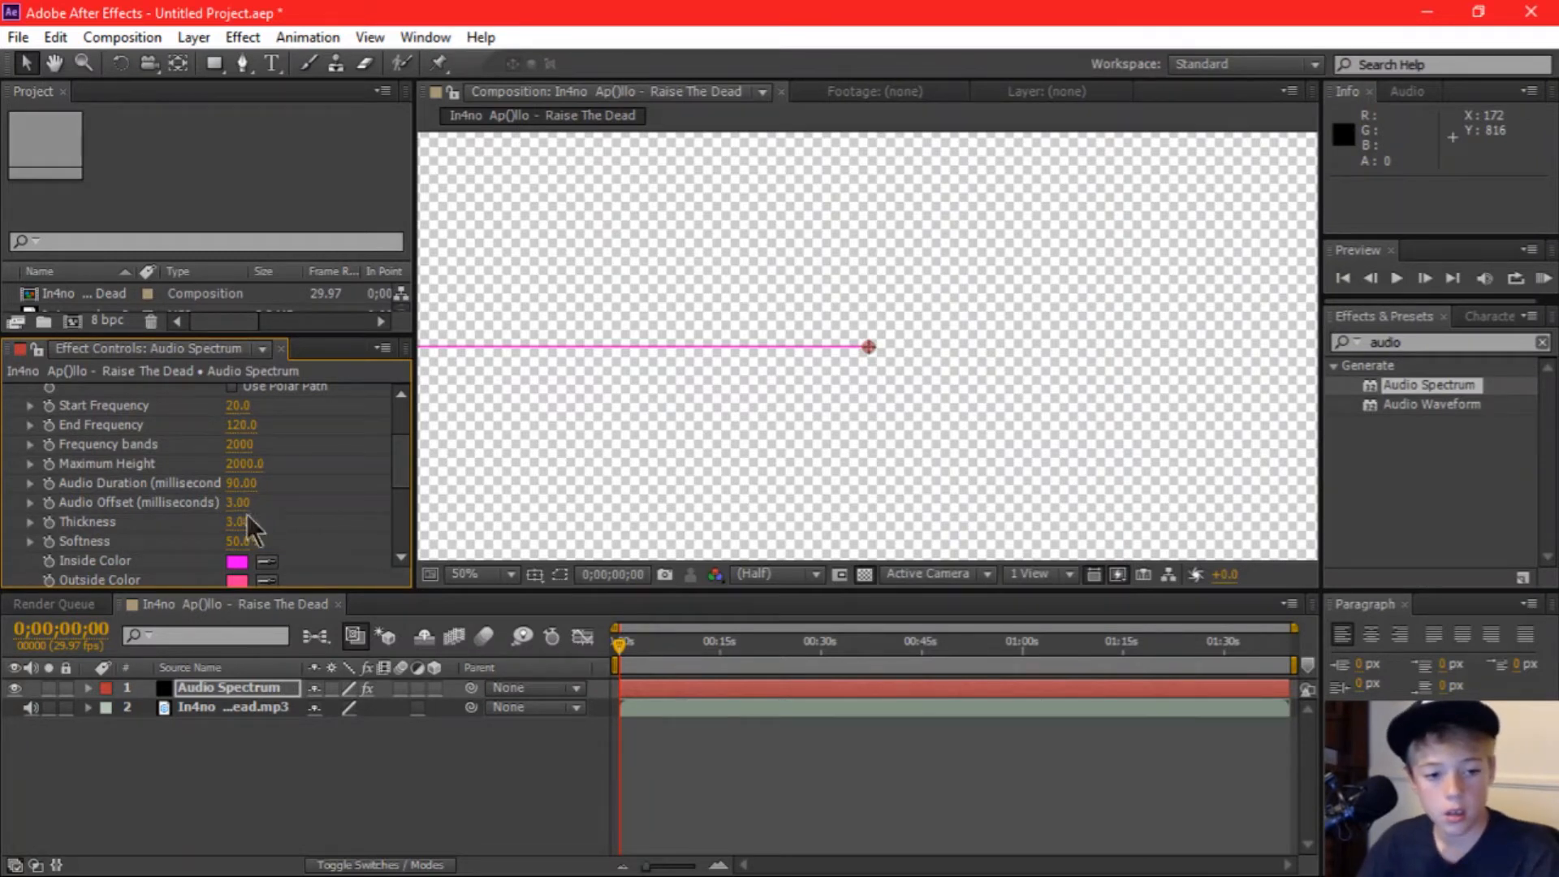
Step: Change the Audio Spectrum's Inside Color to a bright light blue
scroll(255, 520, "down", 1)
left_click(239, 509)
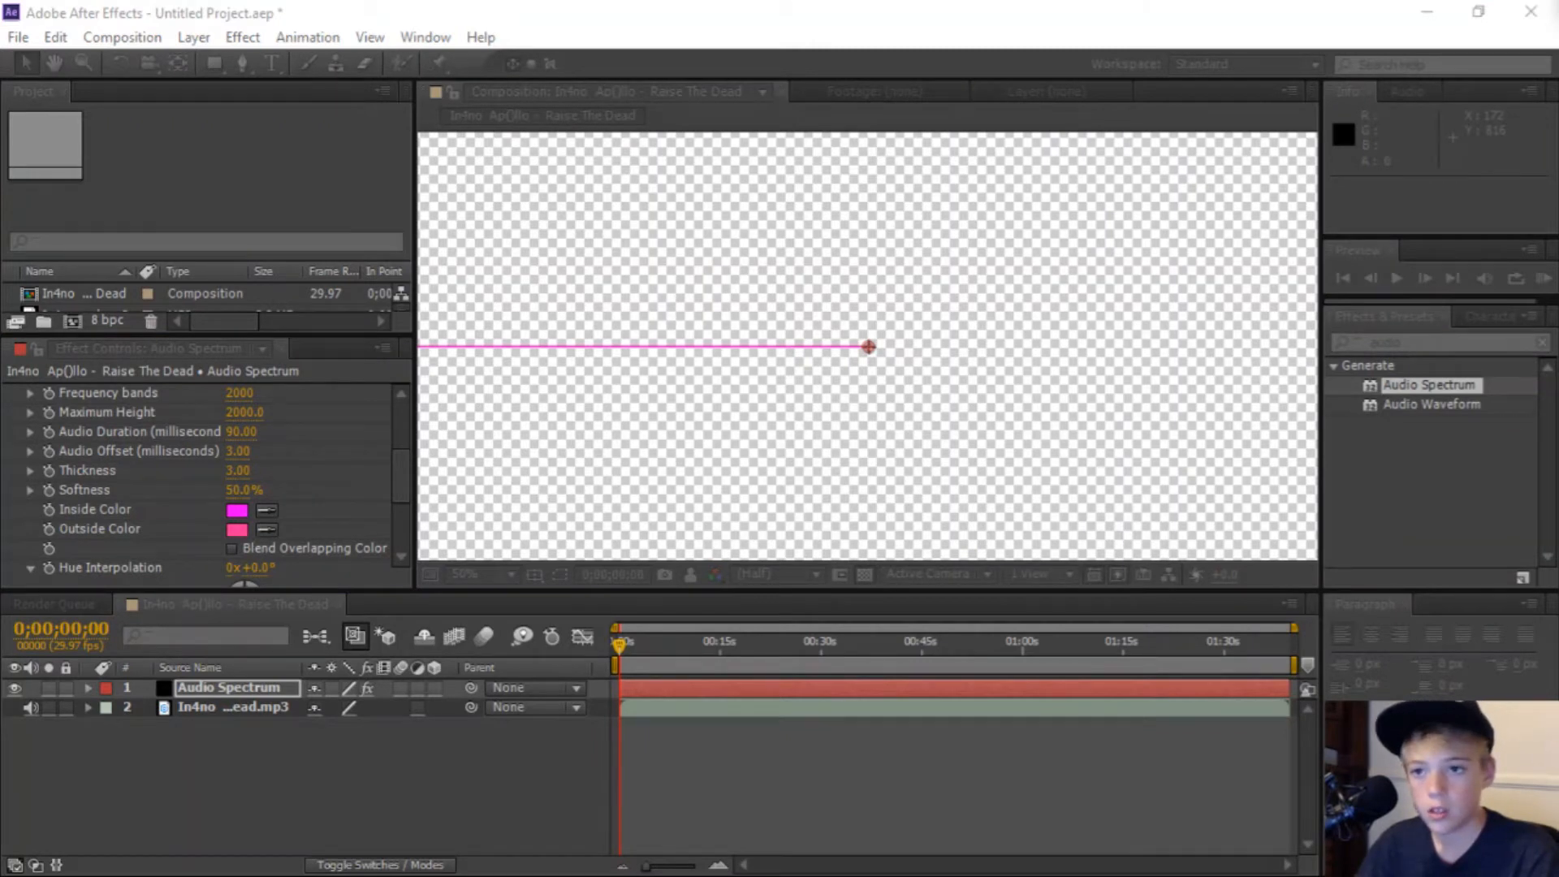
left_click_drag(860, 146, 821, 185)
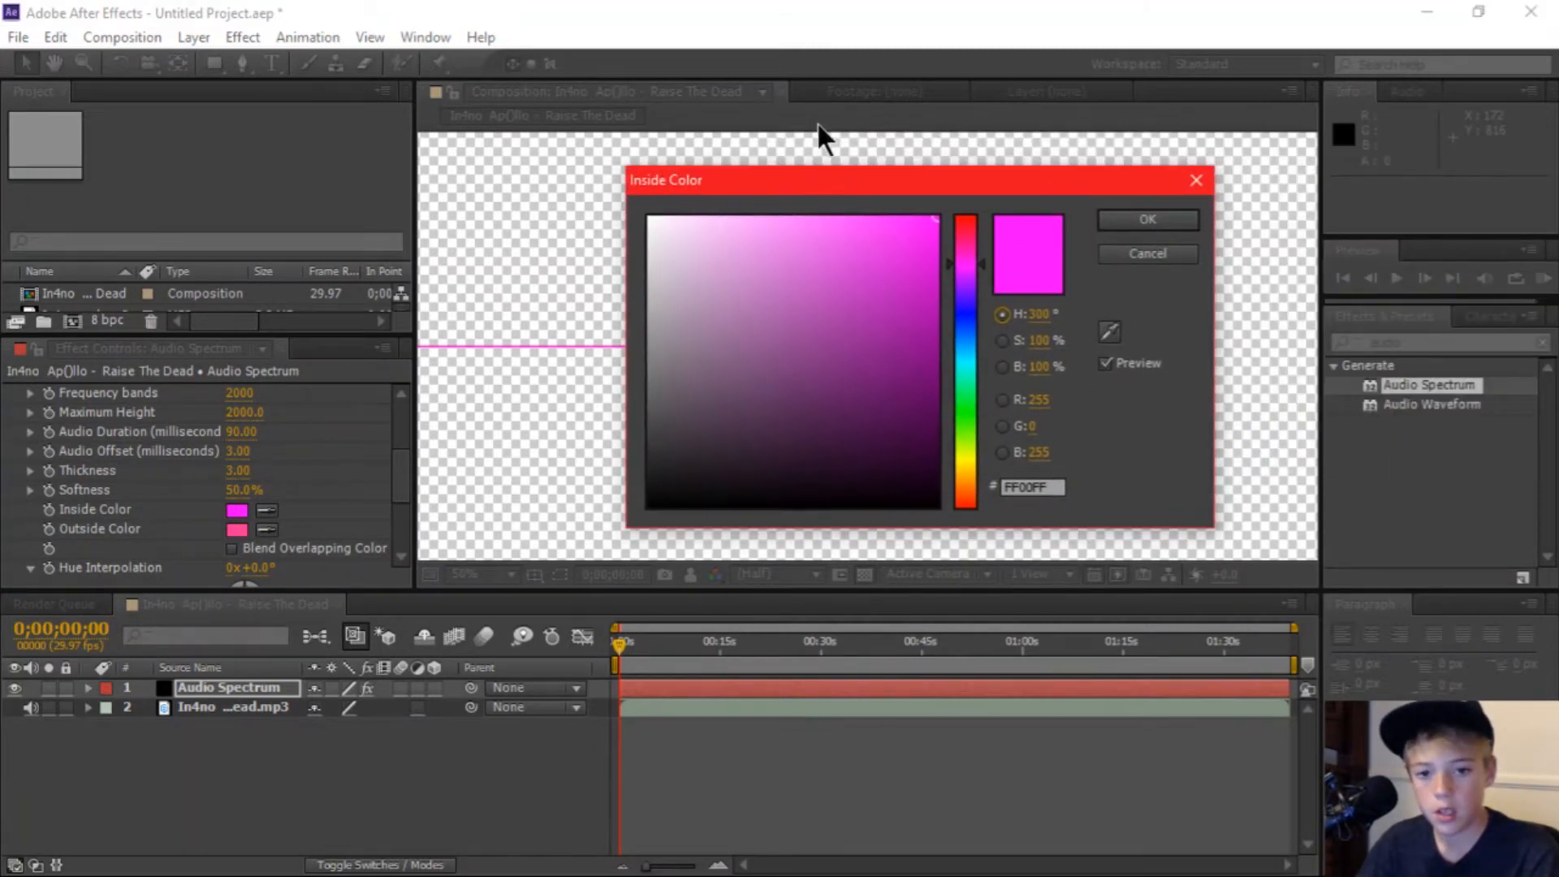
left_click_drag(966, 372, 967, 357)
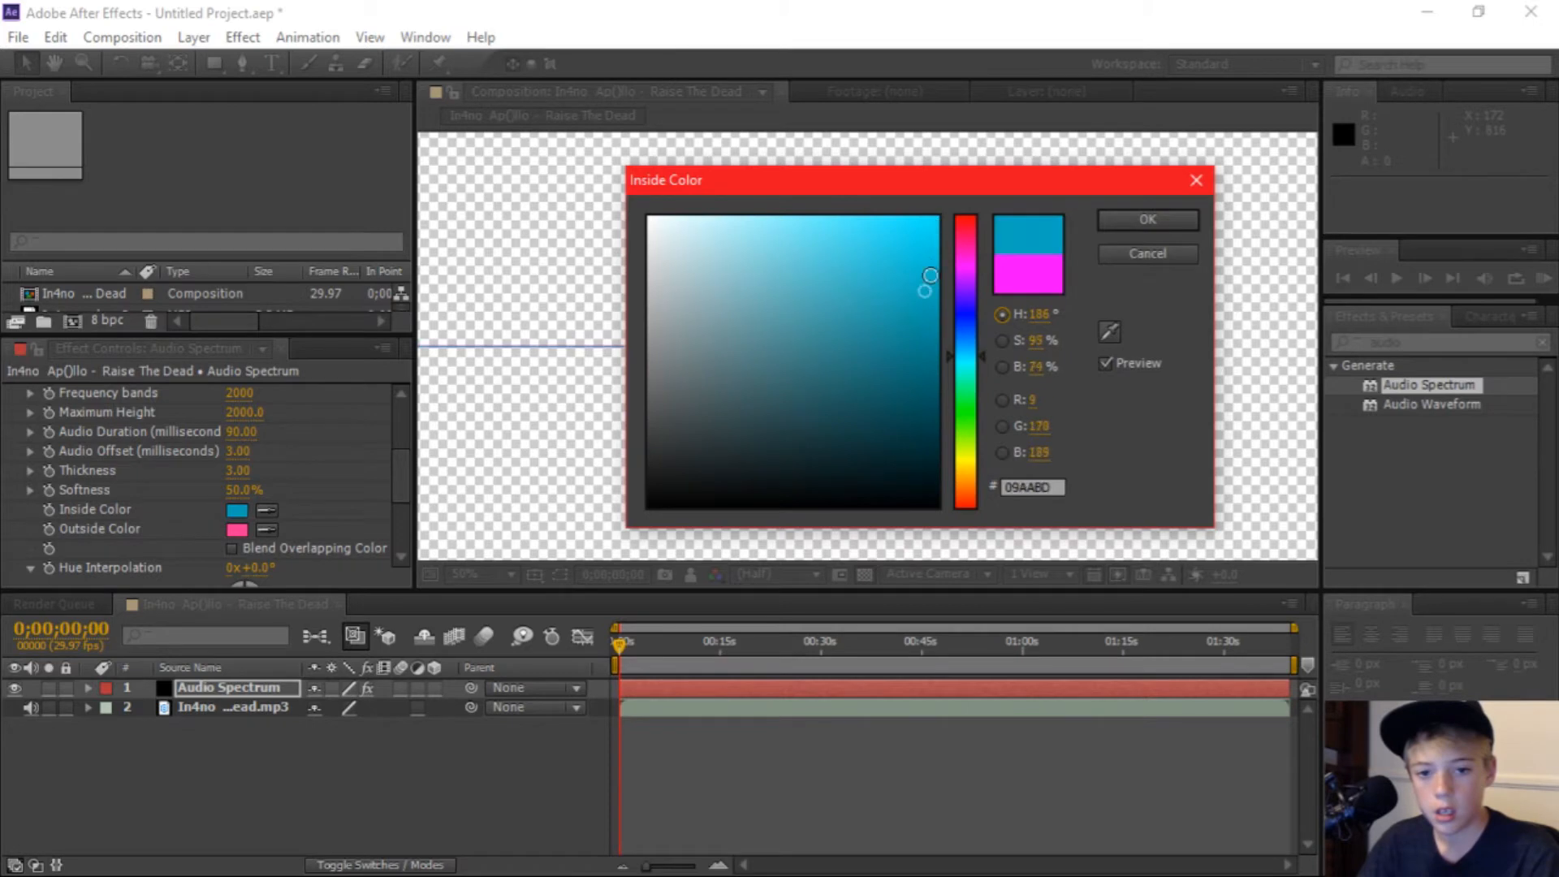
left_click(1146, 220)
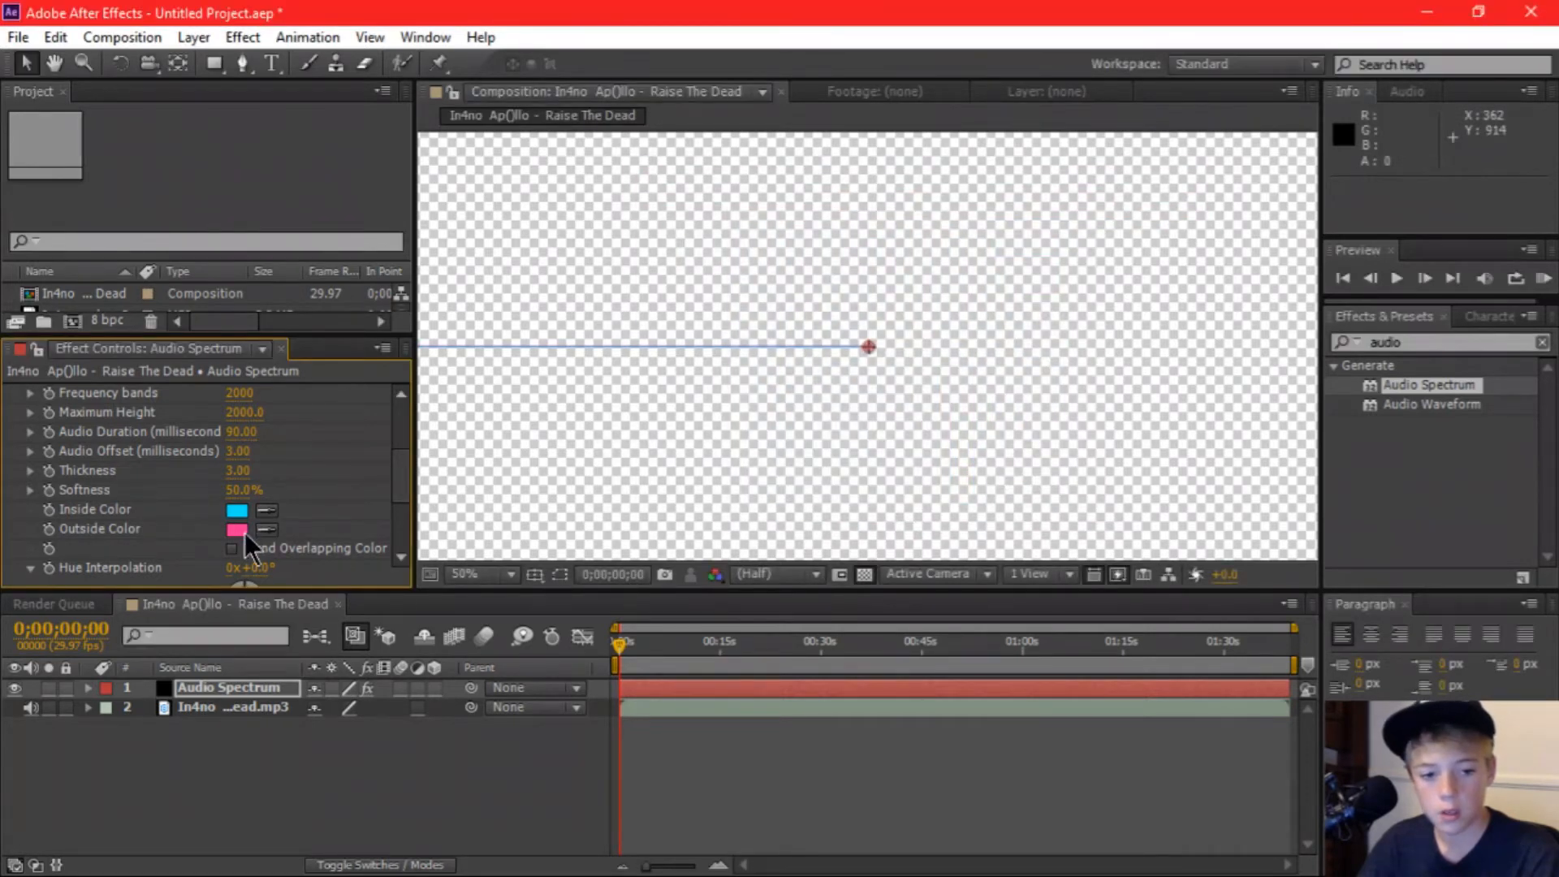
Step: Change the Audio Spectrum's Outside Color to a darker blue than the inside color
left_click(239, 530)
left_click(960, 343)
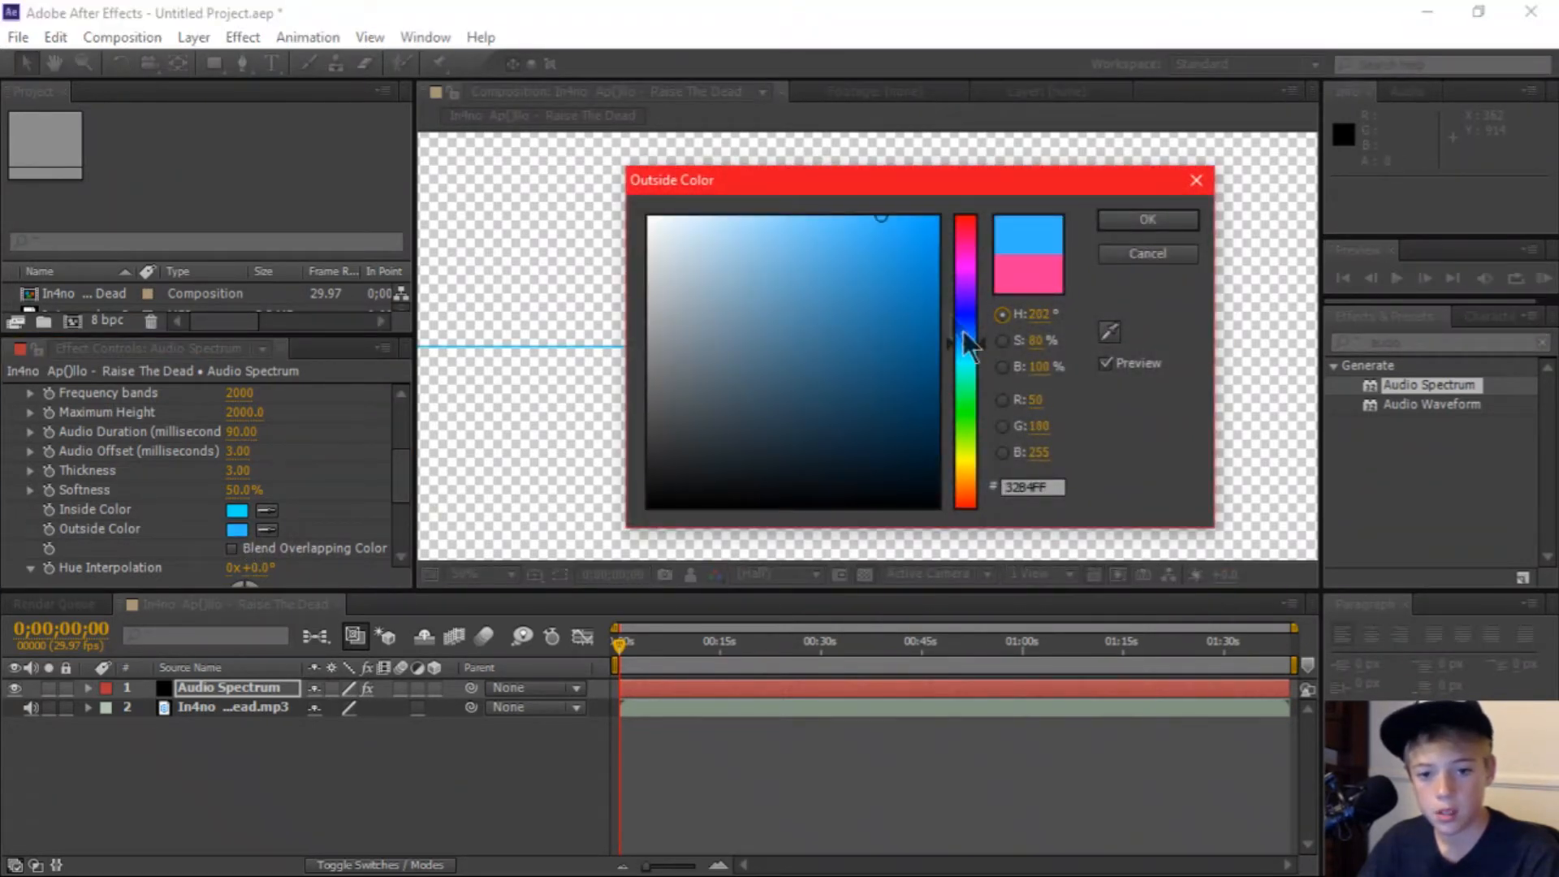
left_click(928, 295)
left_click_drag(928, 295, 929, 296)
left_click(1146, 219)
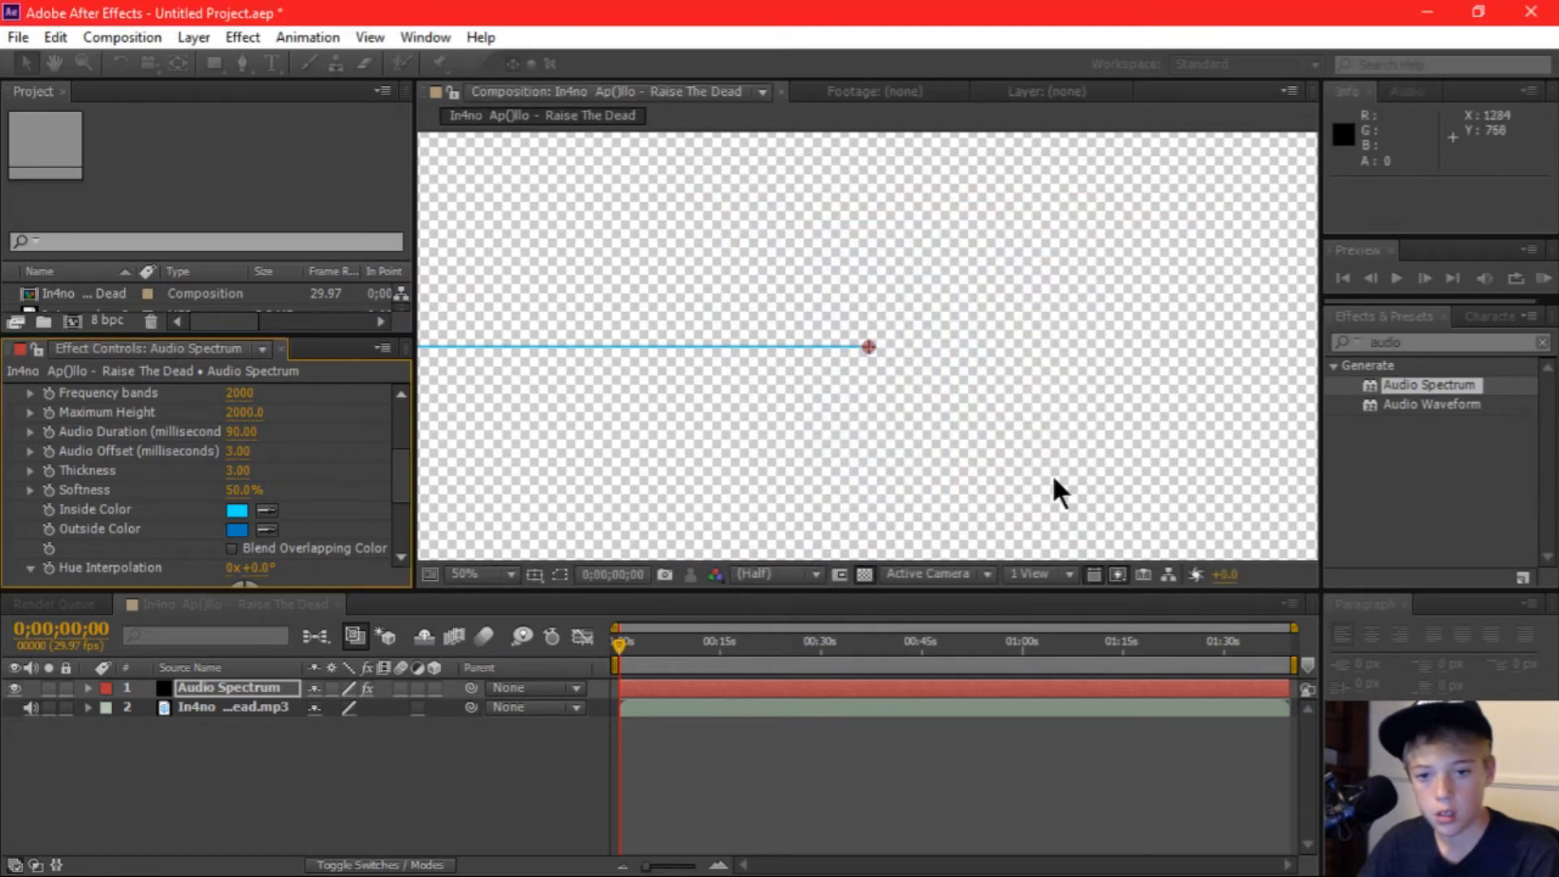
Step: Set the Audio Spectrum's Side Options to Side B and keep its Display Options on Digital
scroll(178, 500, "down", 3)
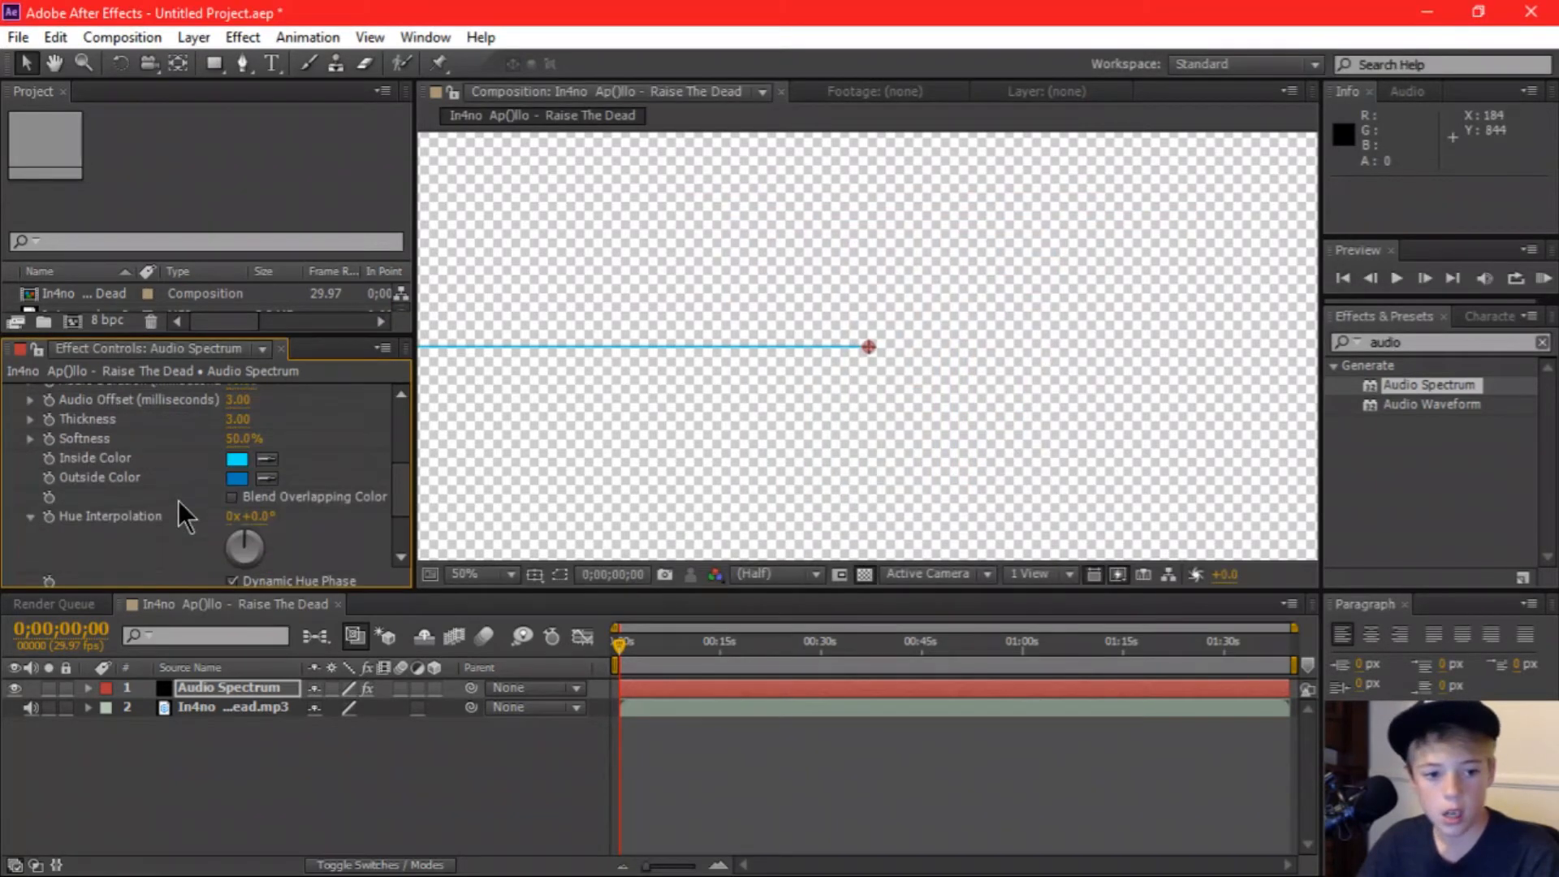
left_click(296, 536)
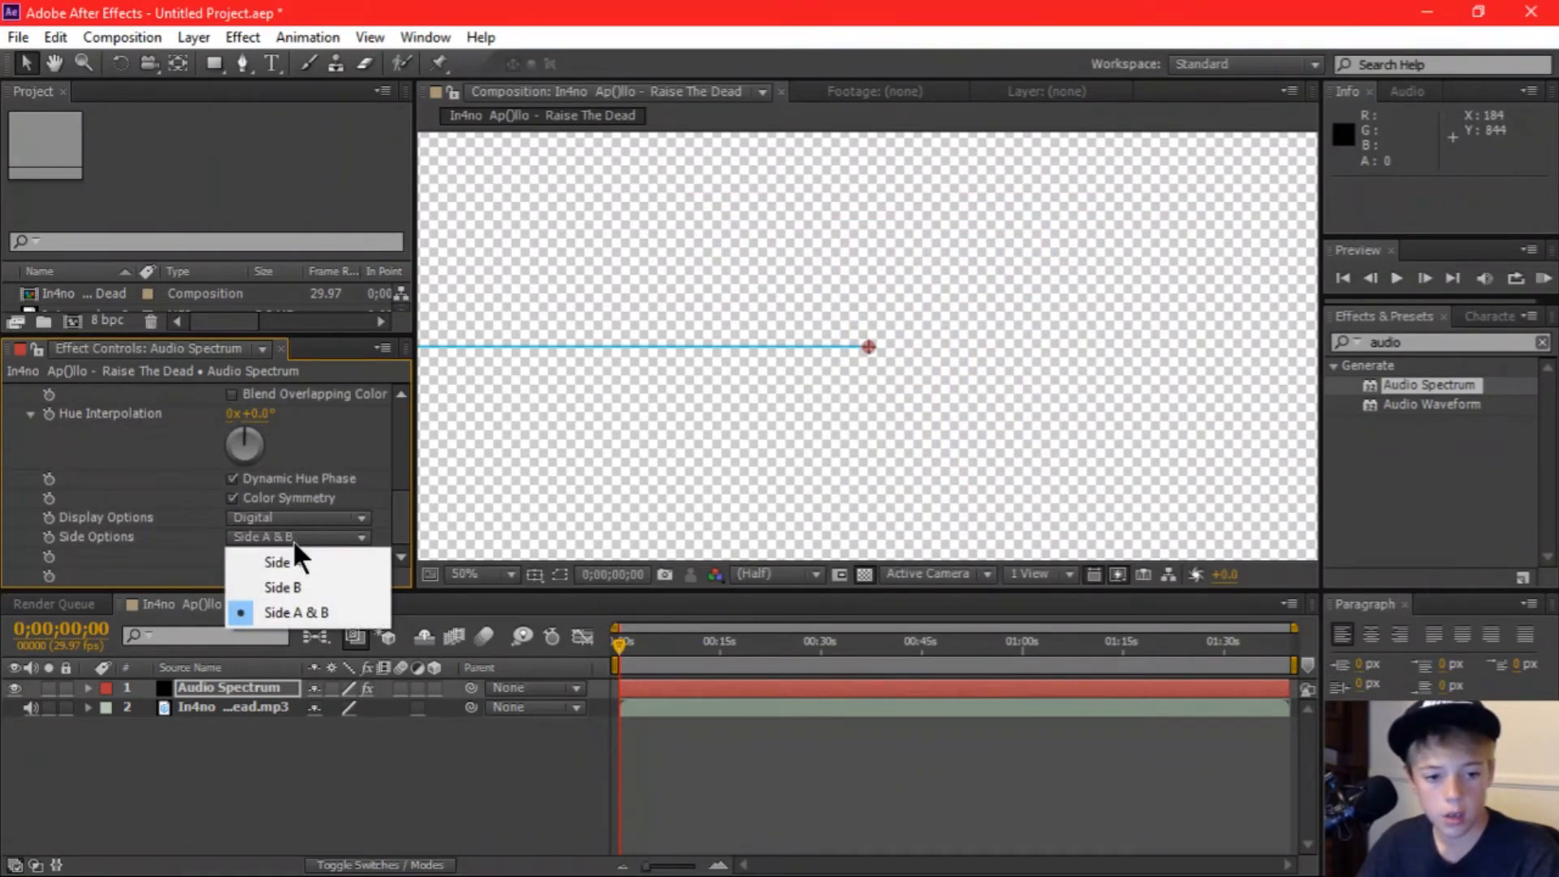
left_click(285, 581)
left_click(288, 520)
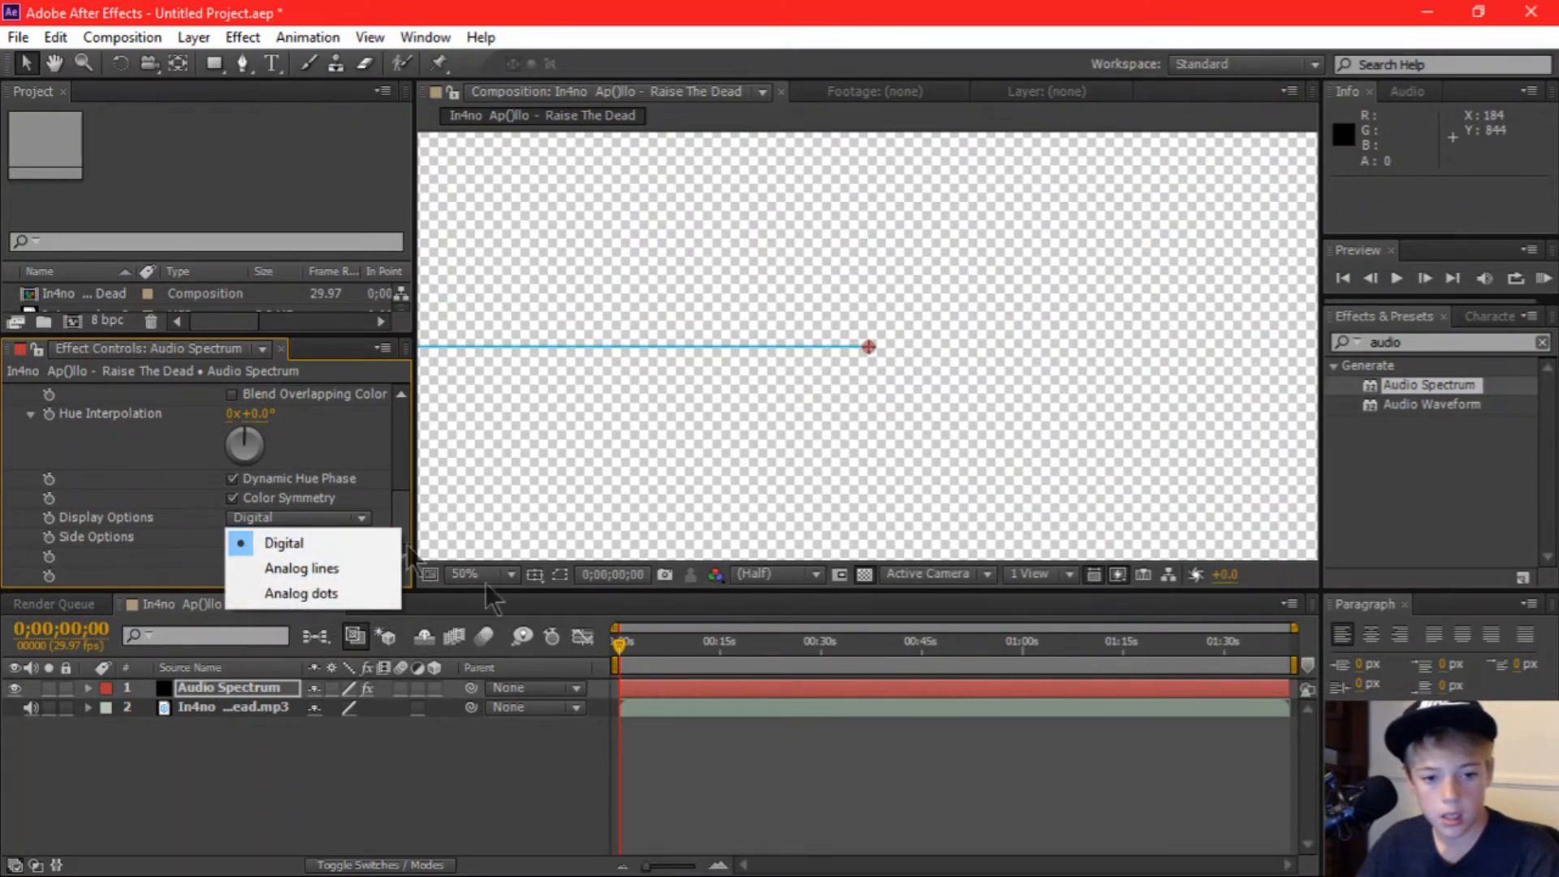
left_click_drag(620, 651, 547, 656)
Step: Set the Audio Spectrum's Audio Layer to the "In4no Ap()llo - Raise The Dead.mp3" layer and scrub the timeline to check the reaction
scroll(262, 510, "up", 5)
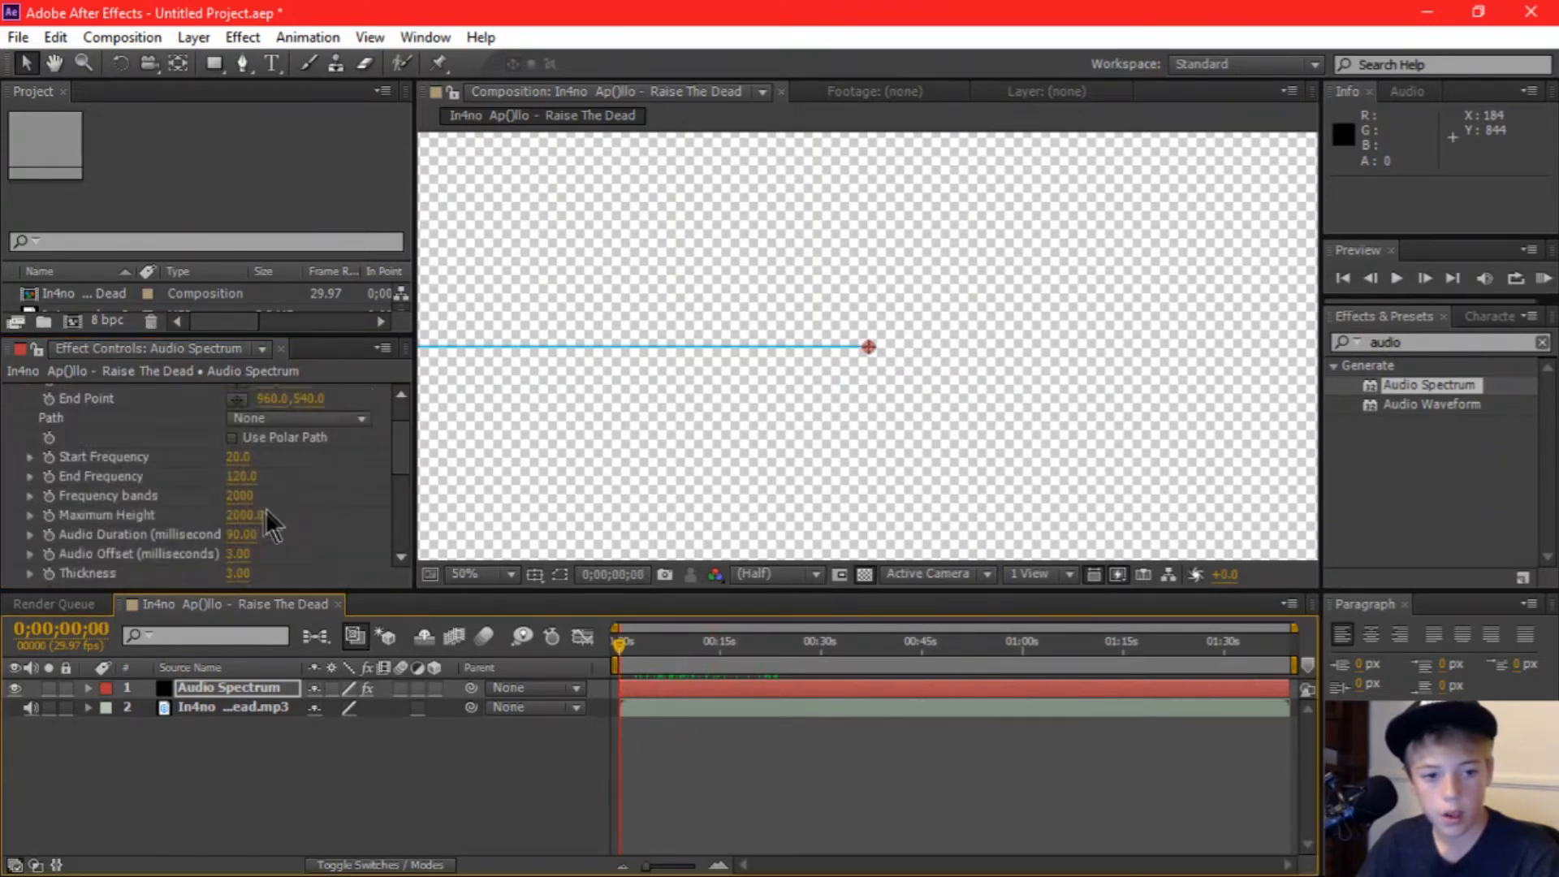
left_click(296, 411)
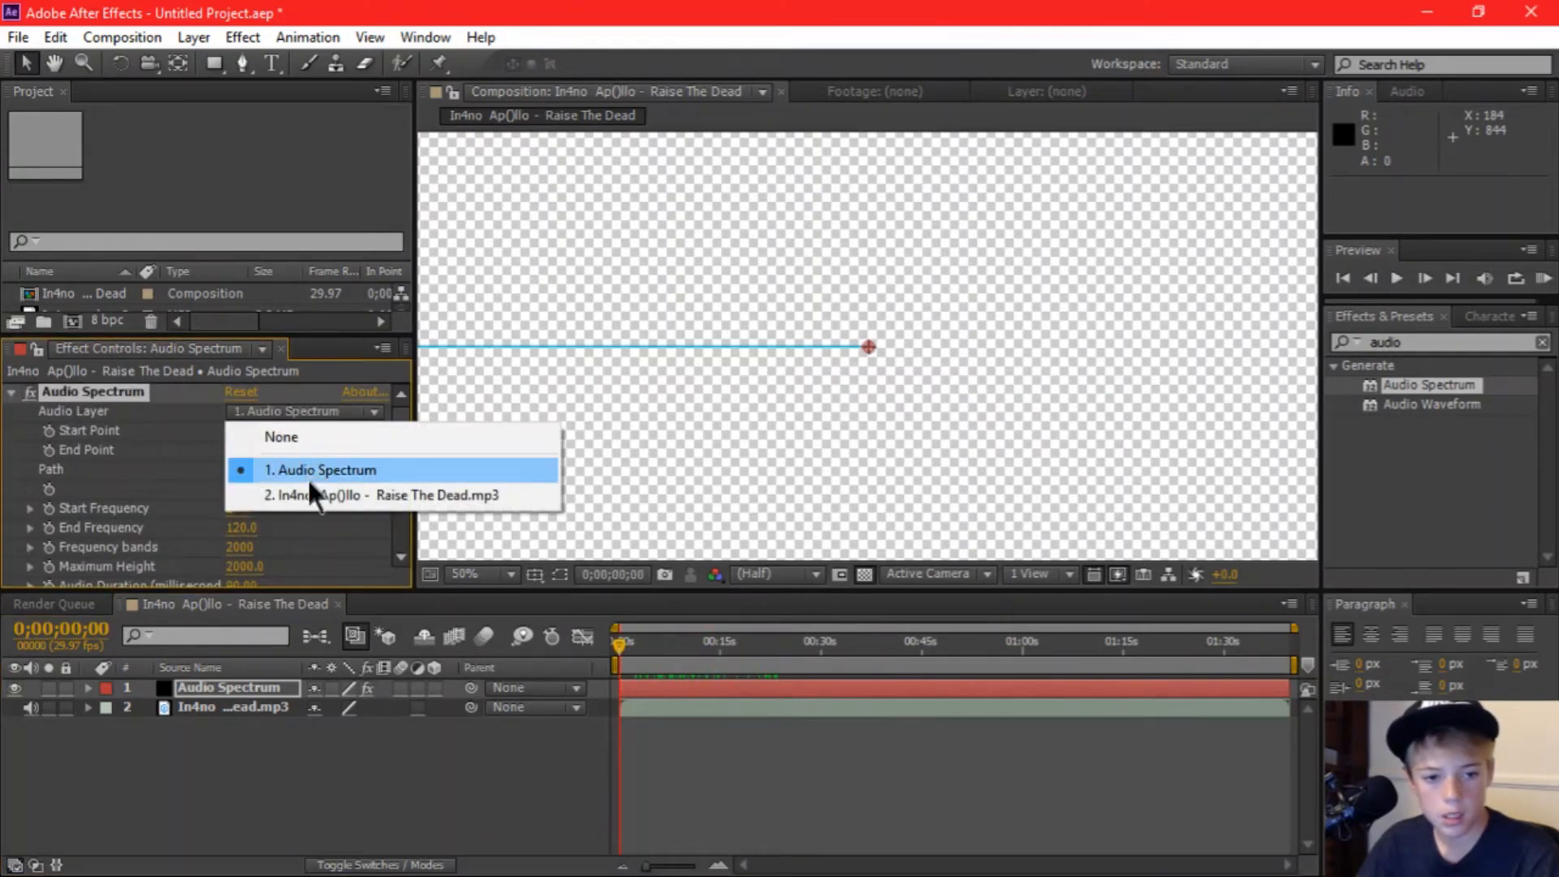
left_click(371, 497)
left_click_drag(615, 646, 776, 626)
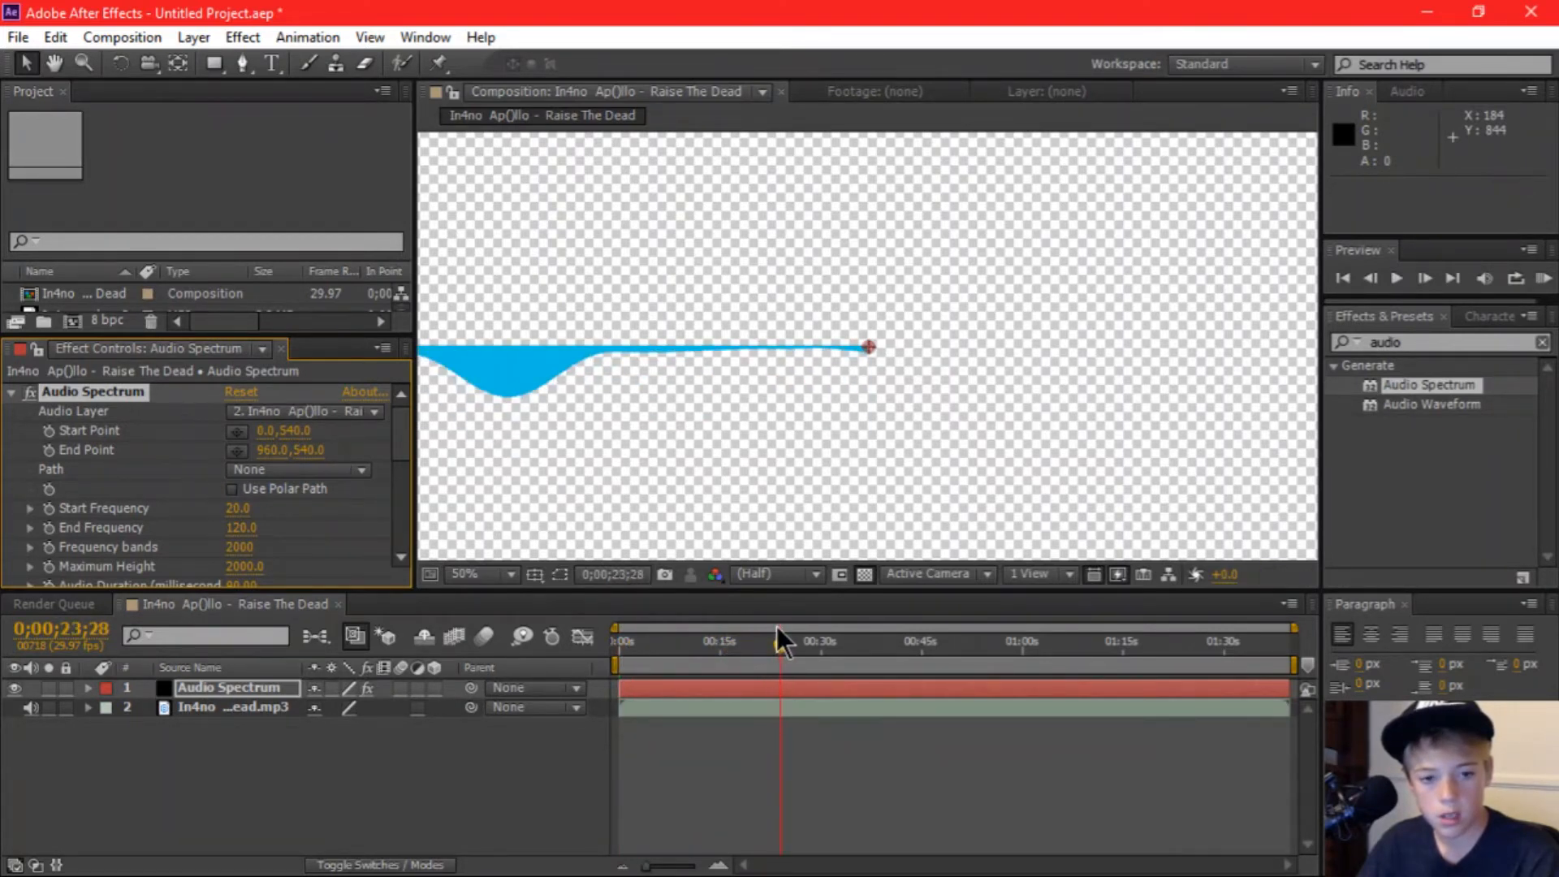
left_click_drag(776, 626, 618, 641)
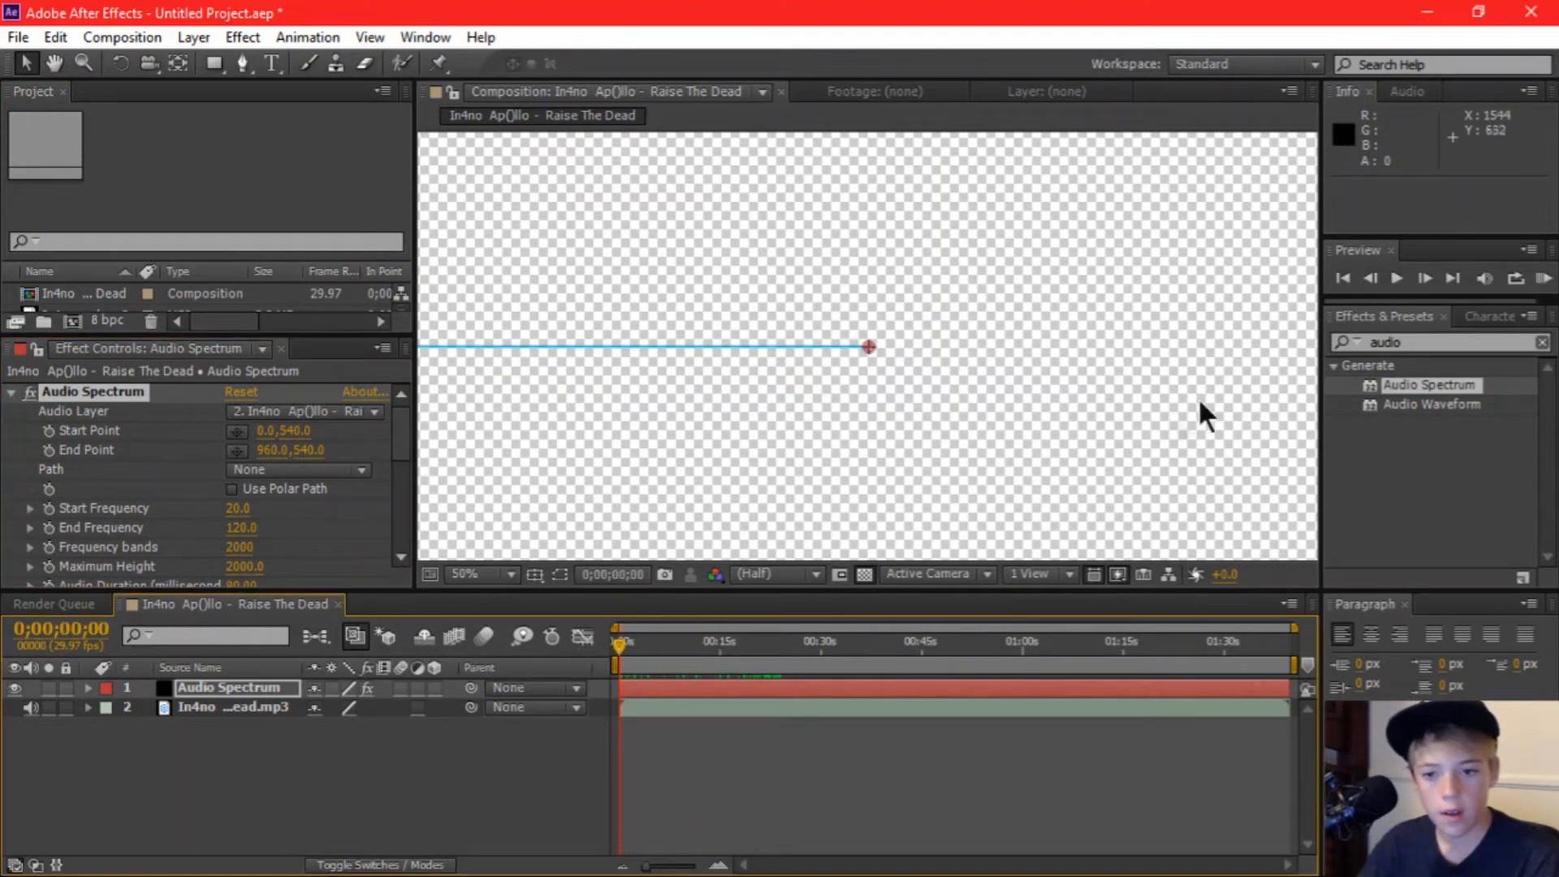
double_click(1387, 344)
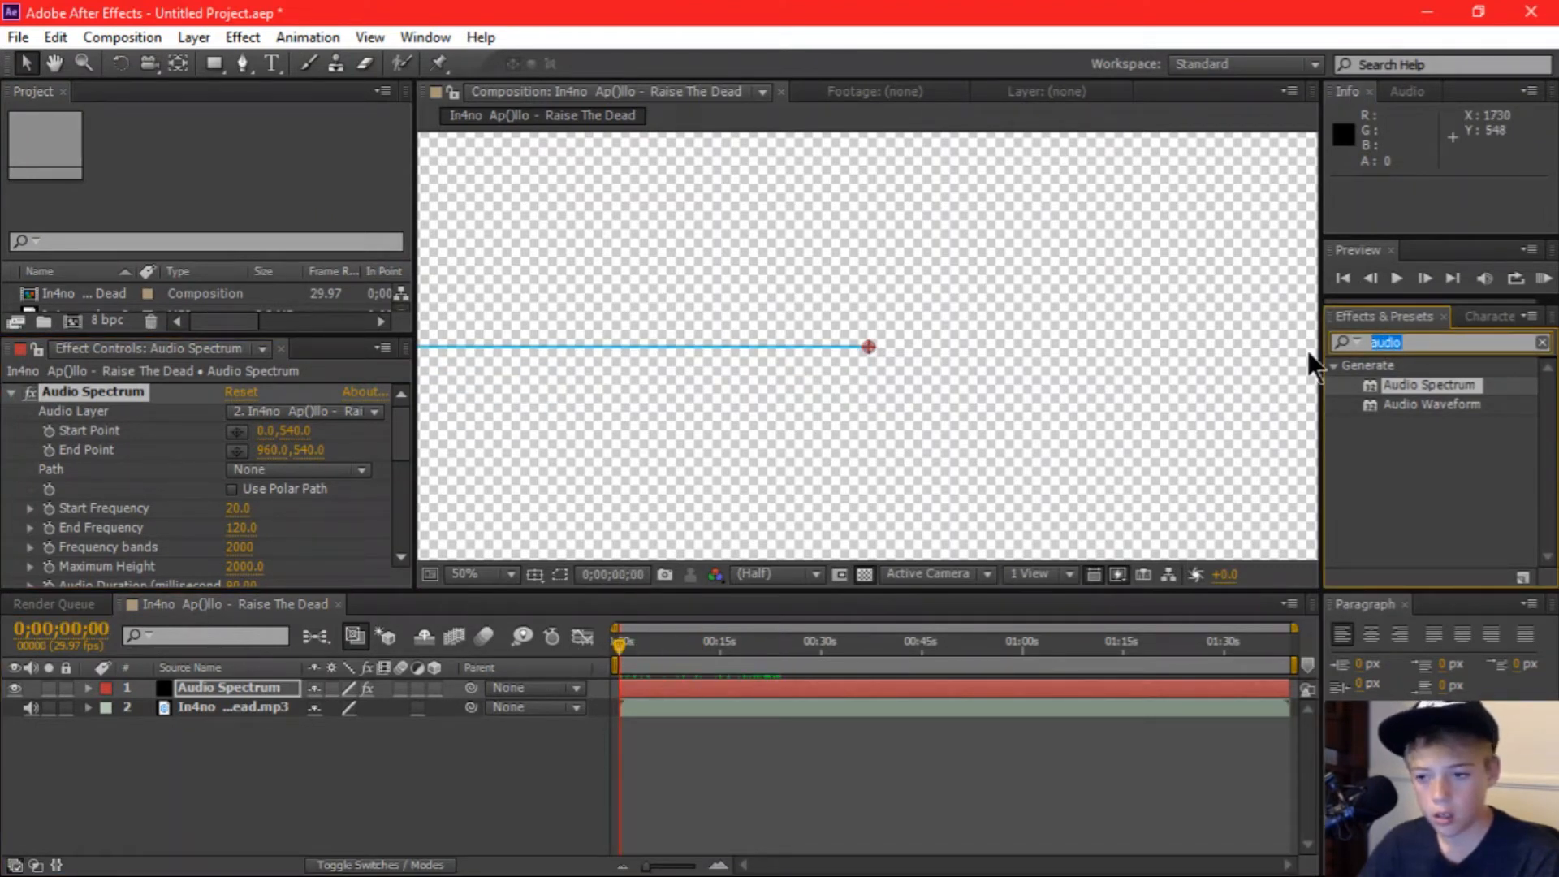
type("m")
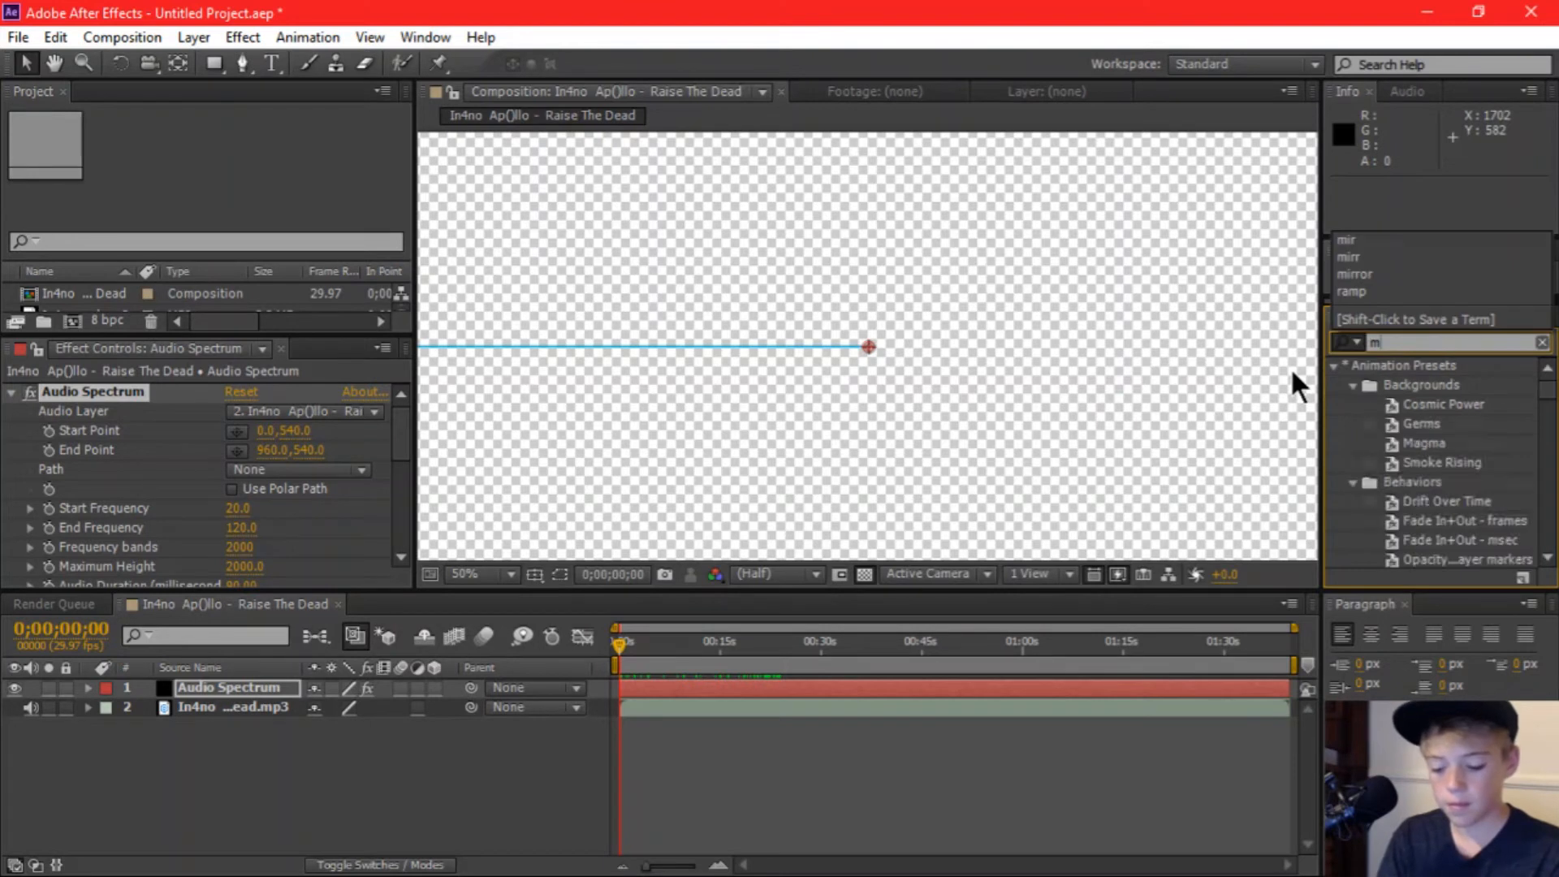
type("irror")
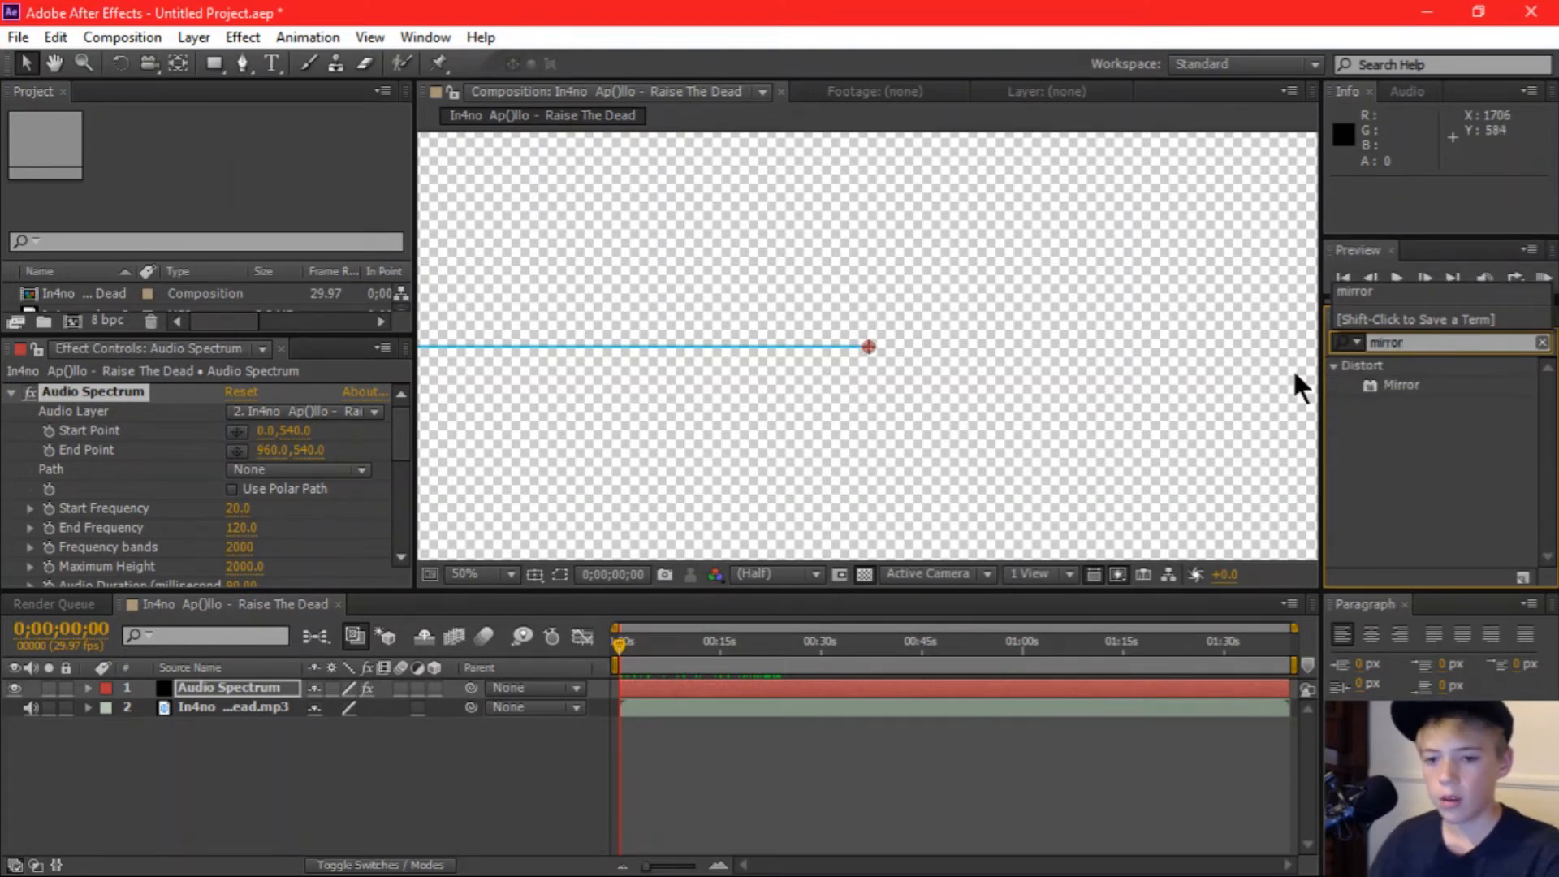
key("BackSpace")
key("BackSpace")
key("BackSpace")
key("BackSpace")
key("BackSpace")
key("BackSpace")
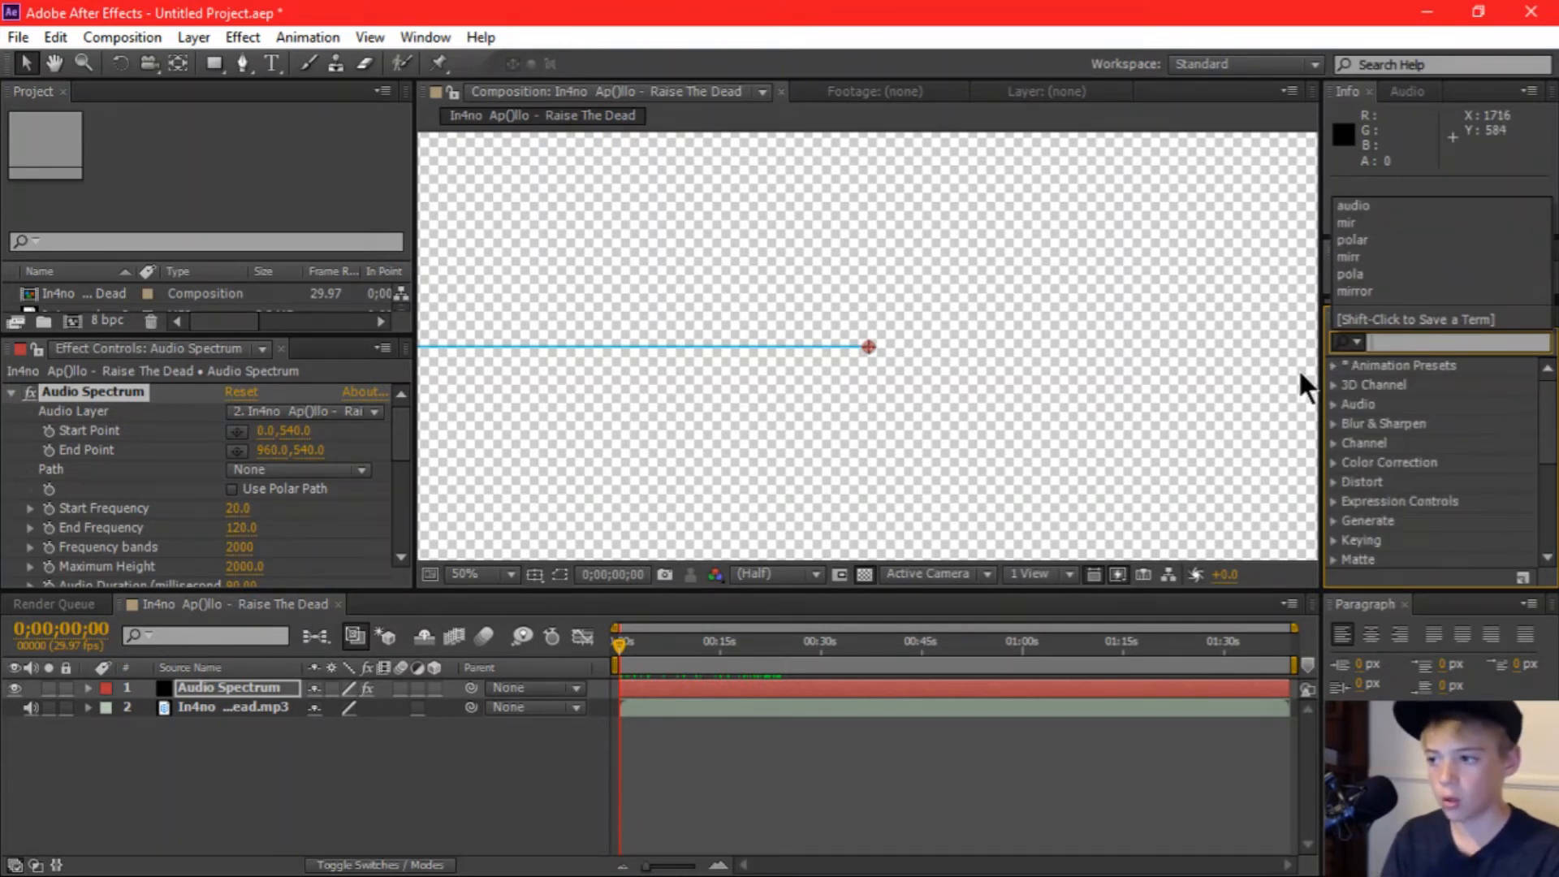
Step: Apply the Polar Coordinates effect to the solid layer with 100% Interpolation and Rect to Polar conversion
type("polar")
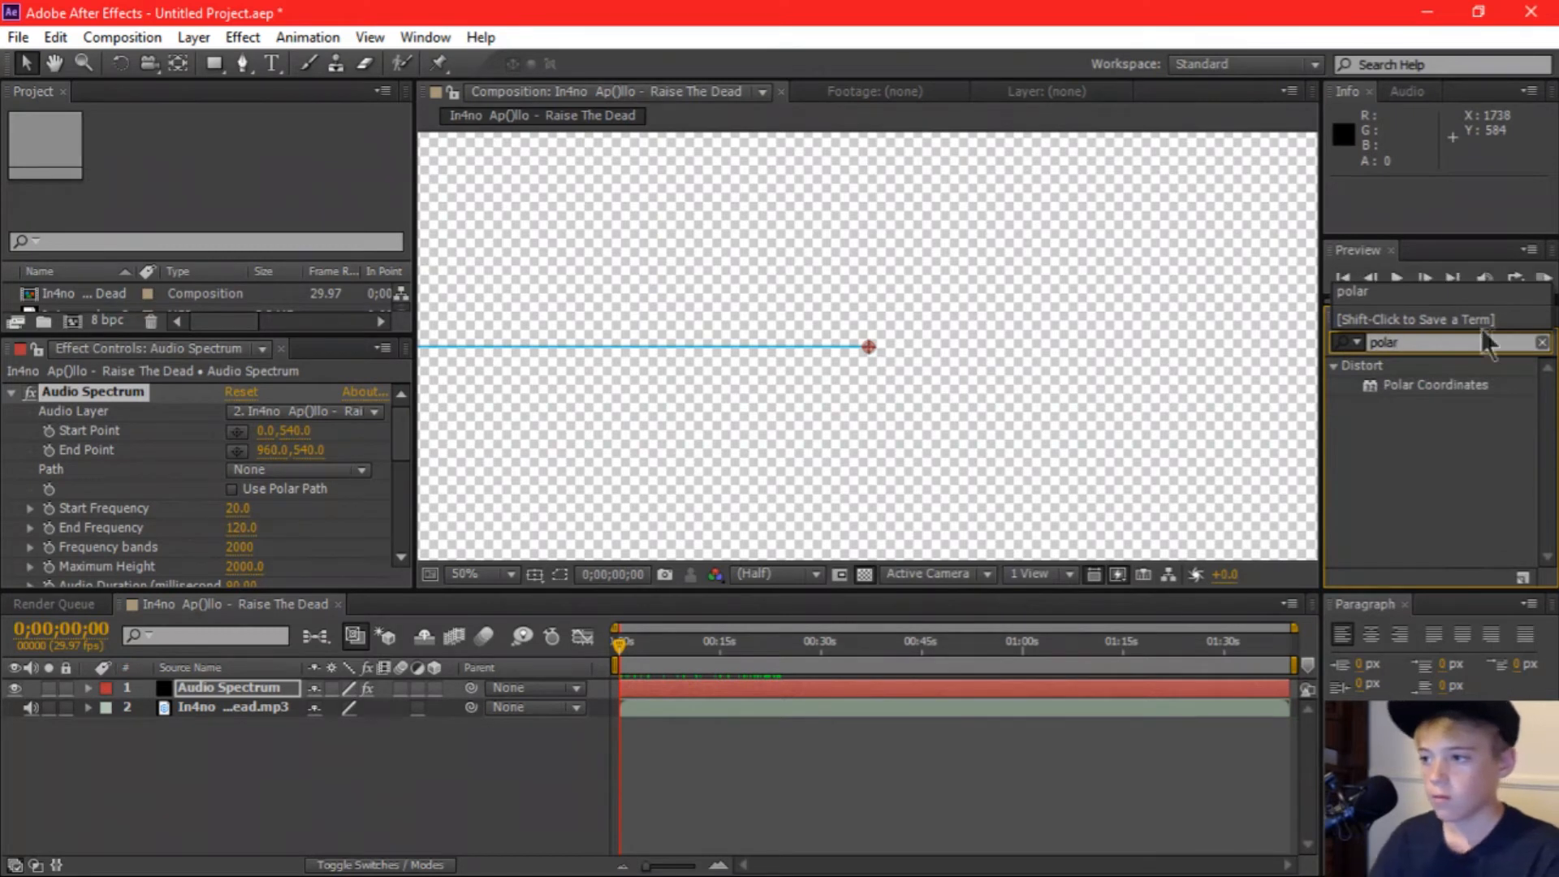
left_click_drag(1419, 379, 835, 430)
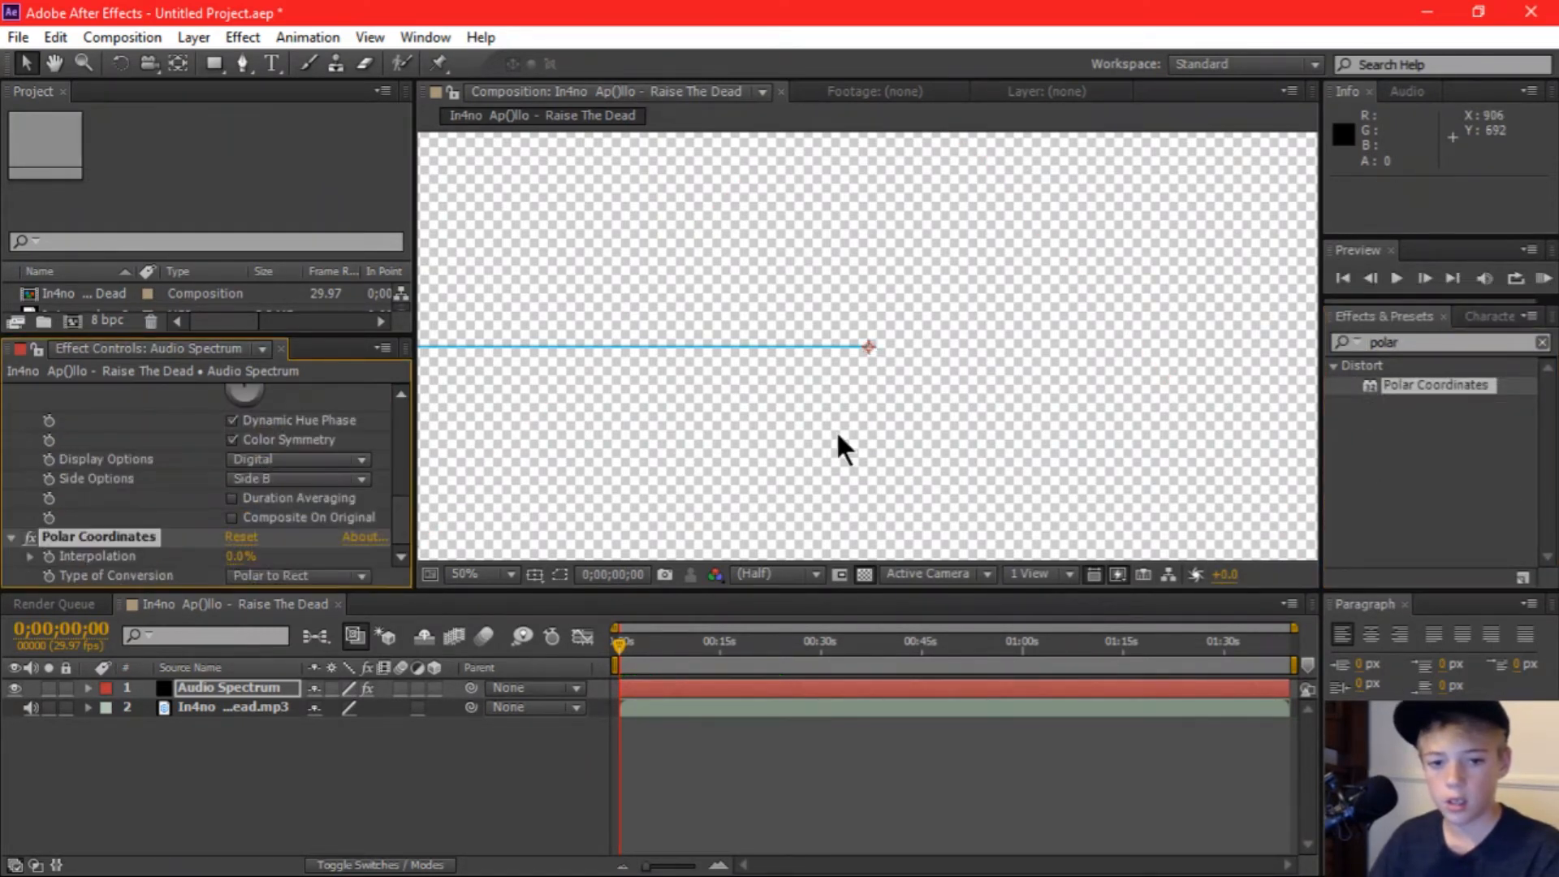
left_click_drag(241, 557, 485, 561)
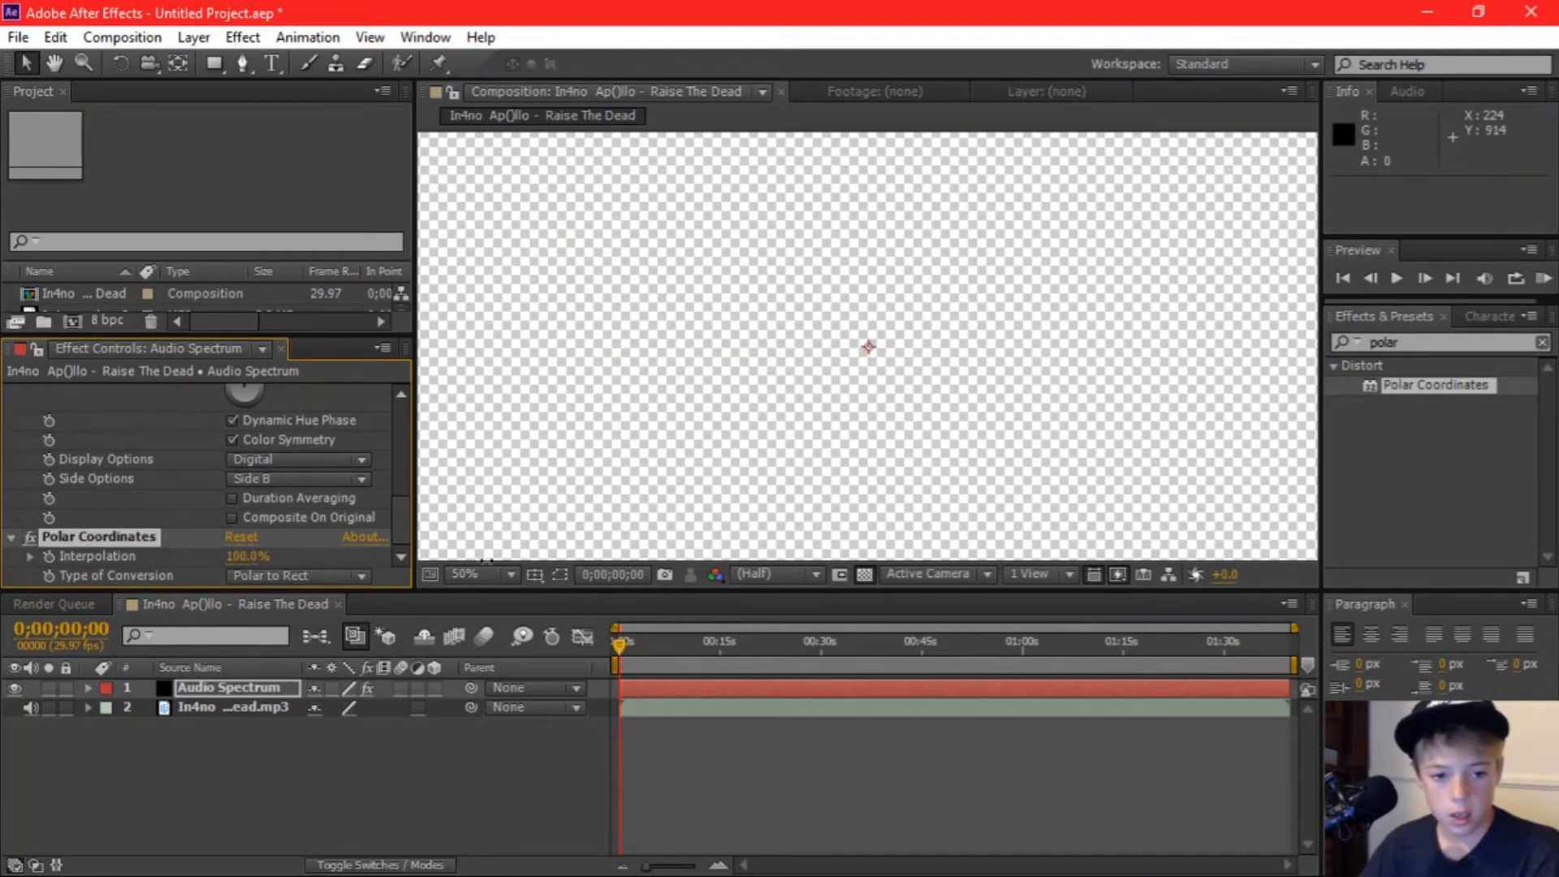
left_click(289, 573)
left_click(310, 597)
Step: Apply the Mirror effect to the solid layer and set its Reflection Center X to 955
double_click(1433, 341)
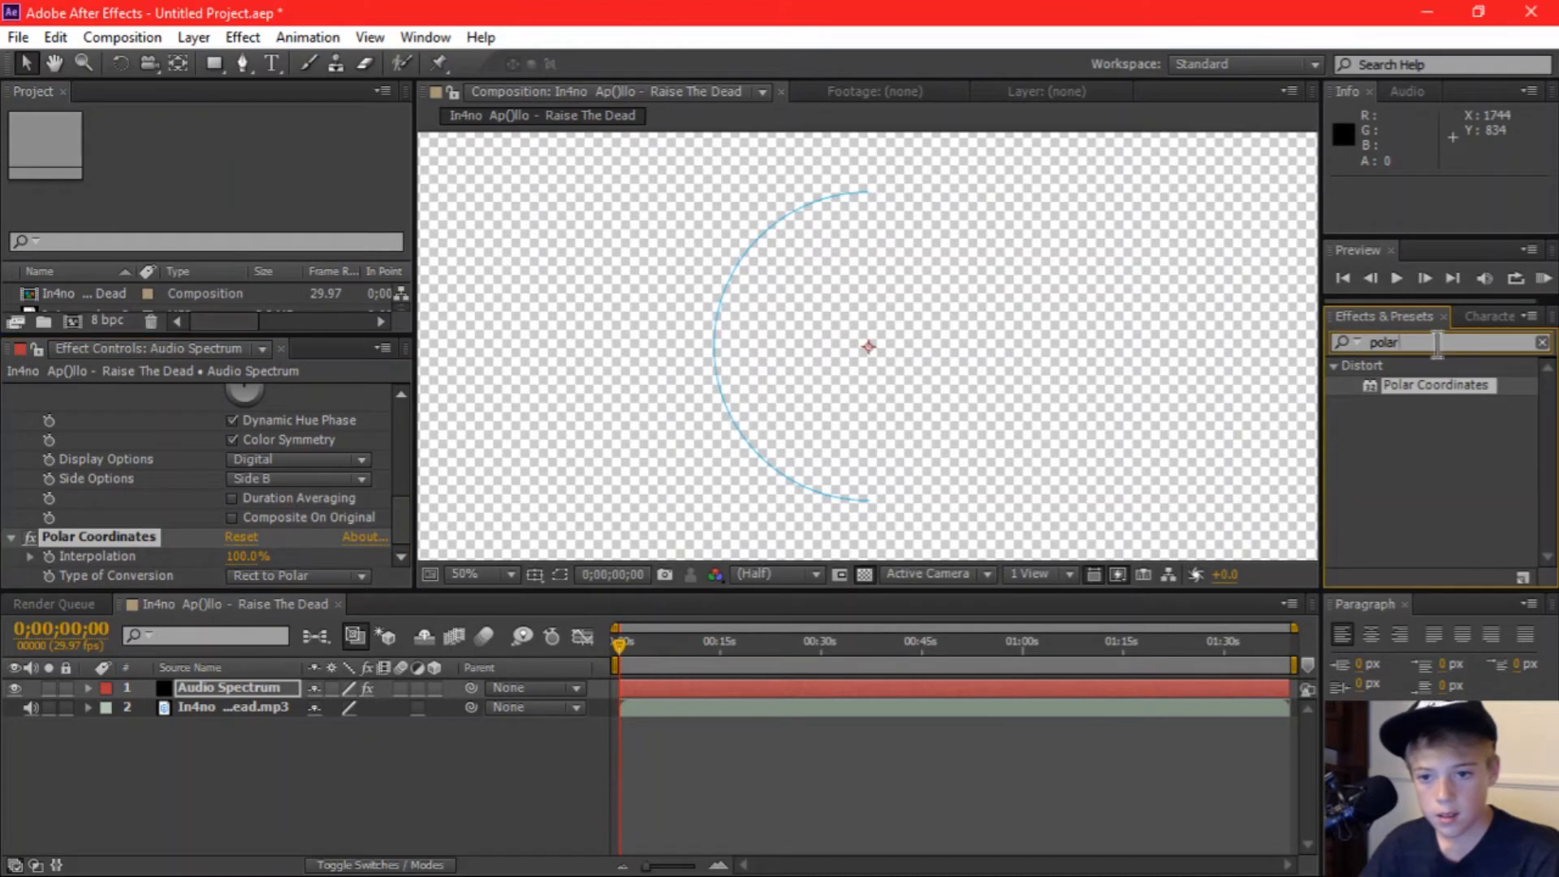
type("mirr")
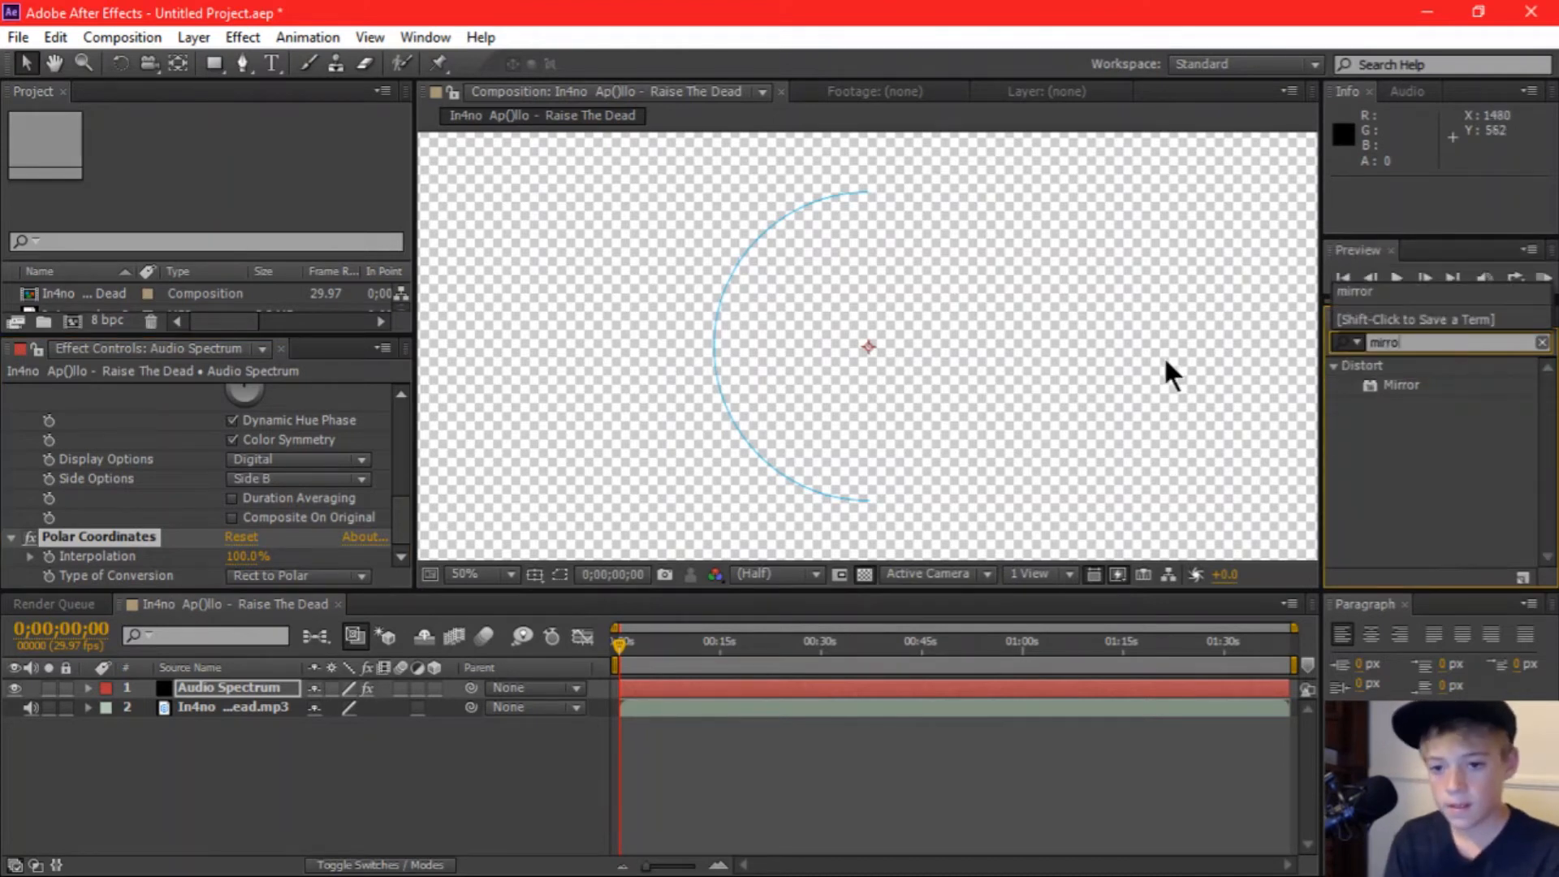
left_click_drag(1413, 386, 977, 401)
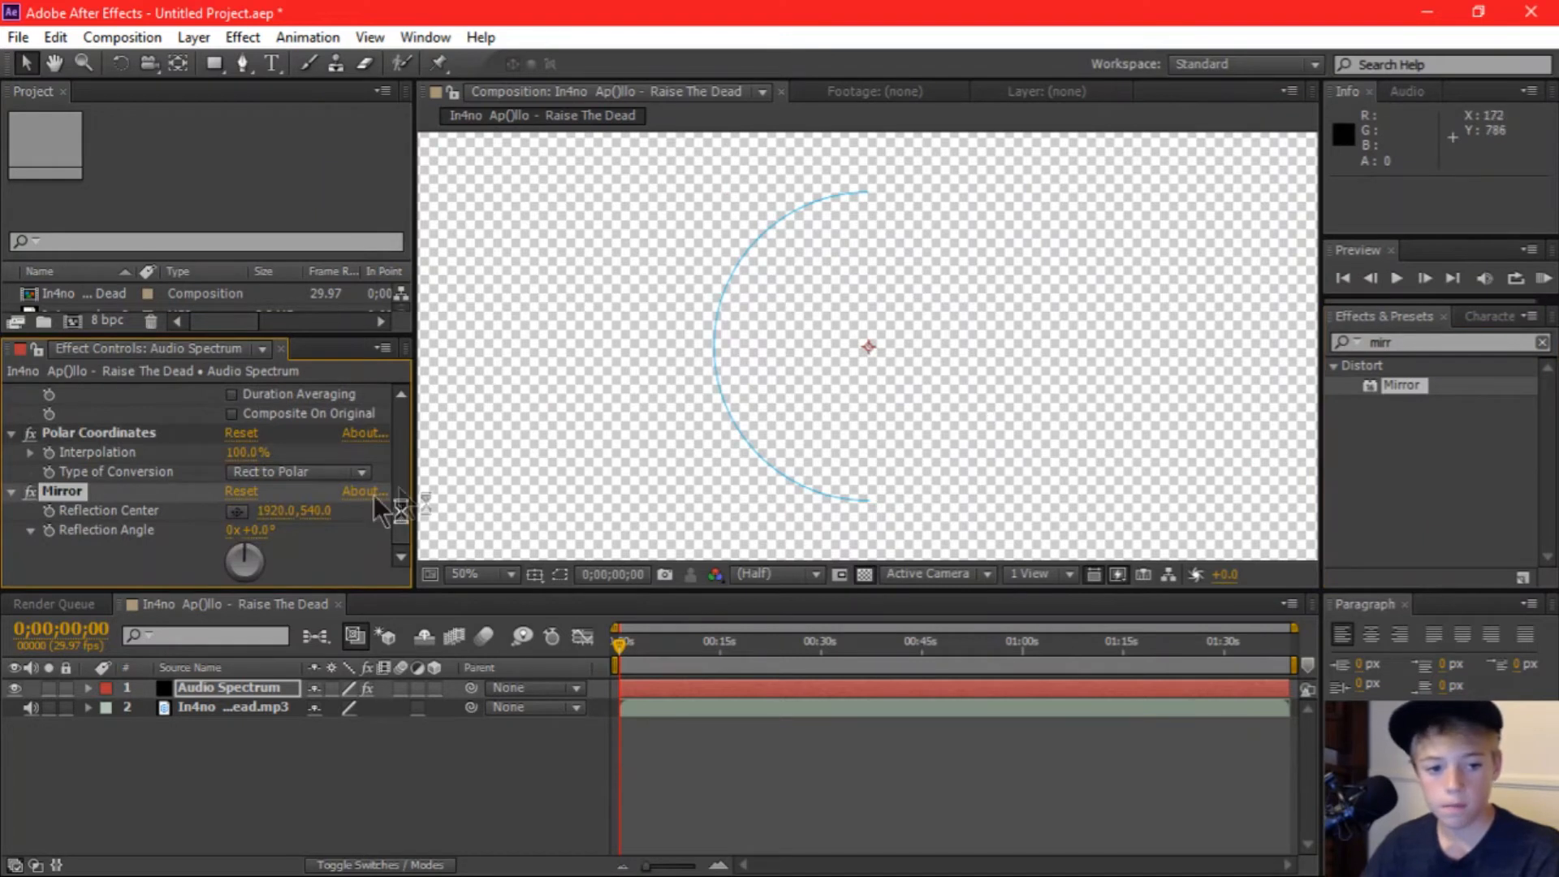
left_click(270, 511)
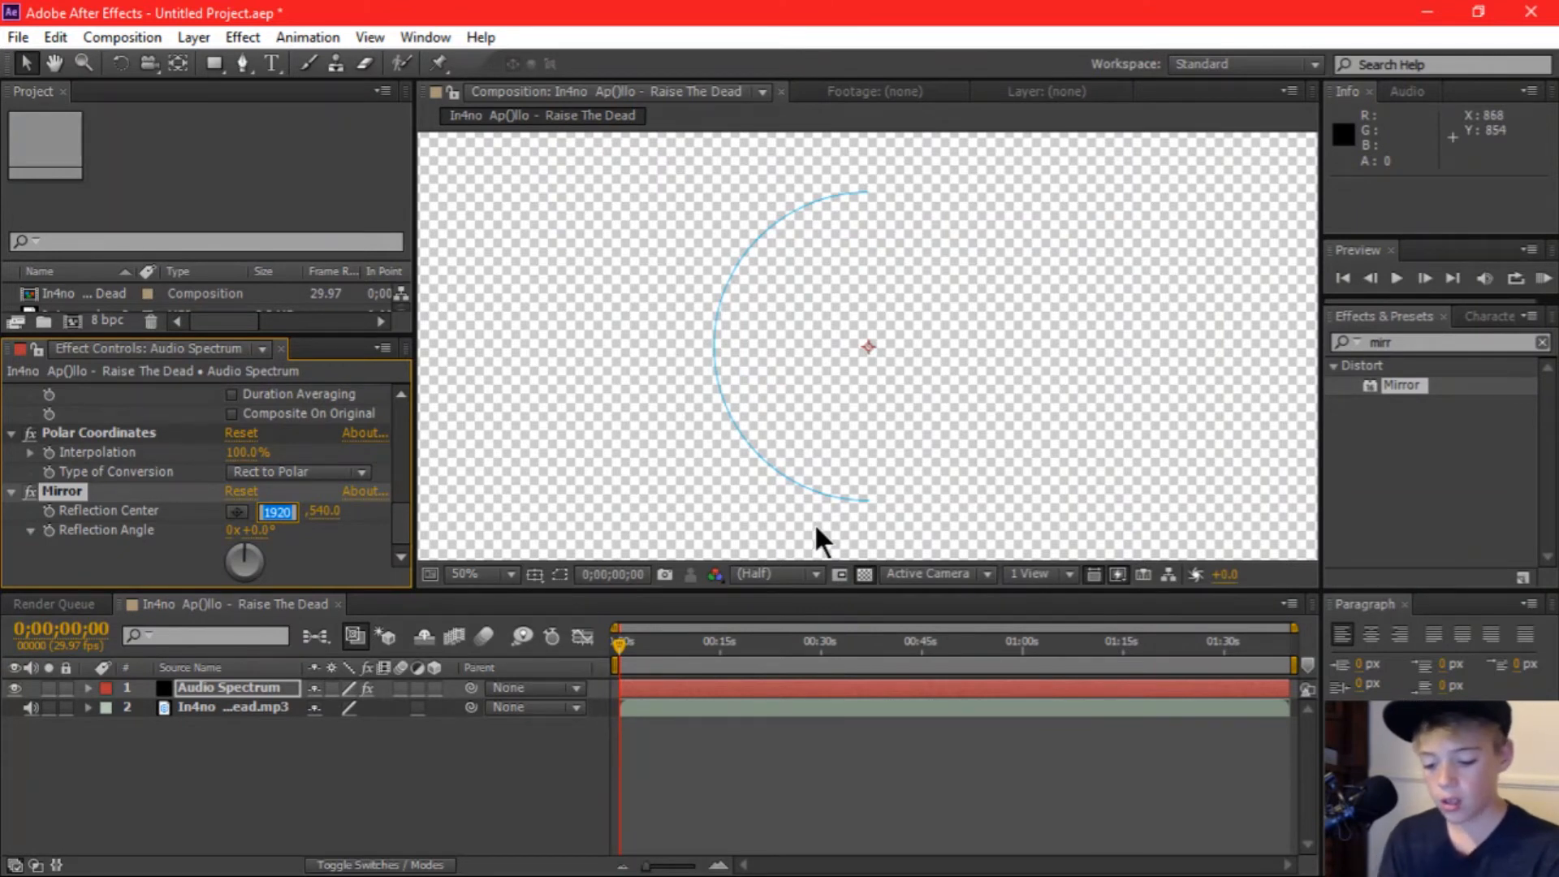
type("955")
key("Return")
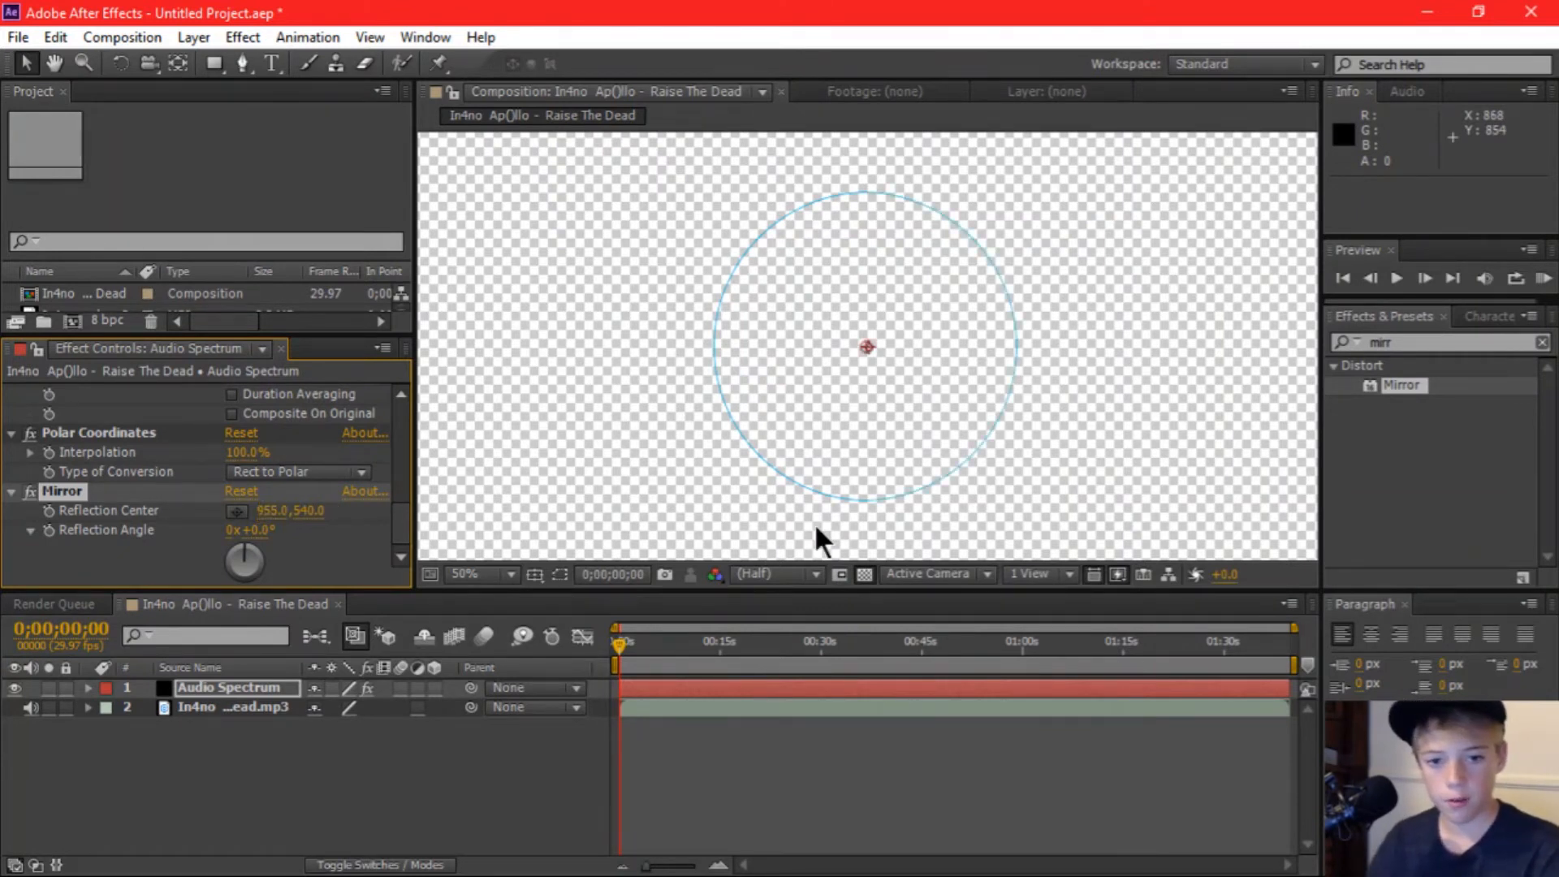
Step: Preview the spectrum at about 31 seconds, set the Audio Spectrum's Thickness to 22, and return to the start of the timeline
left_click_drag(620, 646, 836, 649)
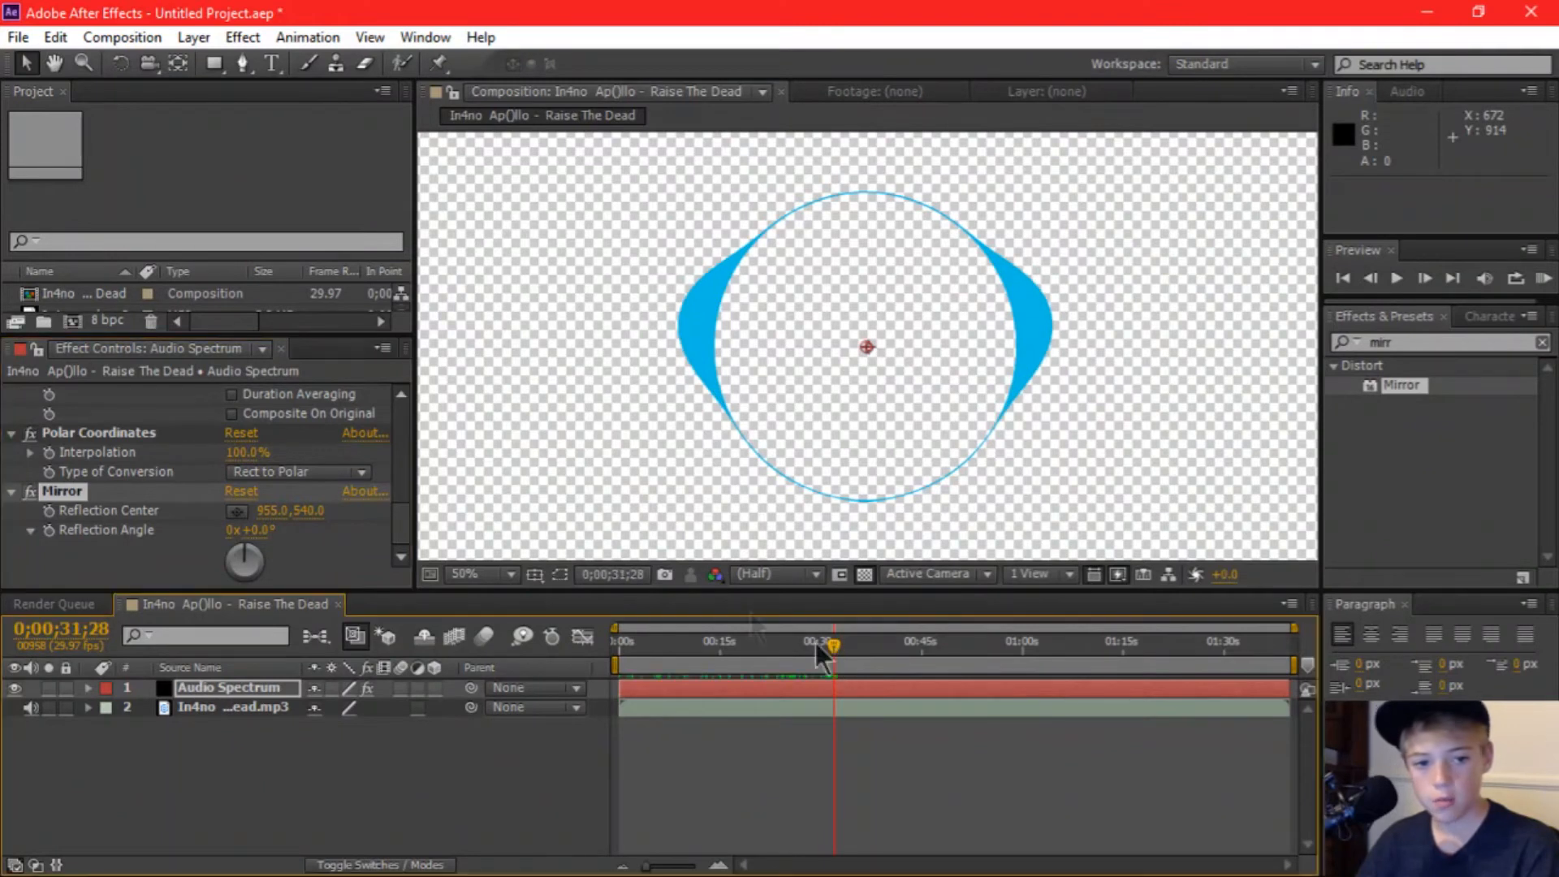
scroll(315, 442, "up", 8)
left_click_drag(236, 411, 462, 422)
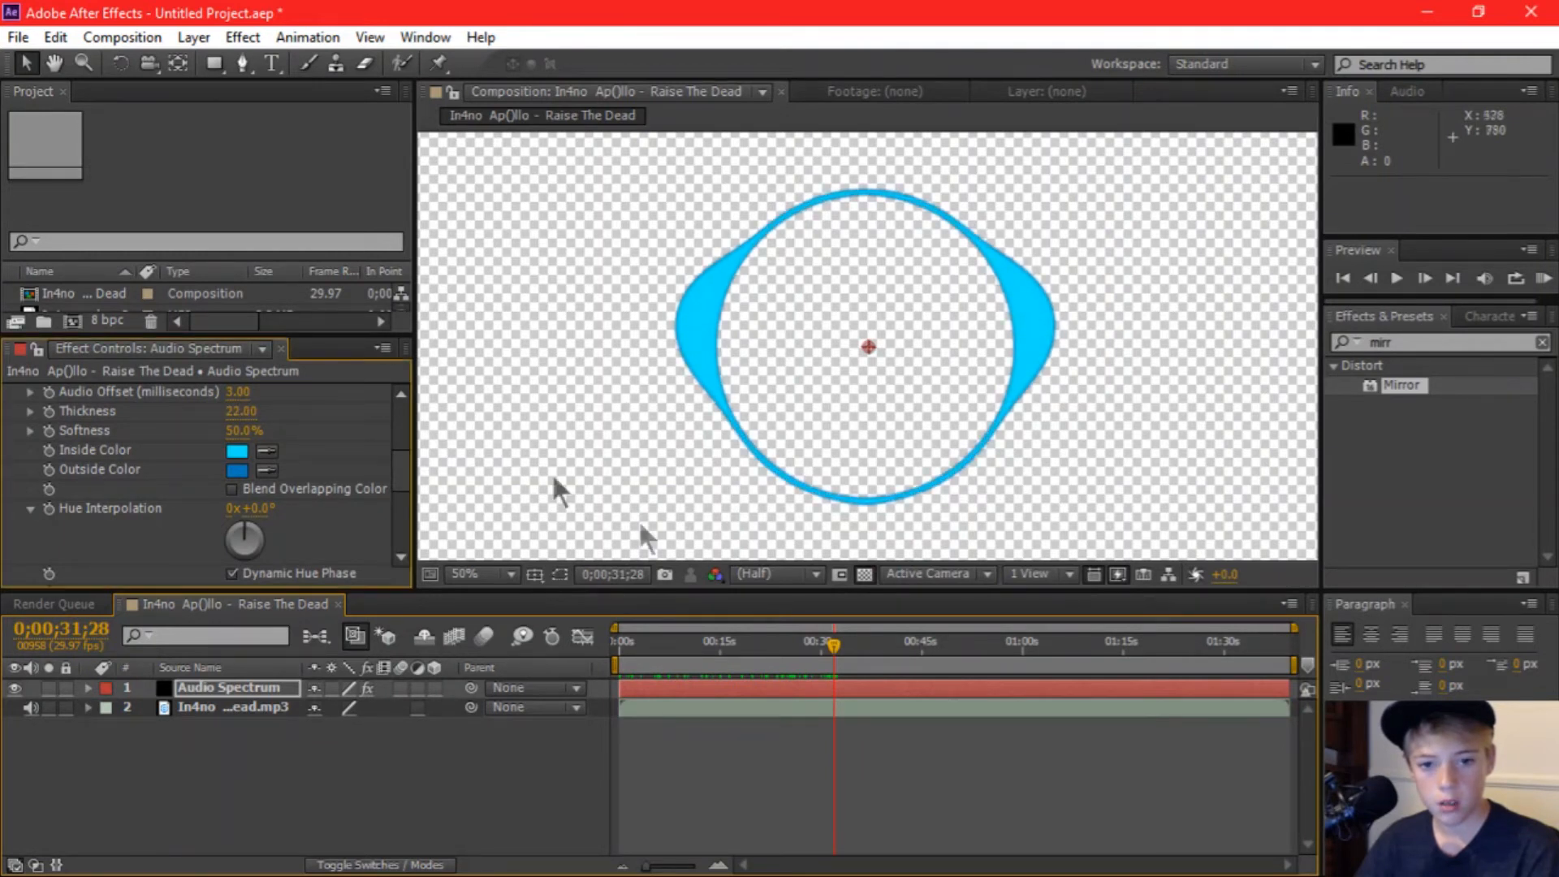
left_click_drag(833, 645, 591, 669)
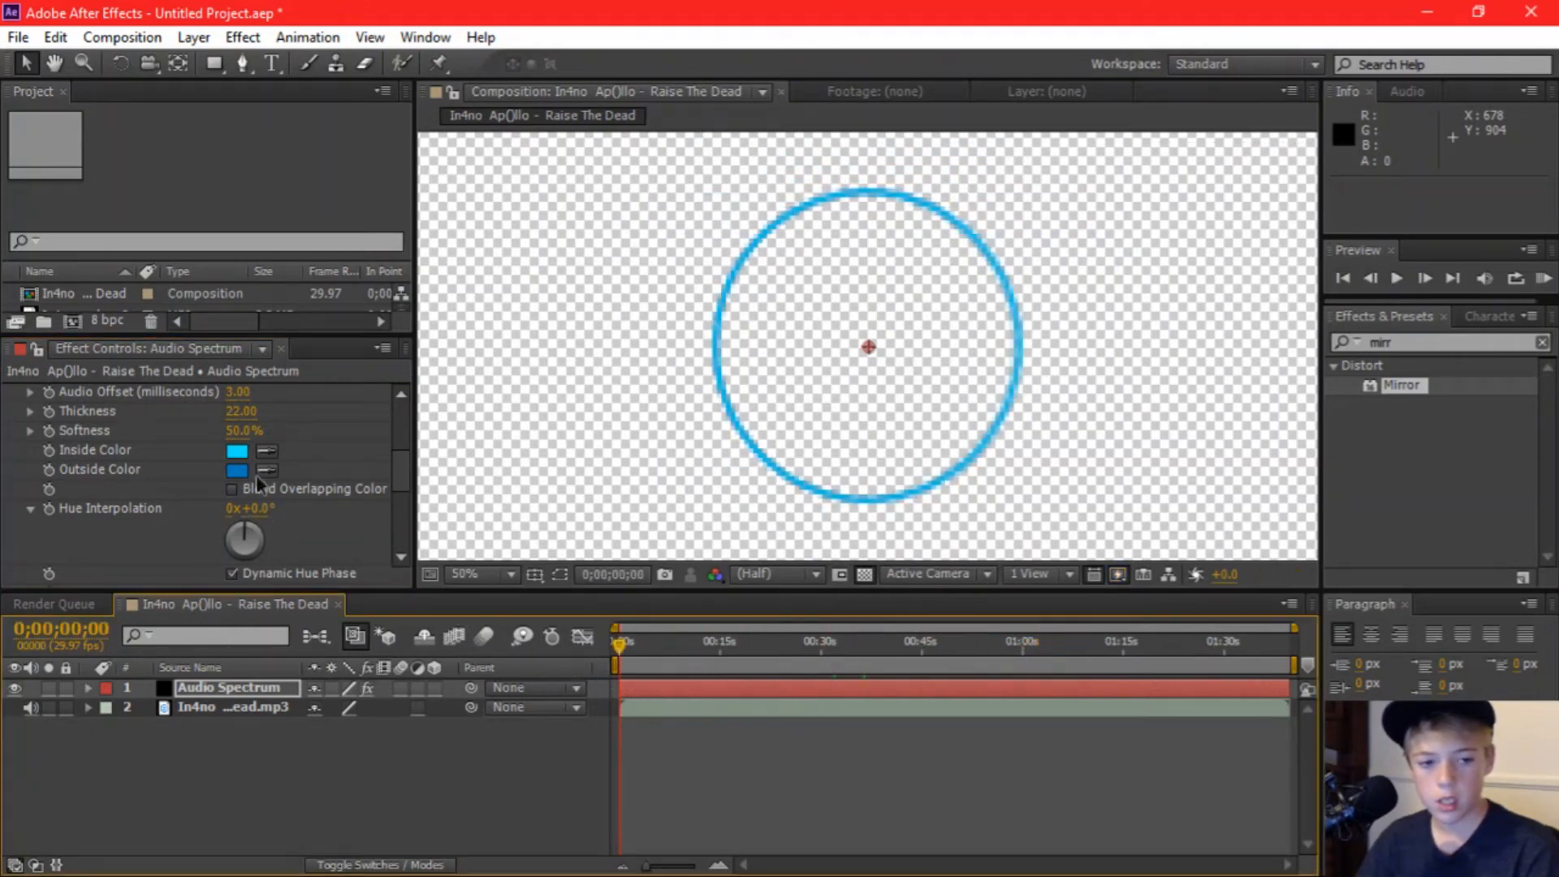
Step: Set the Audio Spectrum's Maximum Height to 1800 and scrub the start of the timeline to check it
scroll(258, 486, "up", 4)
left_click(256, 509)
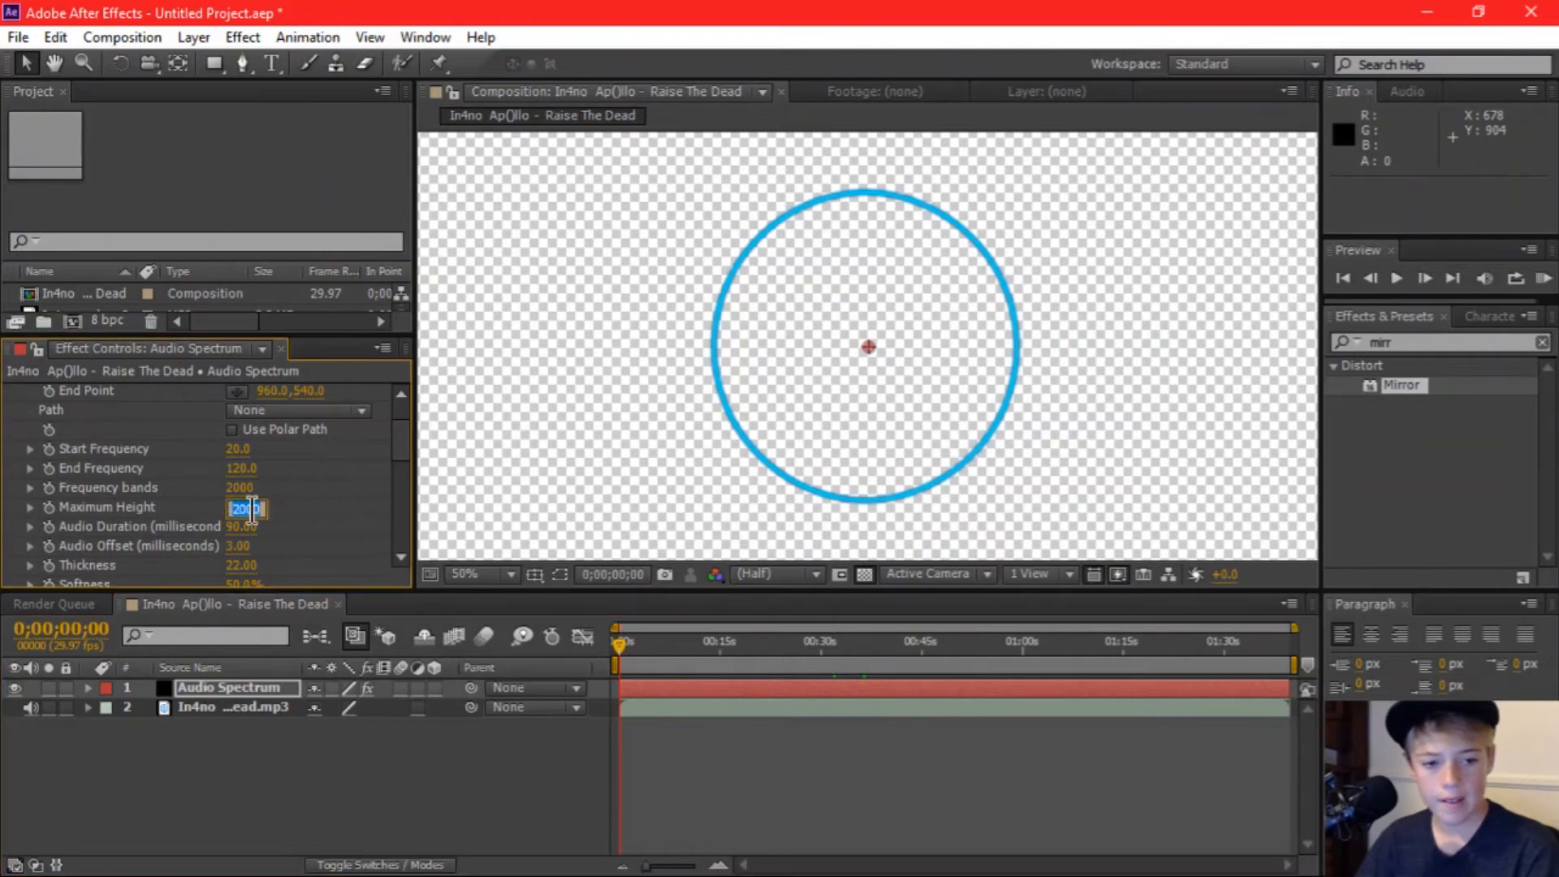
type("18")
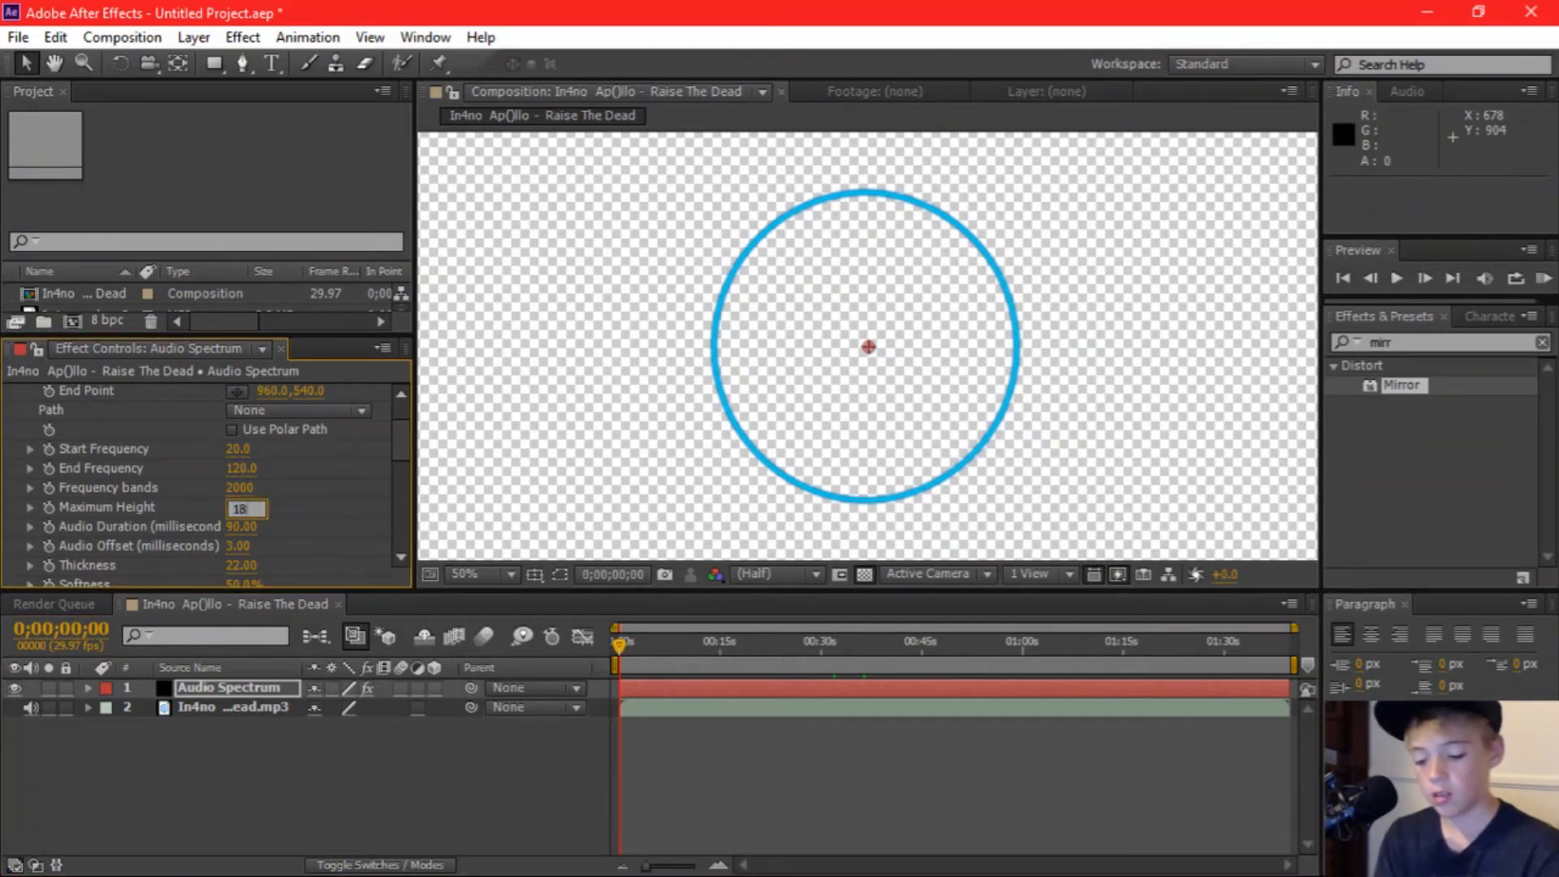
type("00")
key("Return")
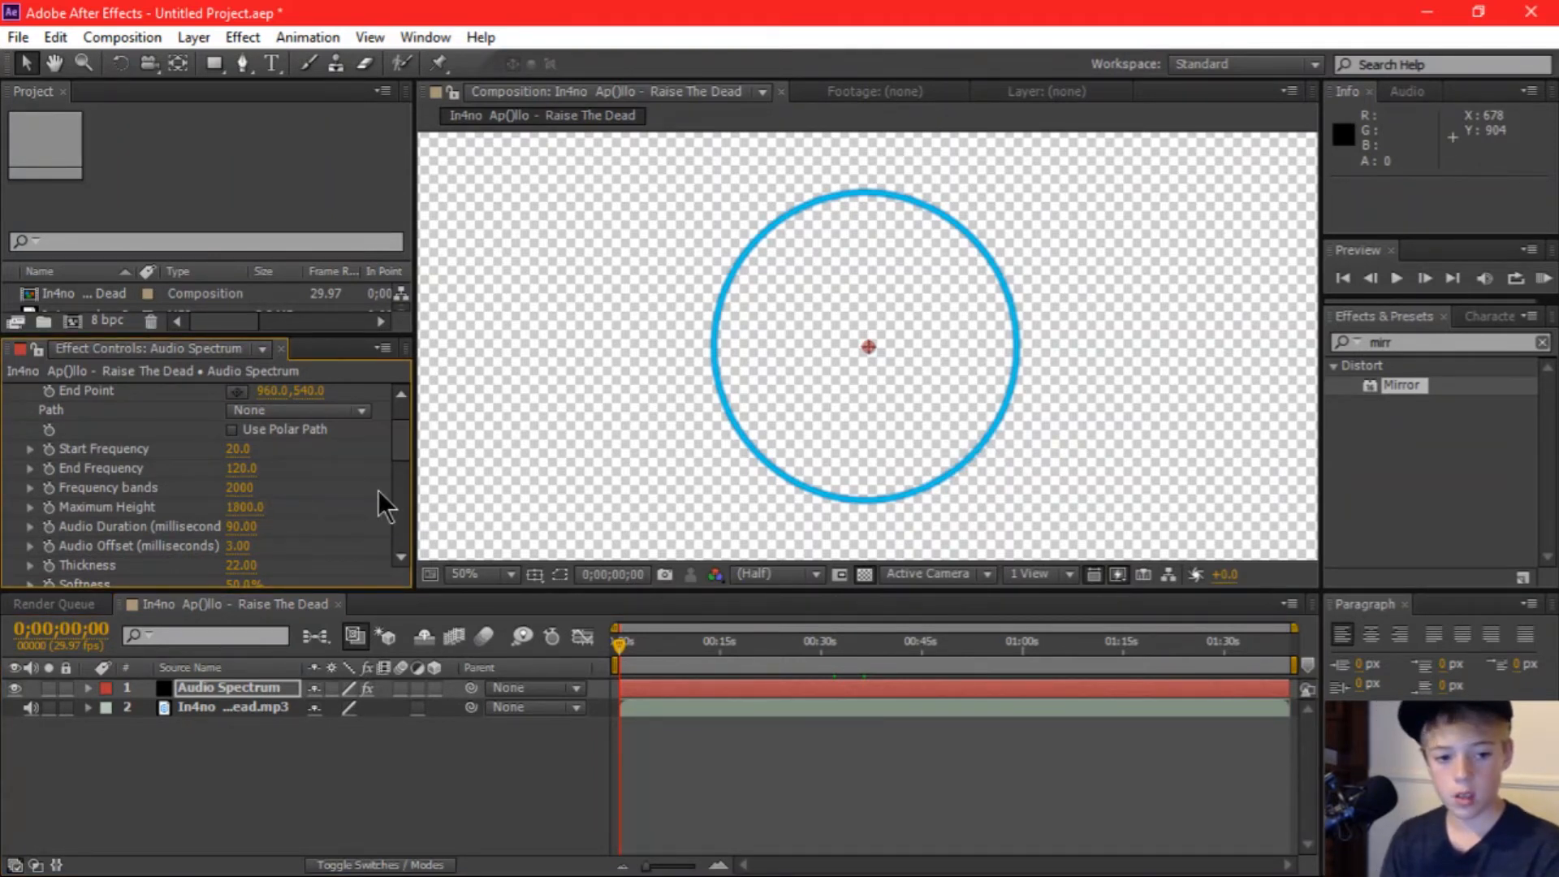
left_click_drag(621, 643, 604, 679)
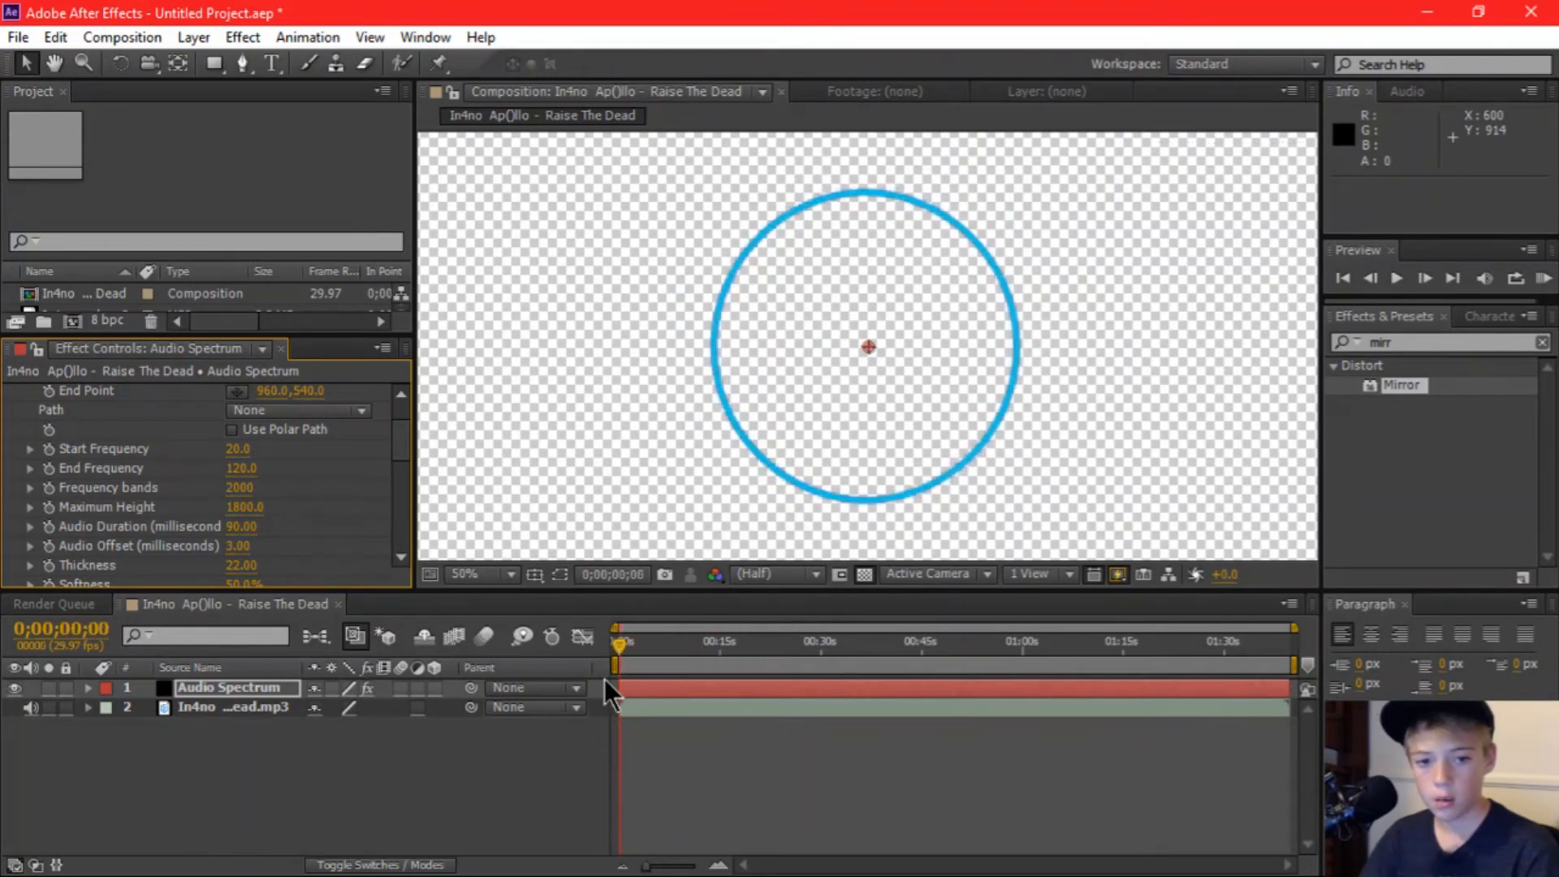
Step: Set the Audio Spectrum's Inside Color to black (000000), keep the blue Outside Color, and check the start of the timeline
scroll(213, 471, "down", 8)
scroll(221, 398, "up", 3)
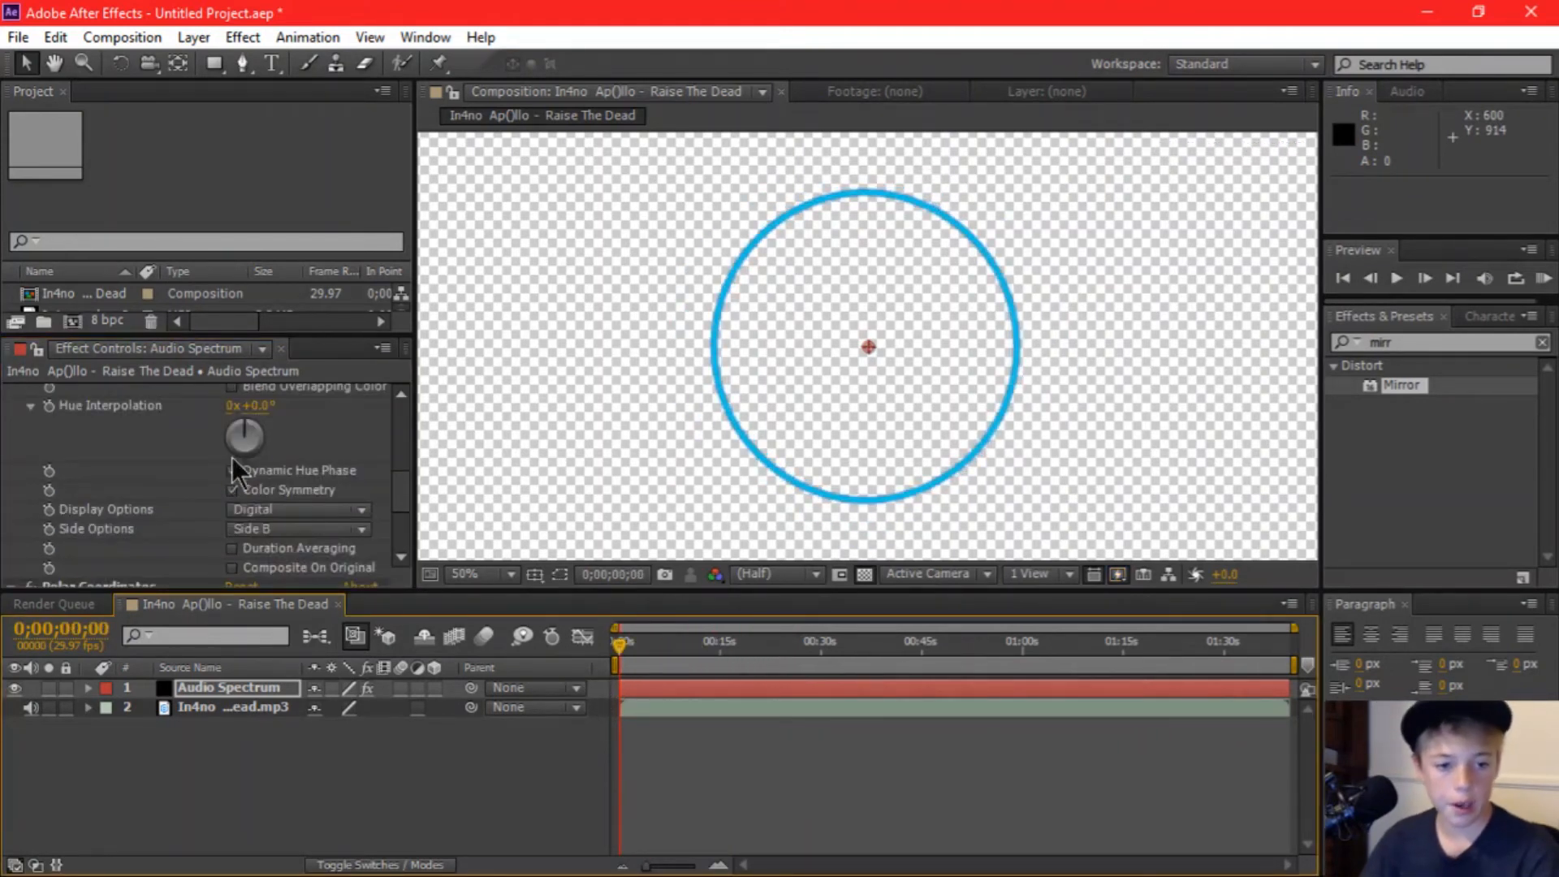
scroll(244, 443, "up", 3)
left_click(236, 451)
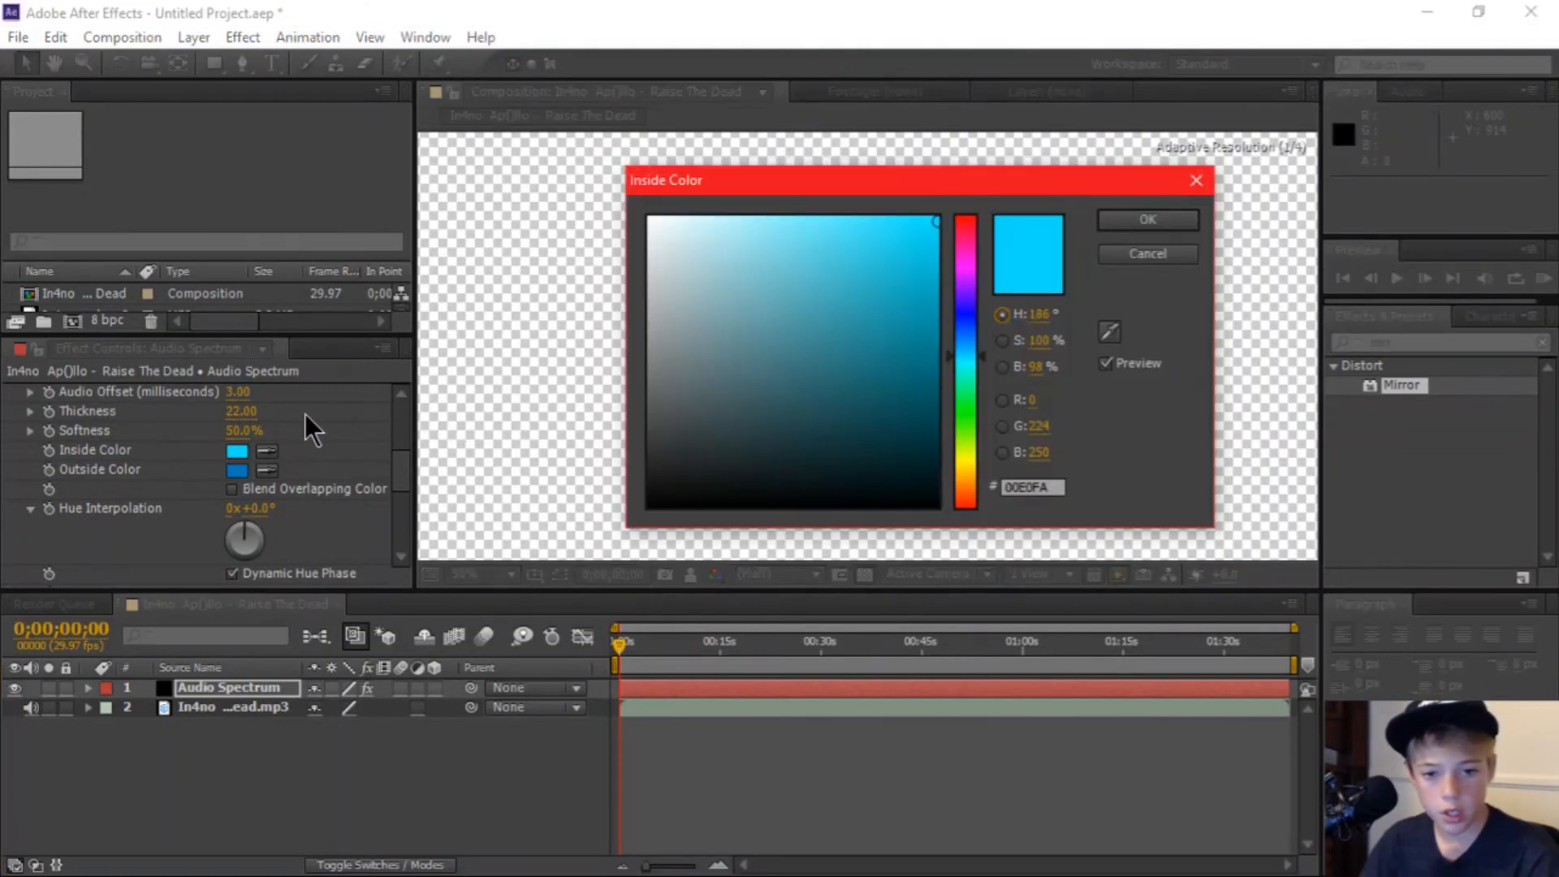
left_click(693, 490)
left_click(1111, 219)
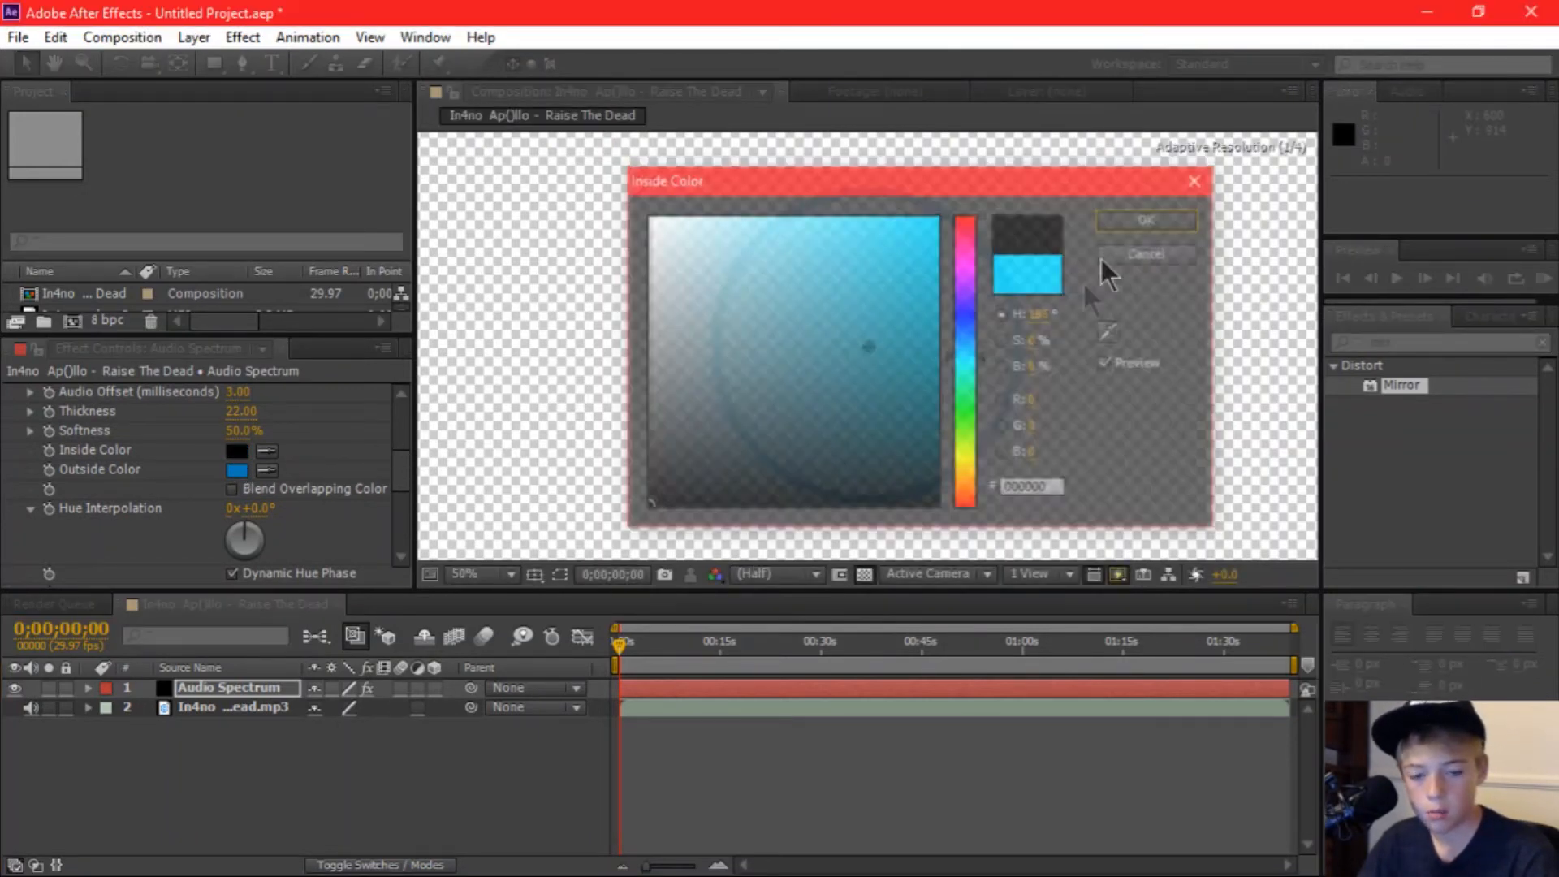
left_click(237, 470)
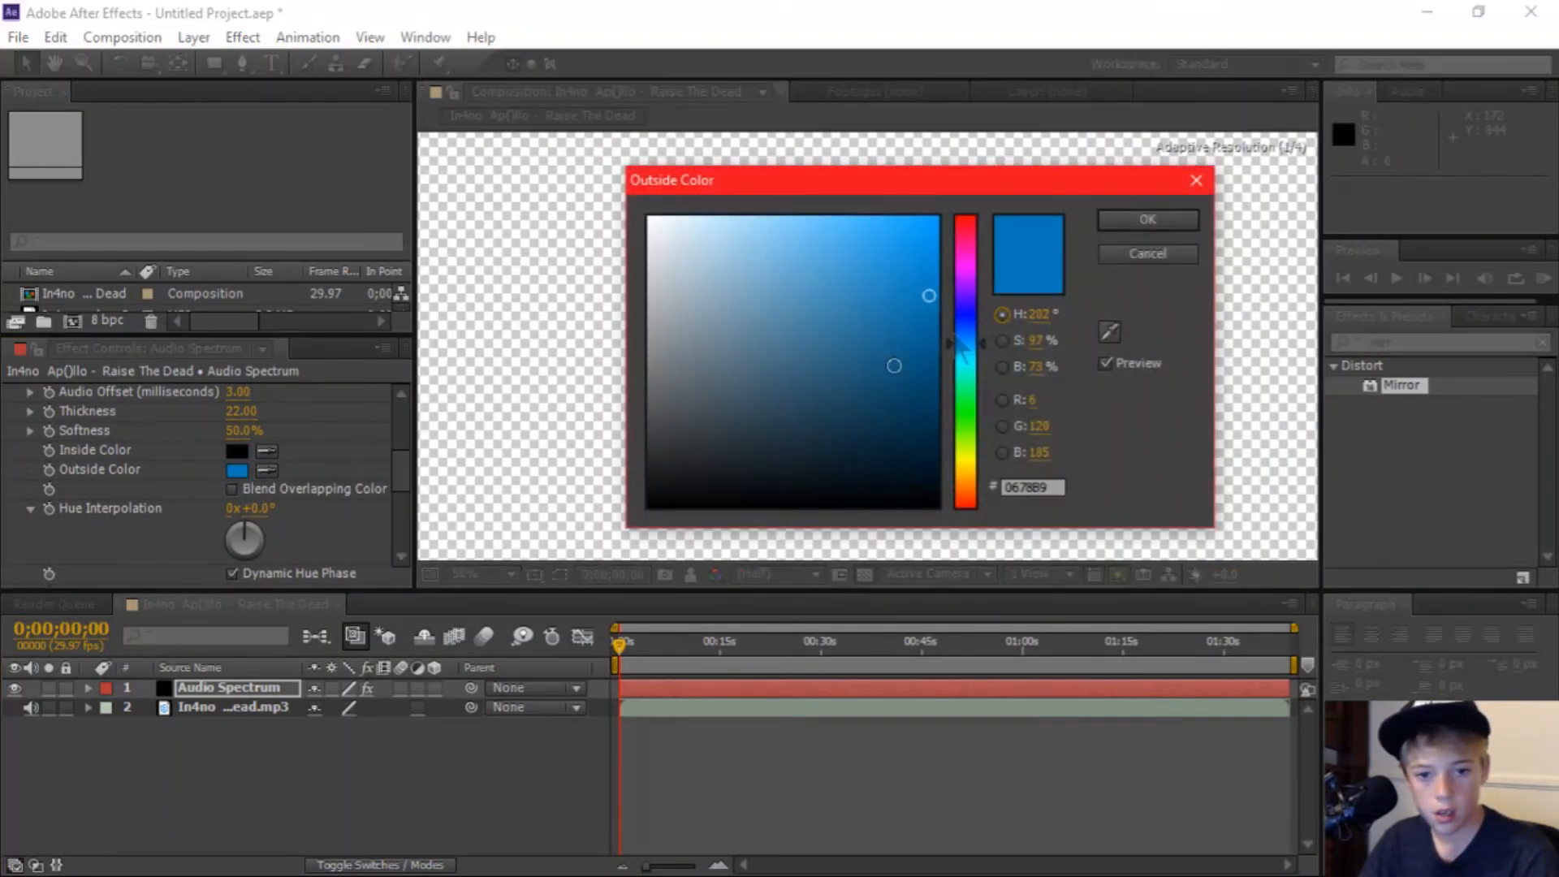
left_click(1137, 216)
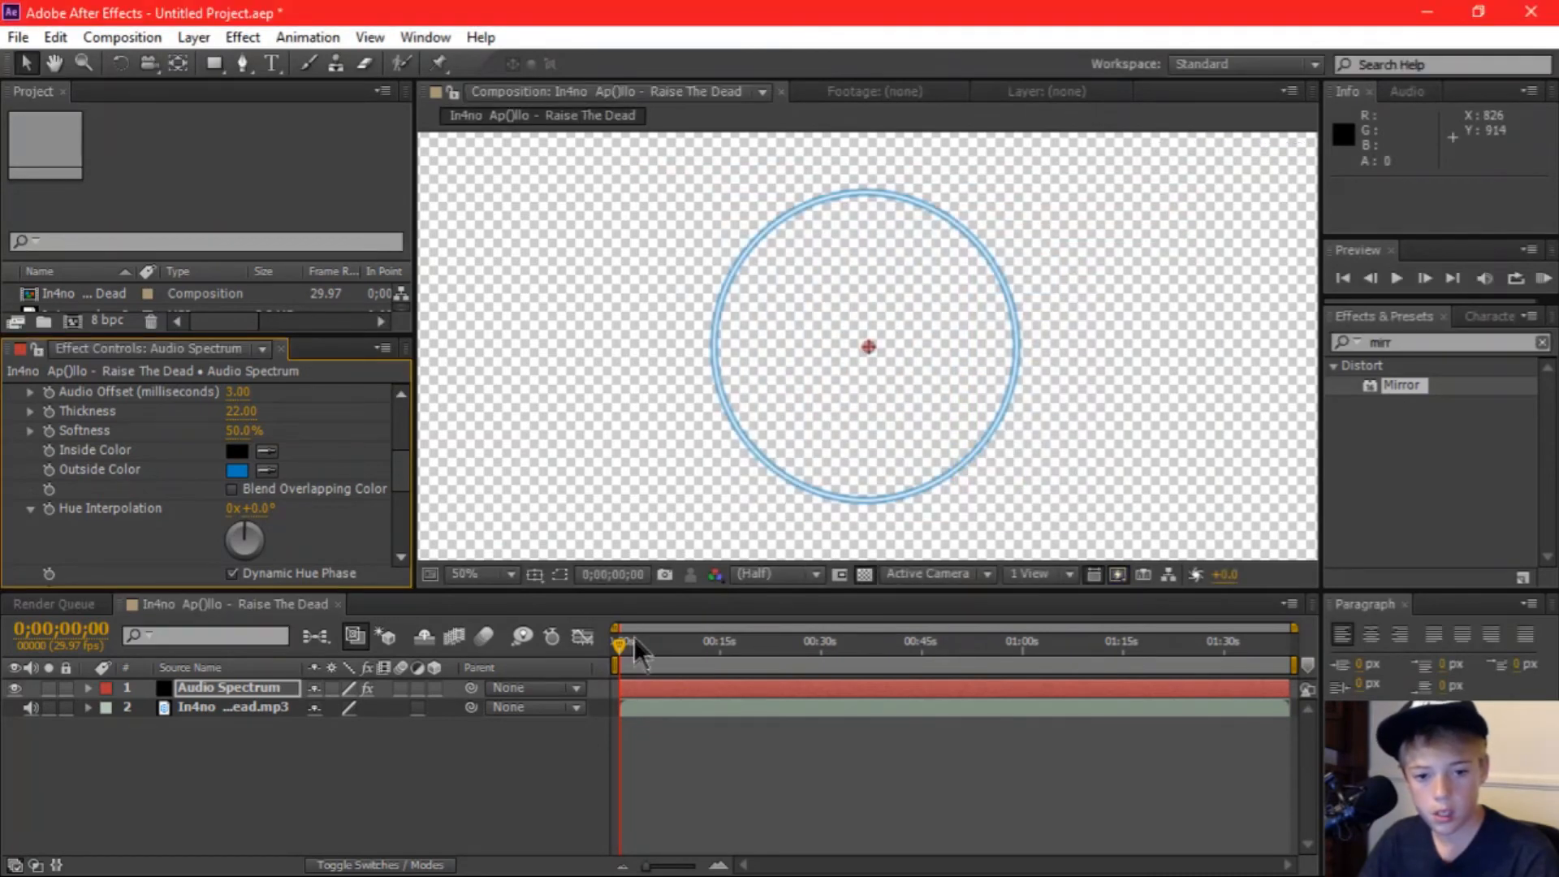
left_click_drag(630, 641, 540, 650)
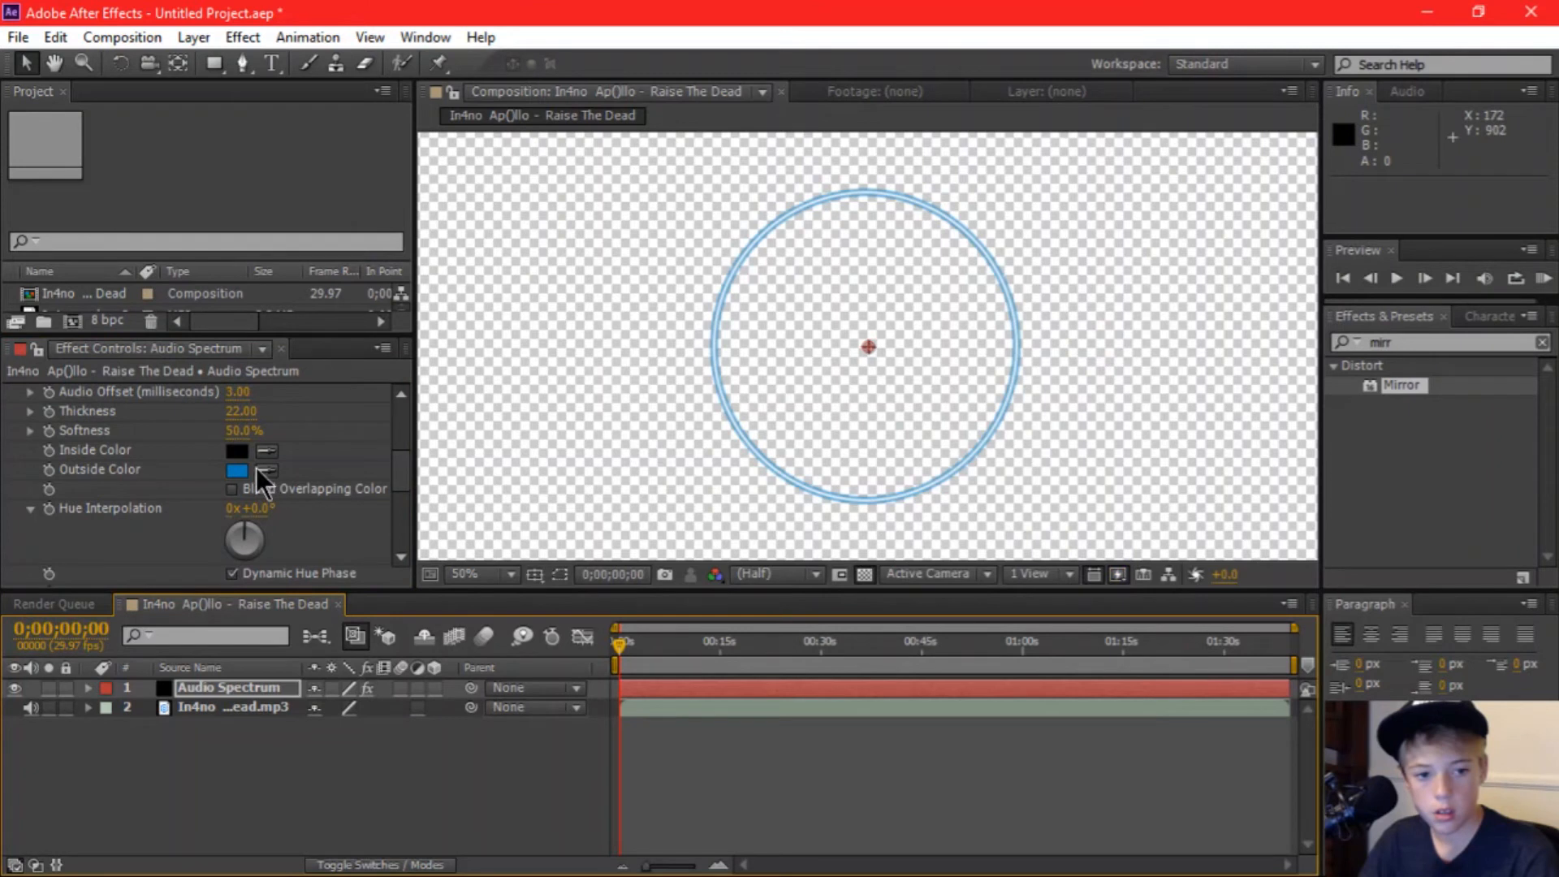
Step: Duplicate the Audio Spectrum layer by copying and pasting it in the composition
right_click(265, 684)
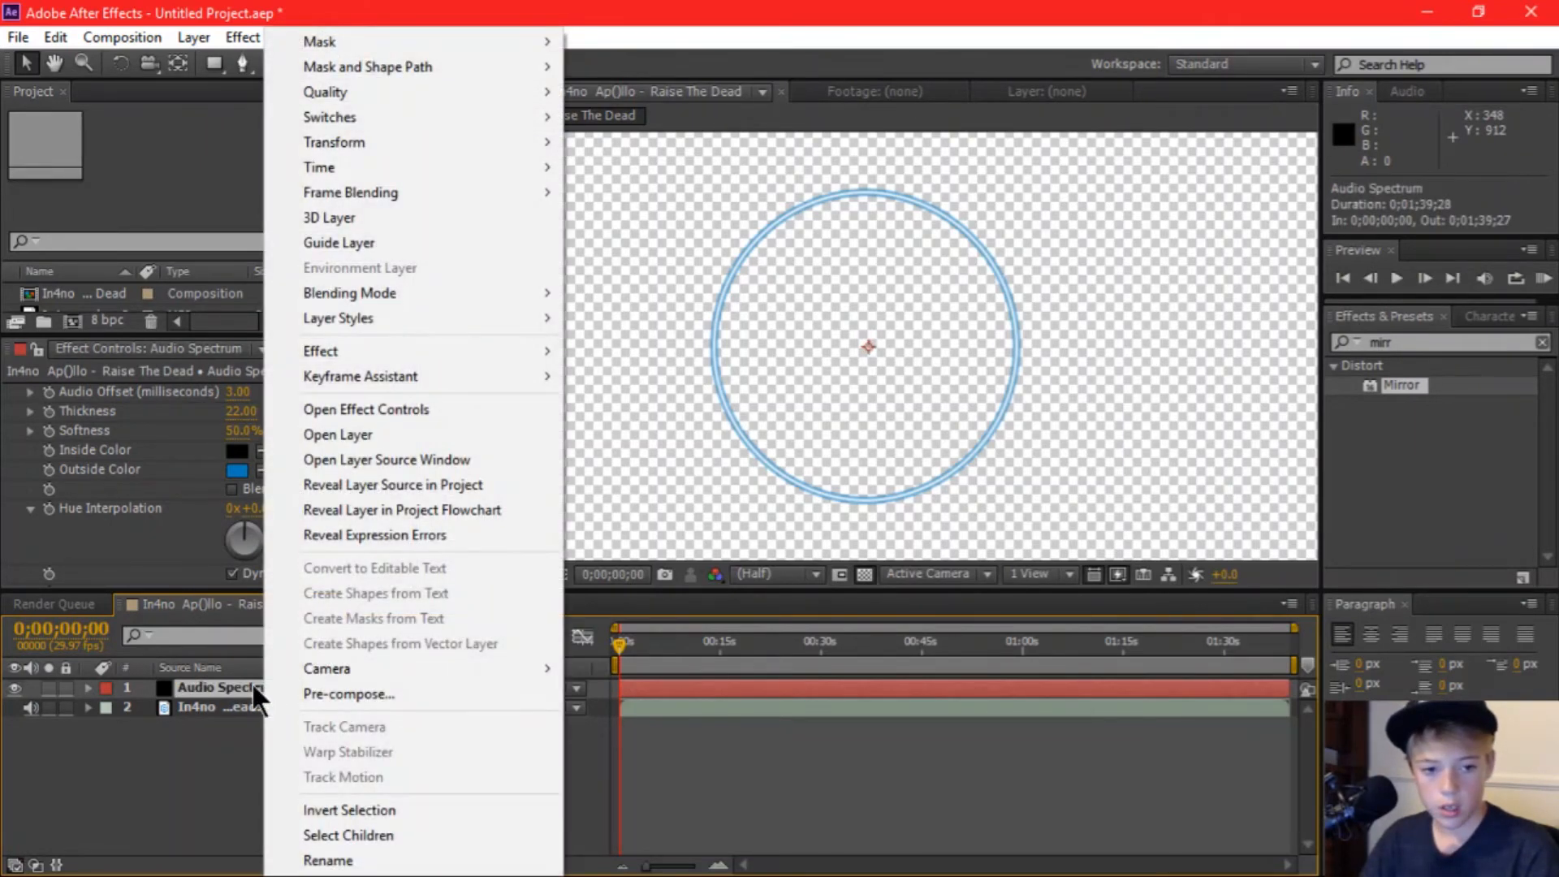
left_click(250, 688)
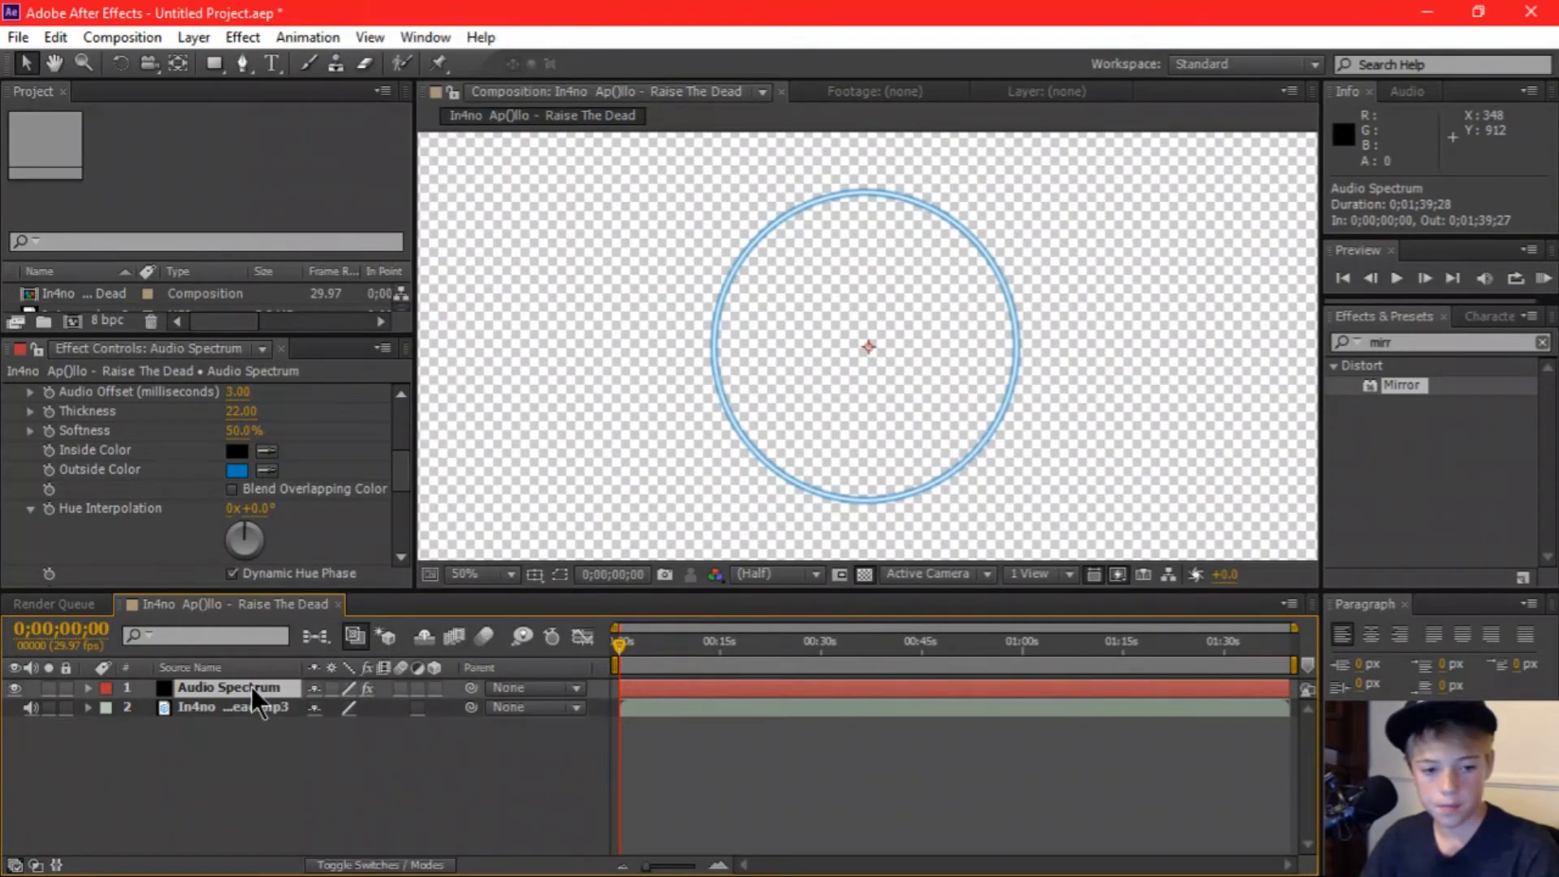
key("ctrl+c")
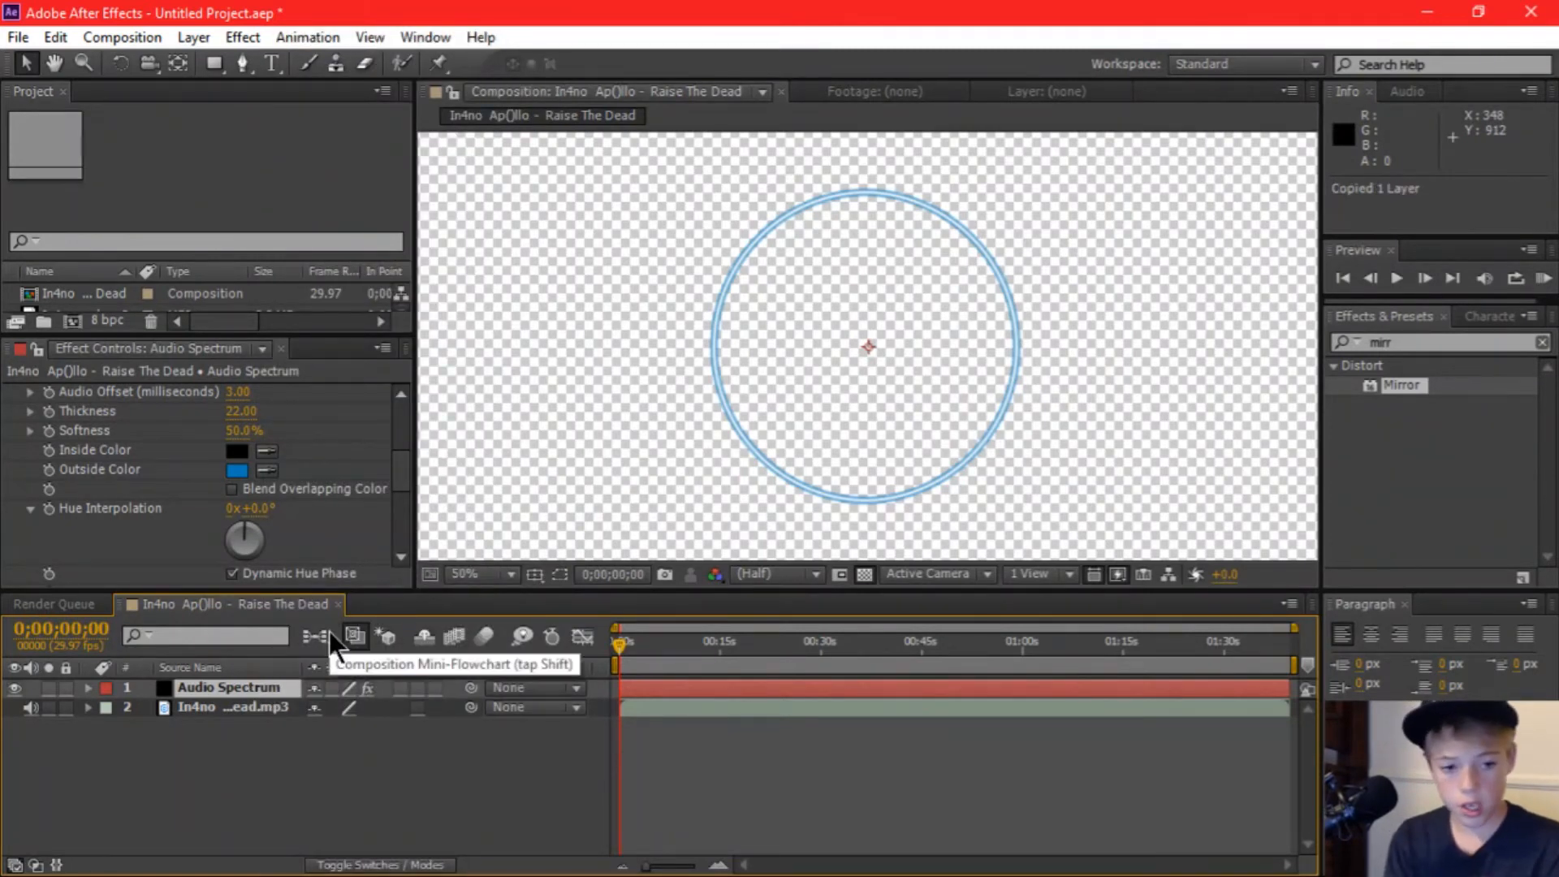
key("ctrl+v")
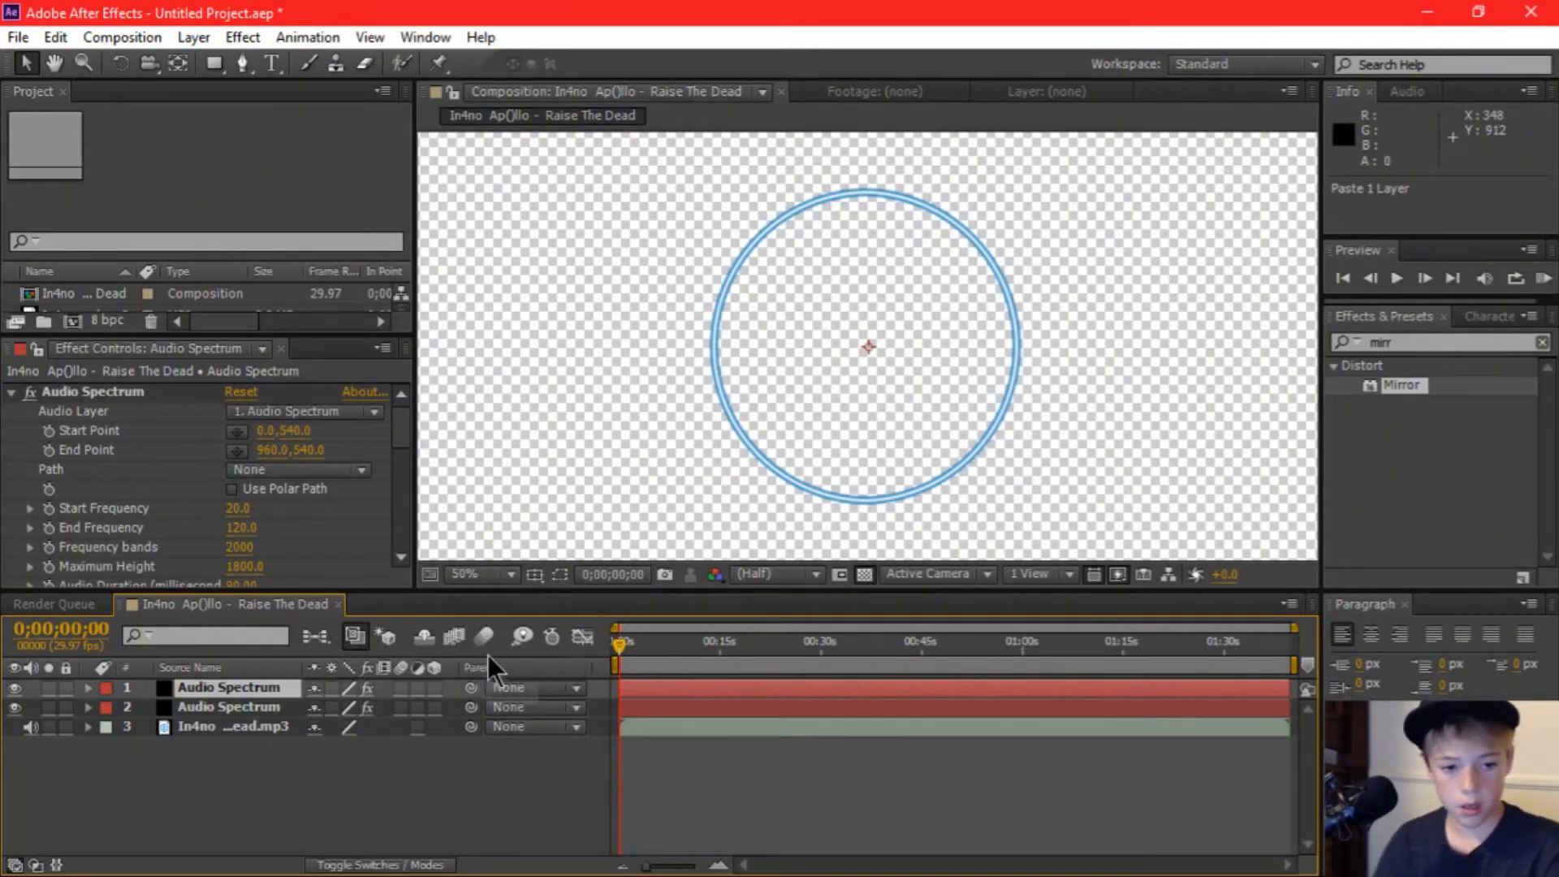
Step: Compare the two Audio Spectrum layers and set the upper copy's Audio Layer to "3. In4no Ap()llo - Raise The Dead.mp3"
left_click(225, 706)
left_click(226, 687)
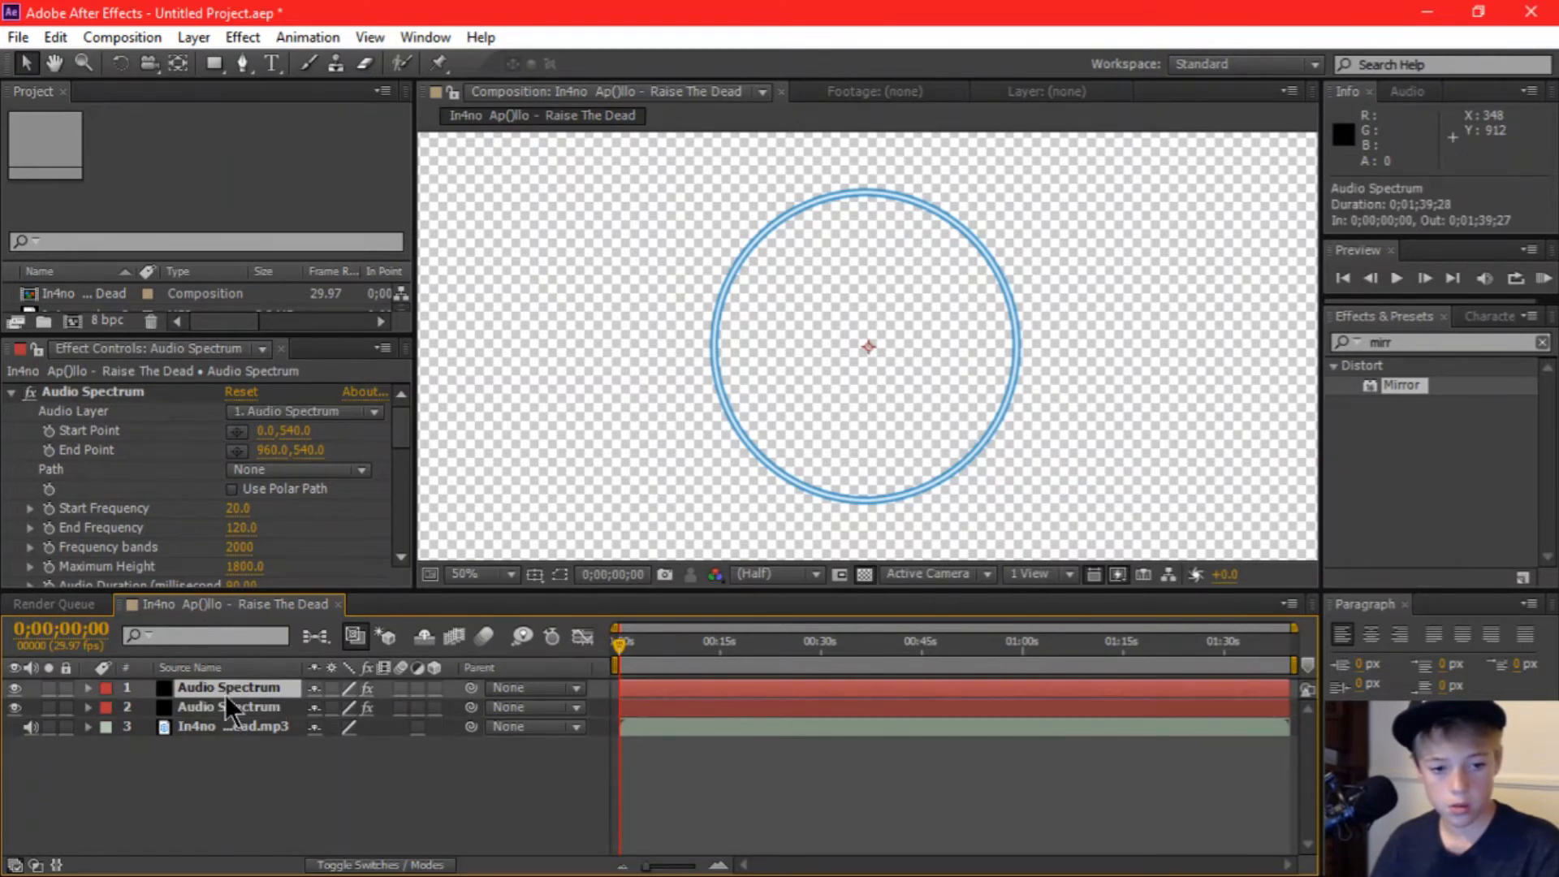
left_click(226, 700)
scroll(348, 411, "down", 4)
scroll(332, 440, "up", 4)
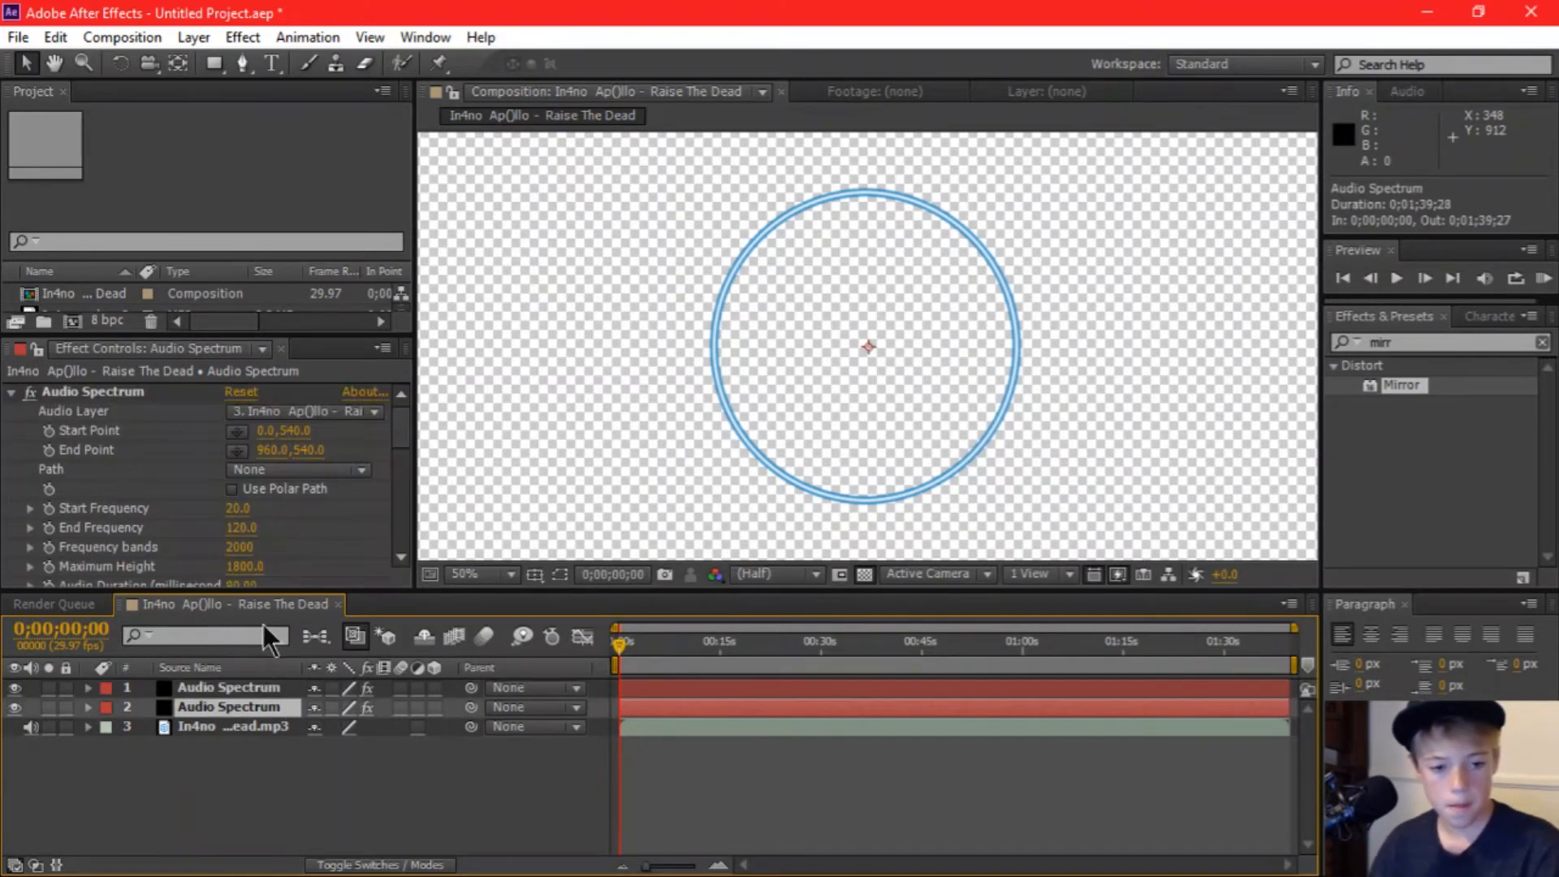
left_click(247, 687)
scroll(304, 505, "down", 5)
scroll(304, 505, "up", 5)
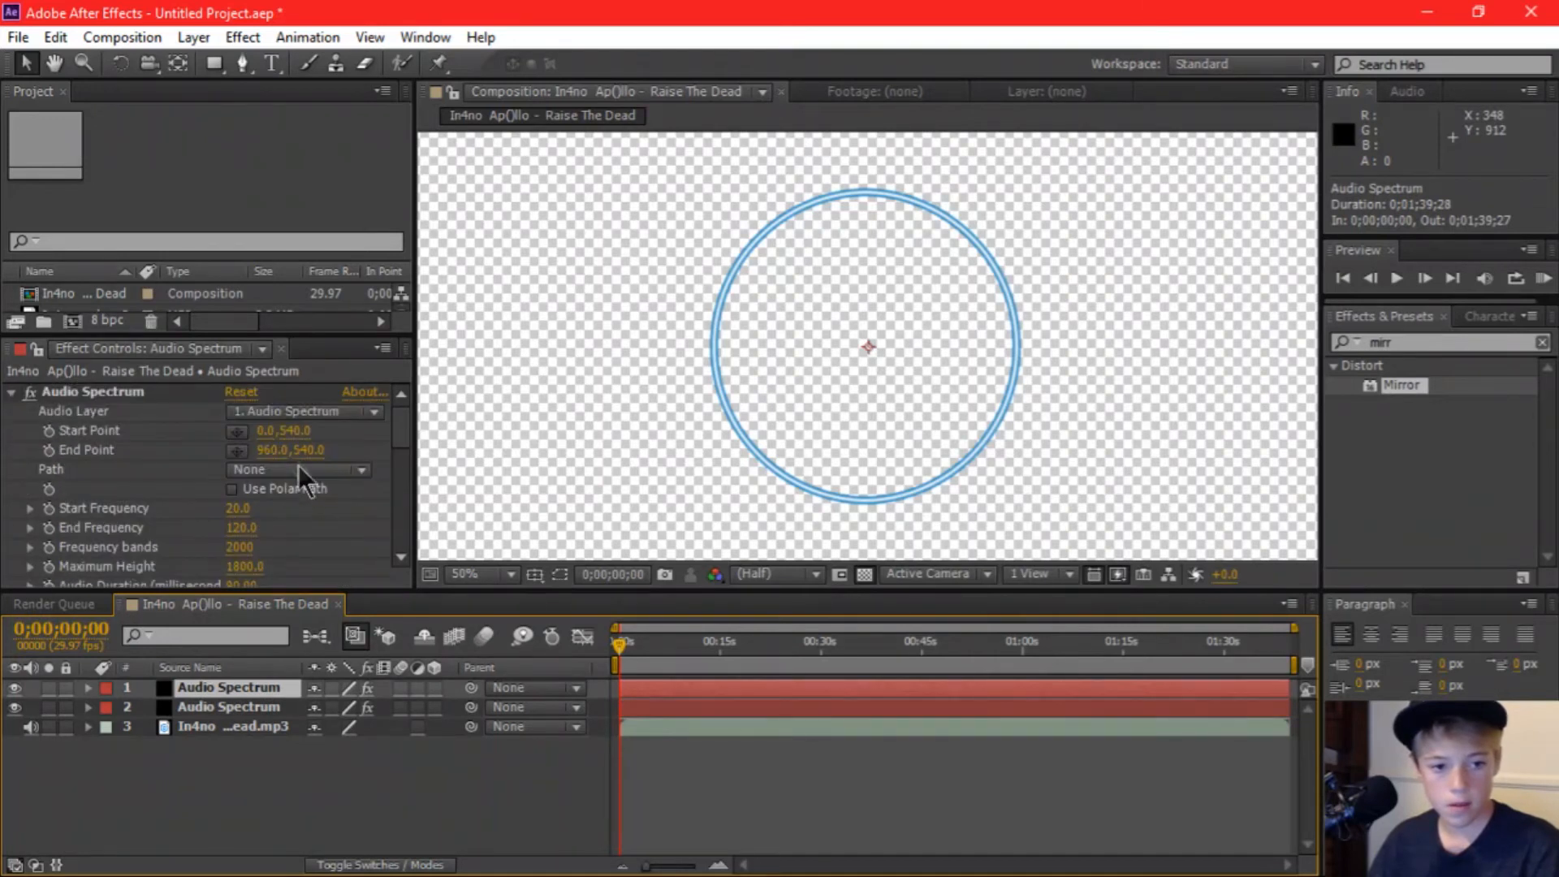
left_click(292, 410)
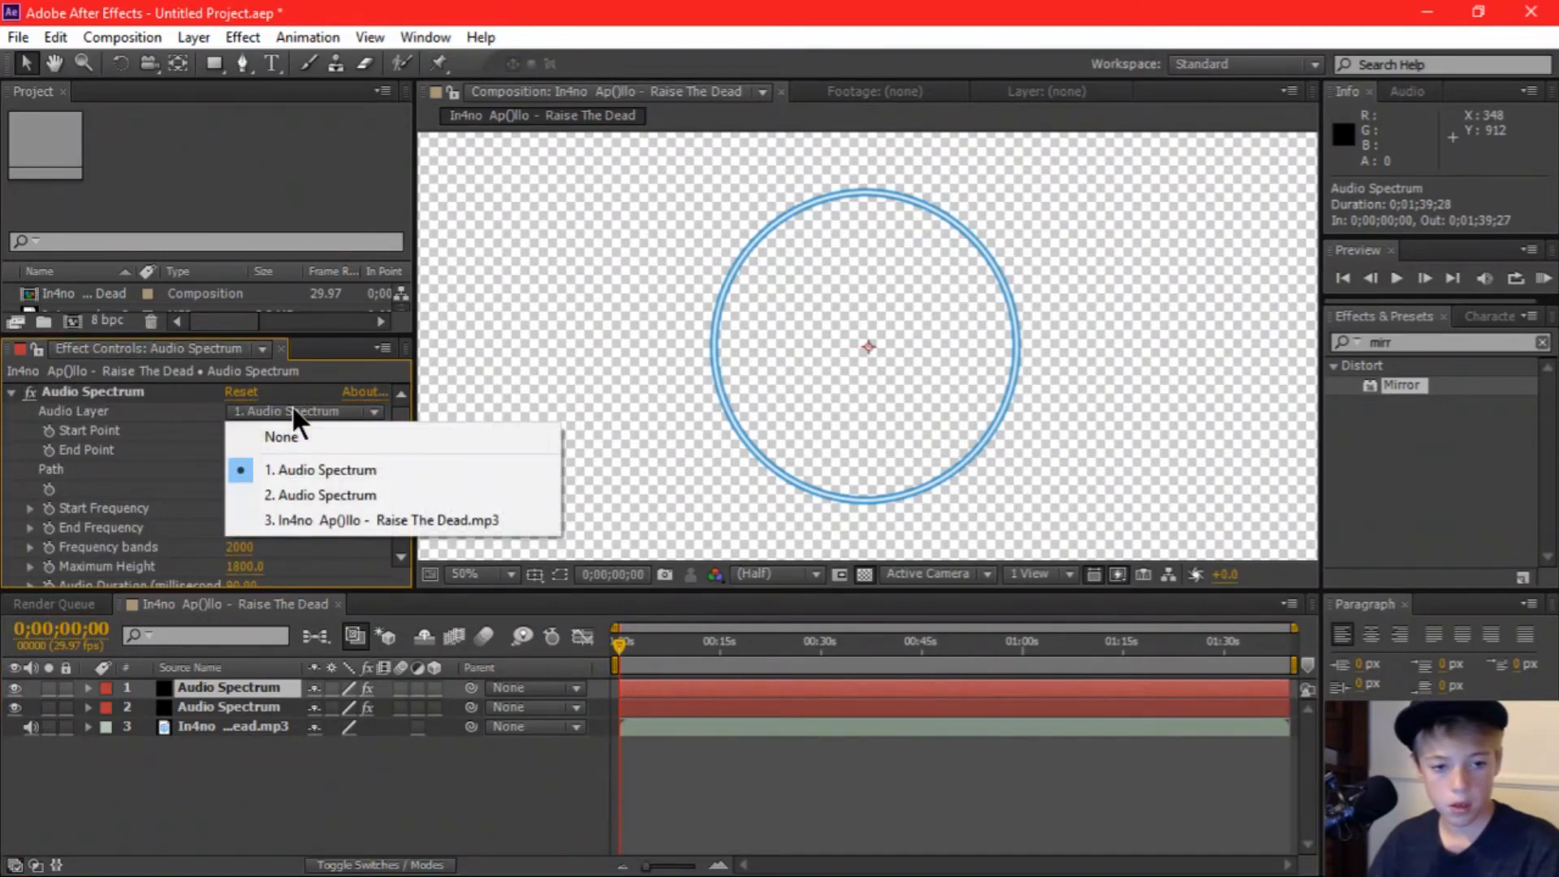
left_click(323, 524)
scroll(307, 484, "down", 2)
scroll(305, 504, "up", 2)
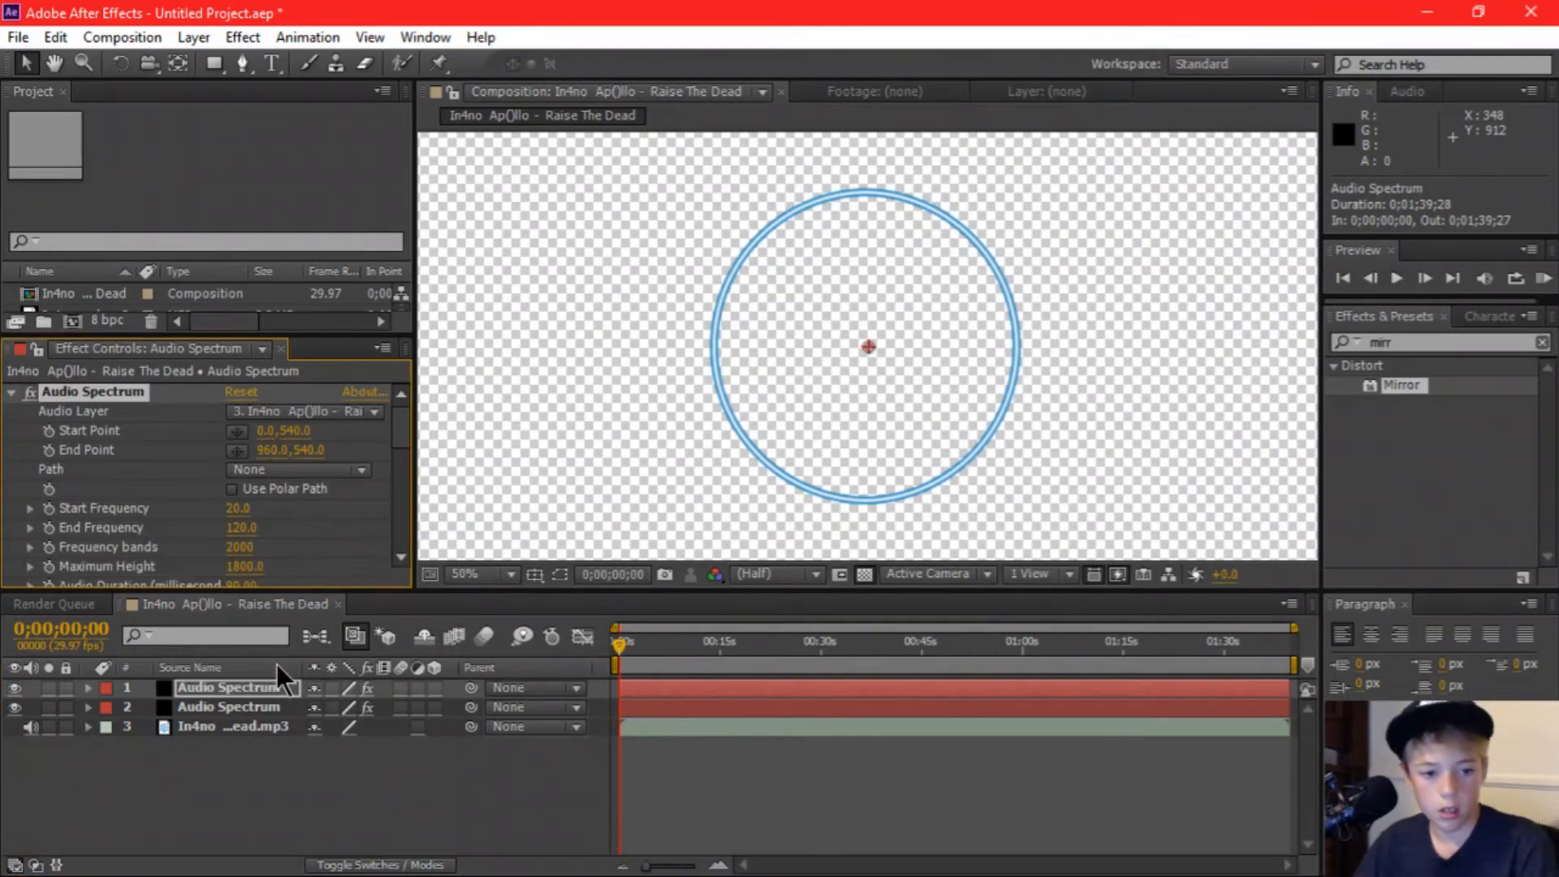
Step: On the lower Audio Spectrum layer, set the Maximum Height to 2200 and the Inside Color to cyan 00DFF3
left_click(243, 708)
scroll(268, 566, "down", 3)
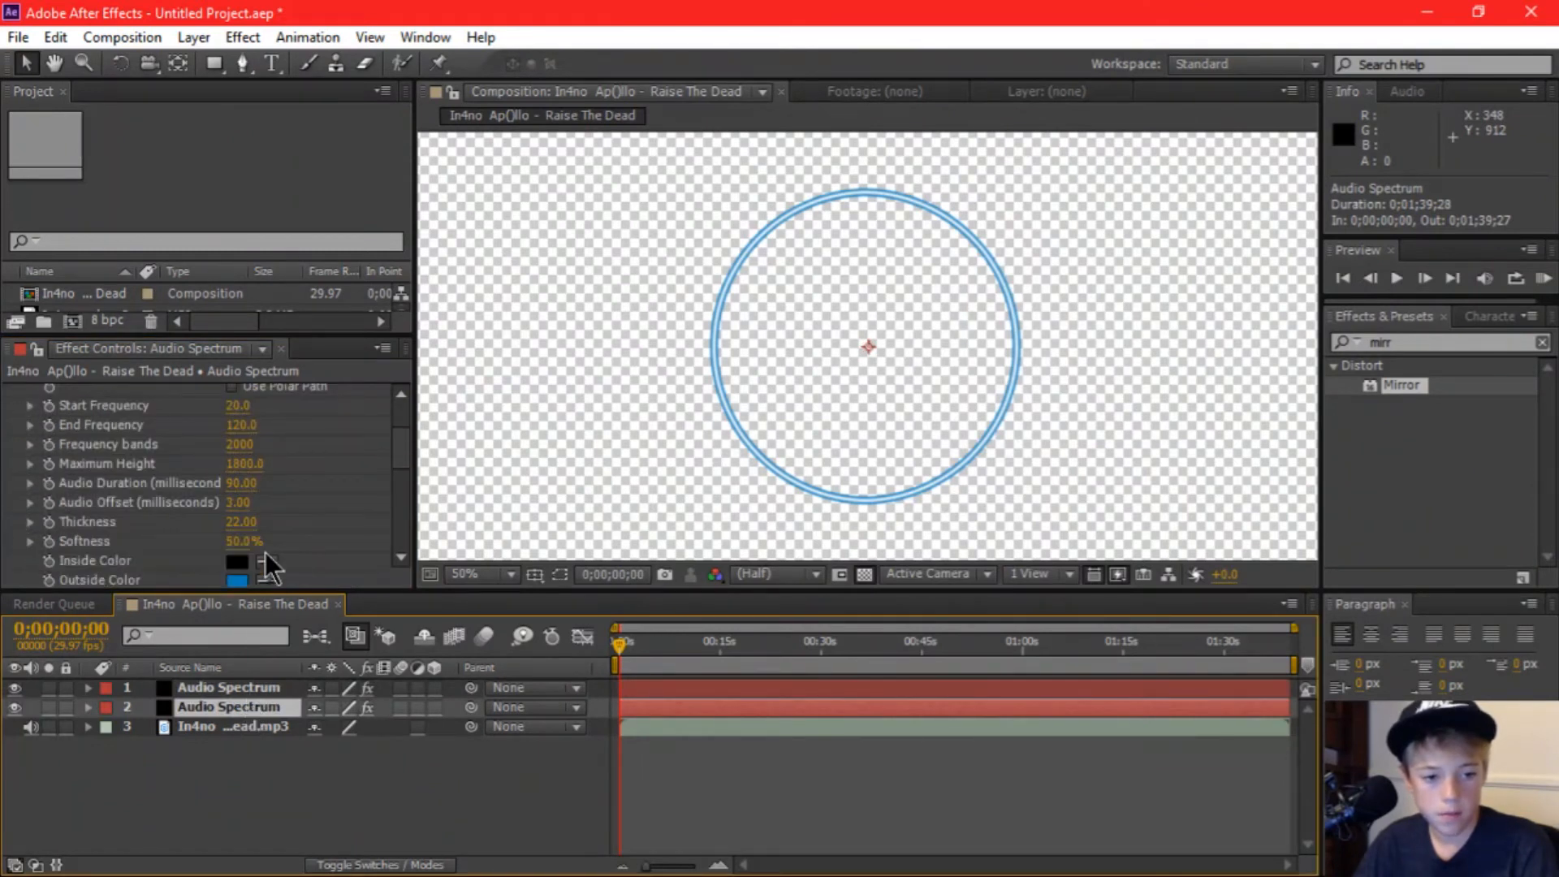
left_click(248, 463)
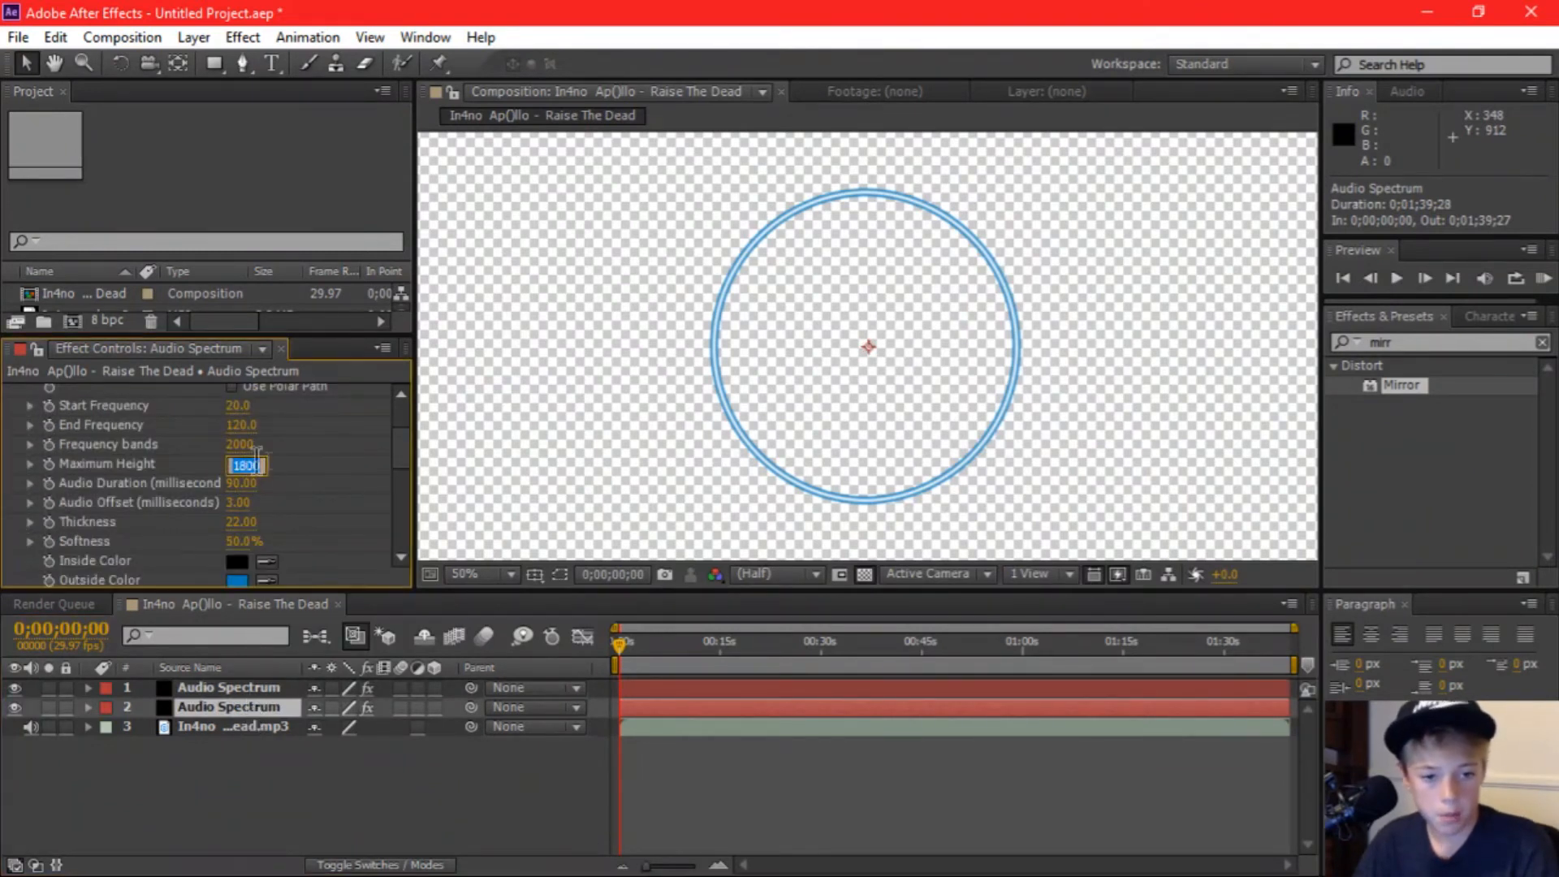
type("2200")
key("Return")
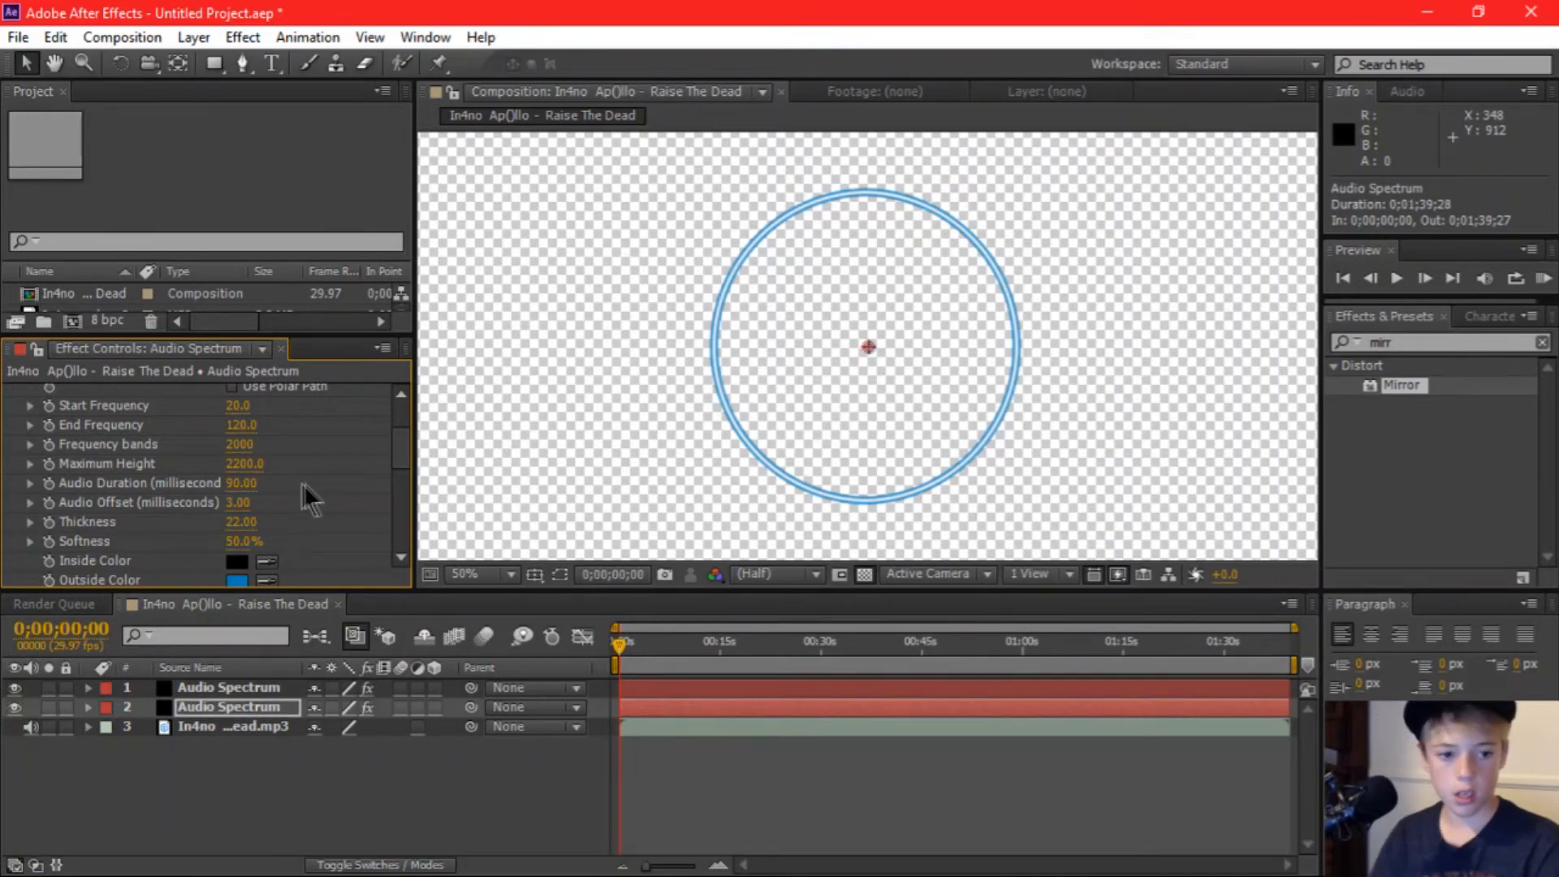
scroll(376, 443, "down", 2)
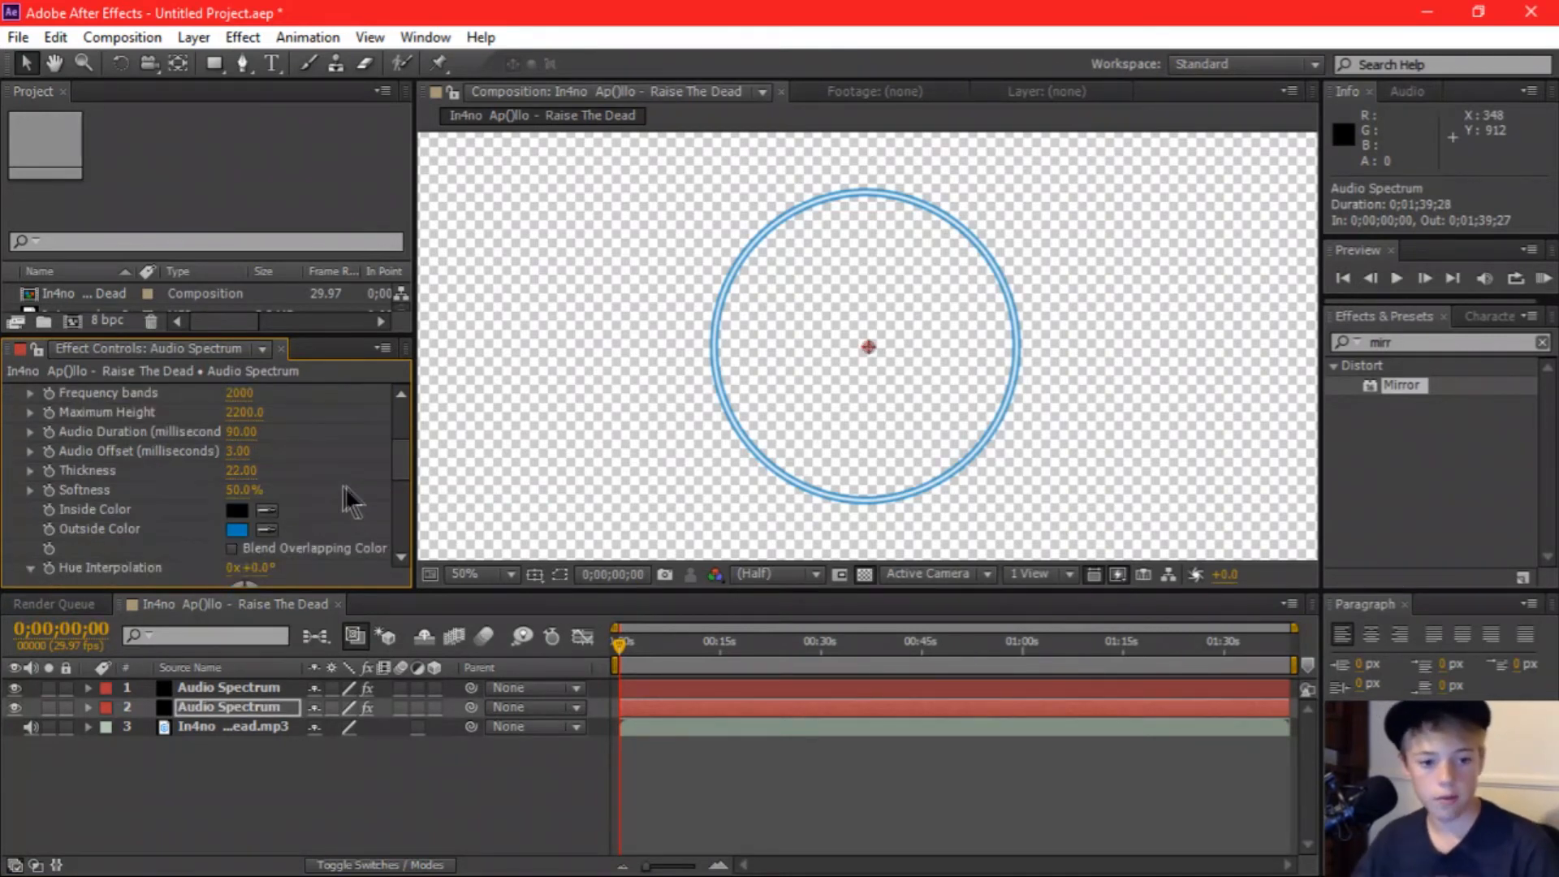
left_click(236, 510)
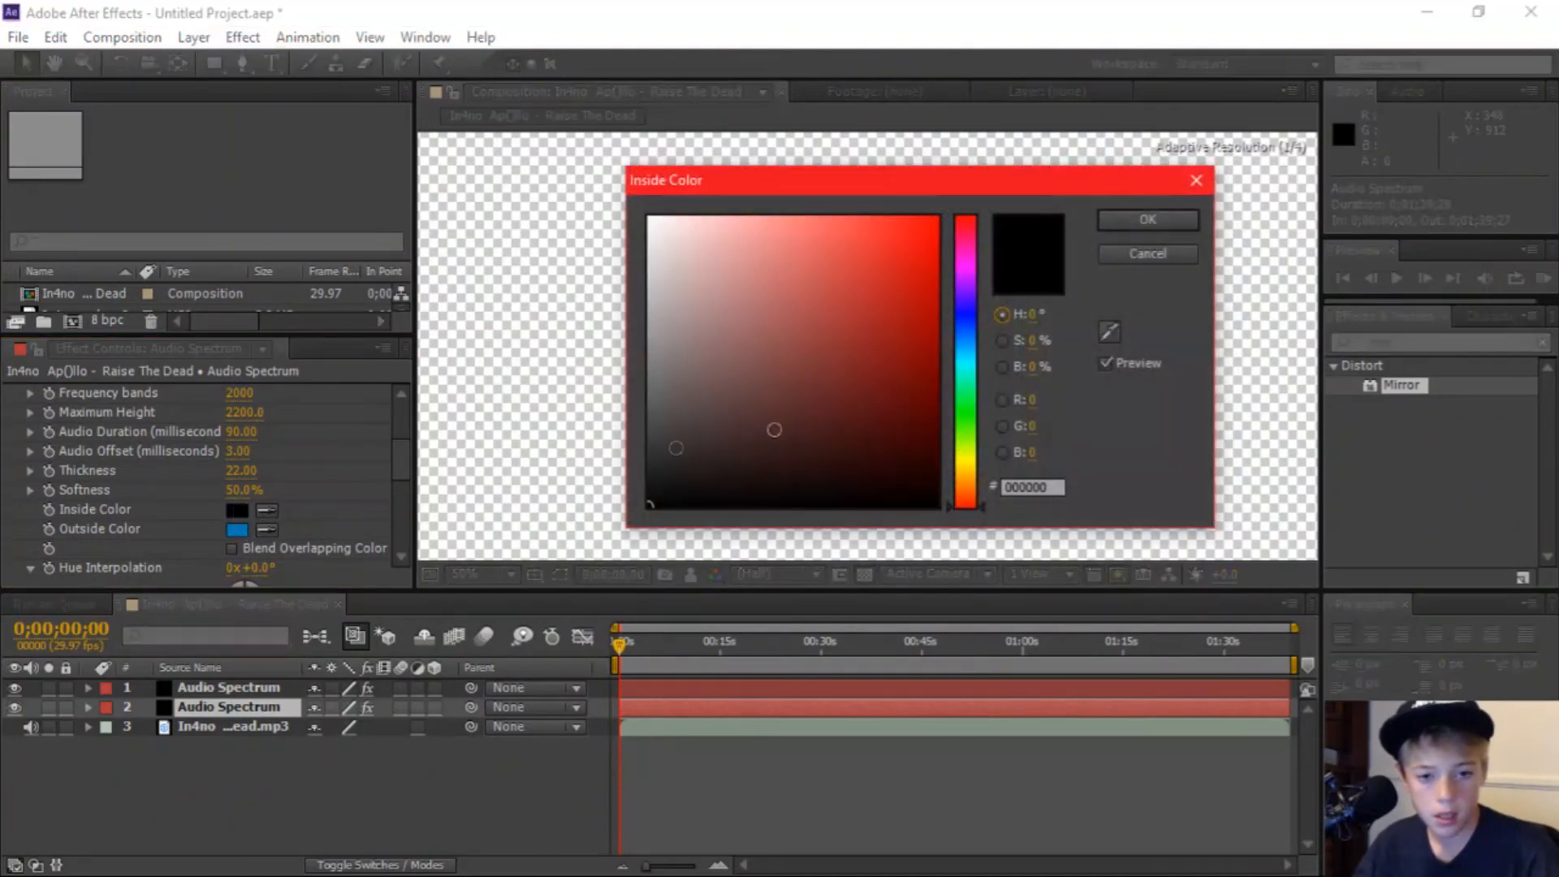
left_click_drag(966, 336, 966, 358)
left_click(926, 247)
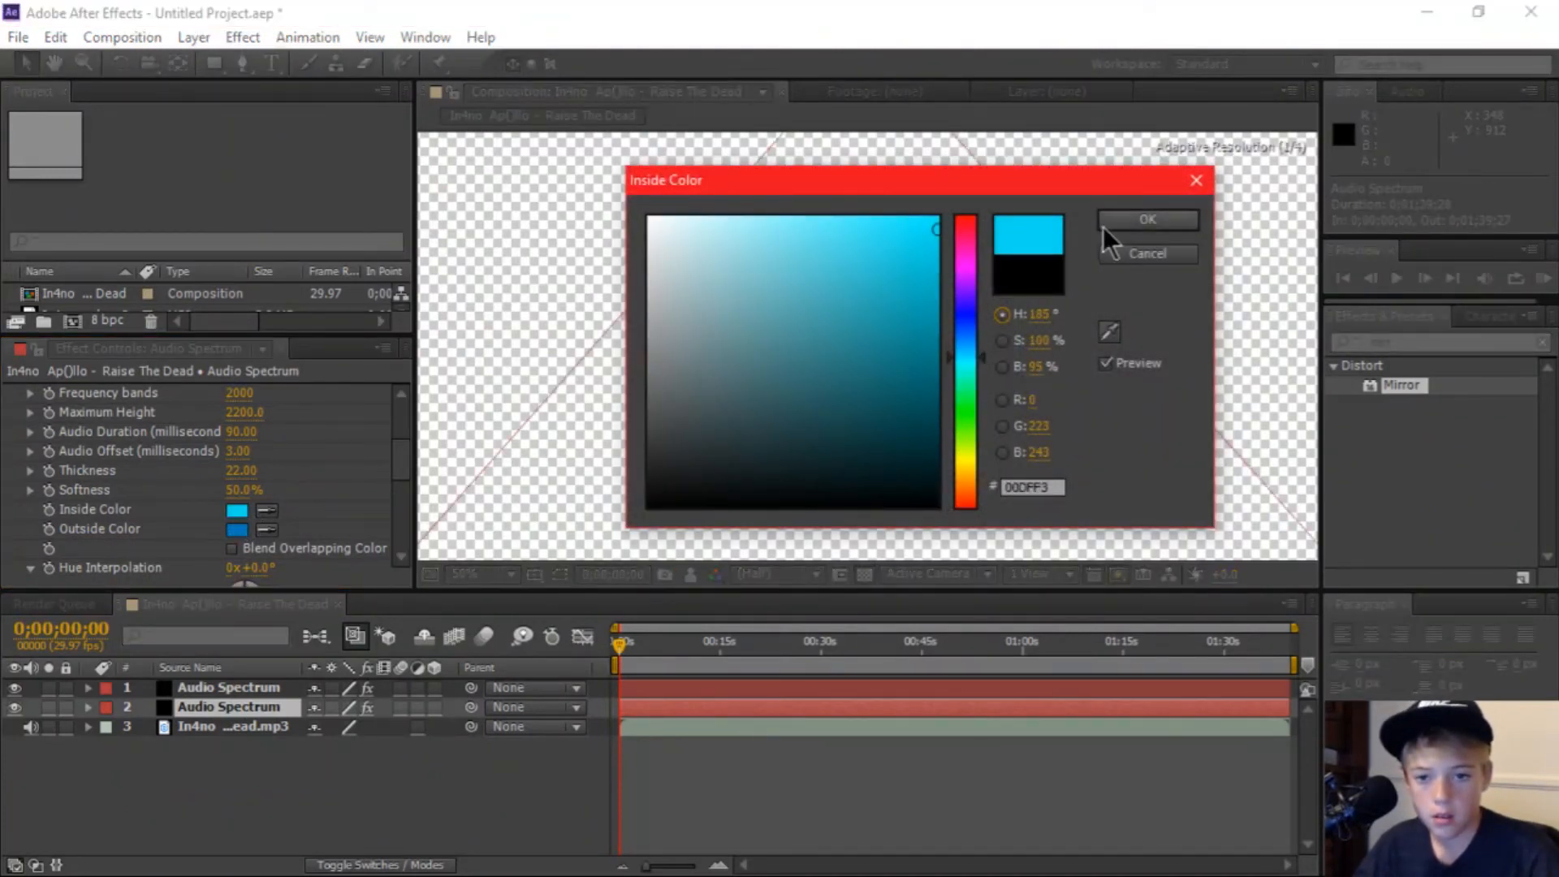
left_click(1108, 219)
Step: Preview the spectrum at about 19 seconds, set the lower layer's Maximum Height to 2500, and recheck it up to about 32 seconds
left_click_drag(612, 645, 746, 632)
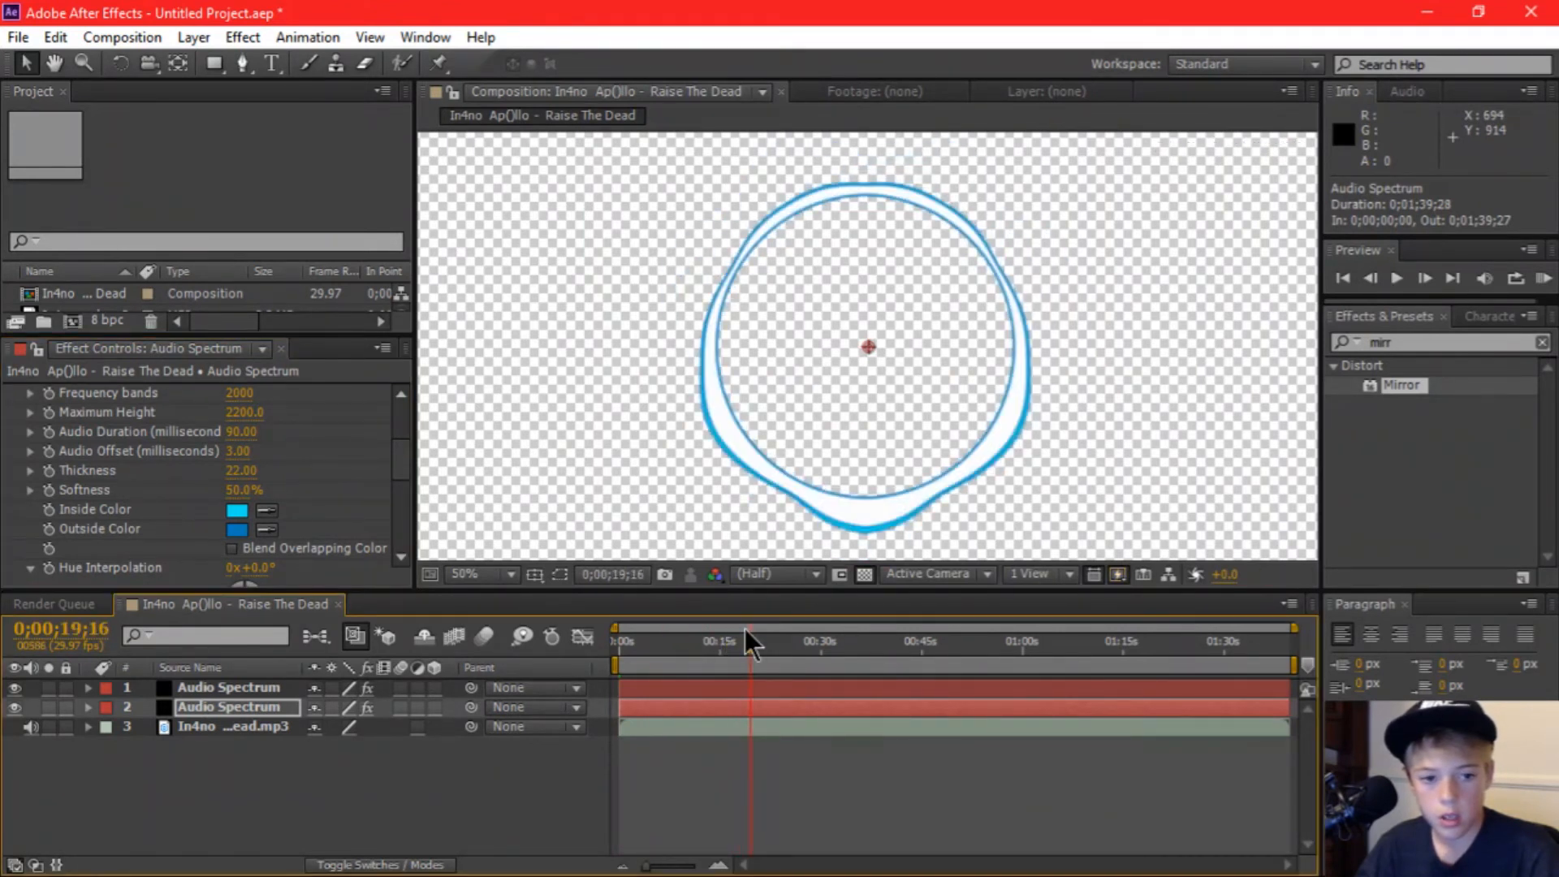
scroll(286, 506, "up", 3)
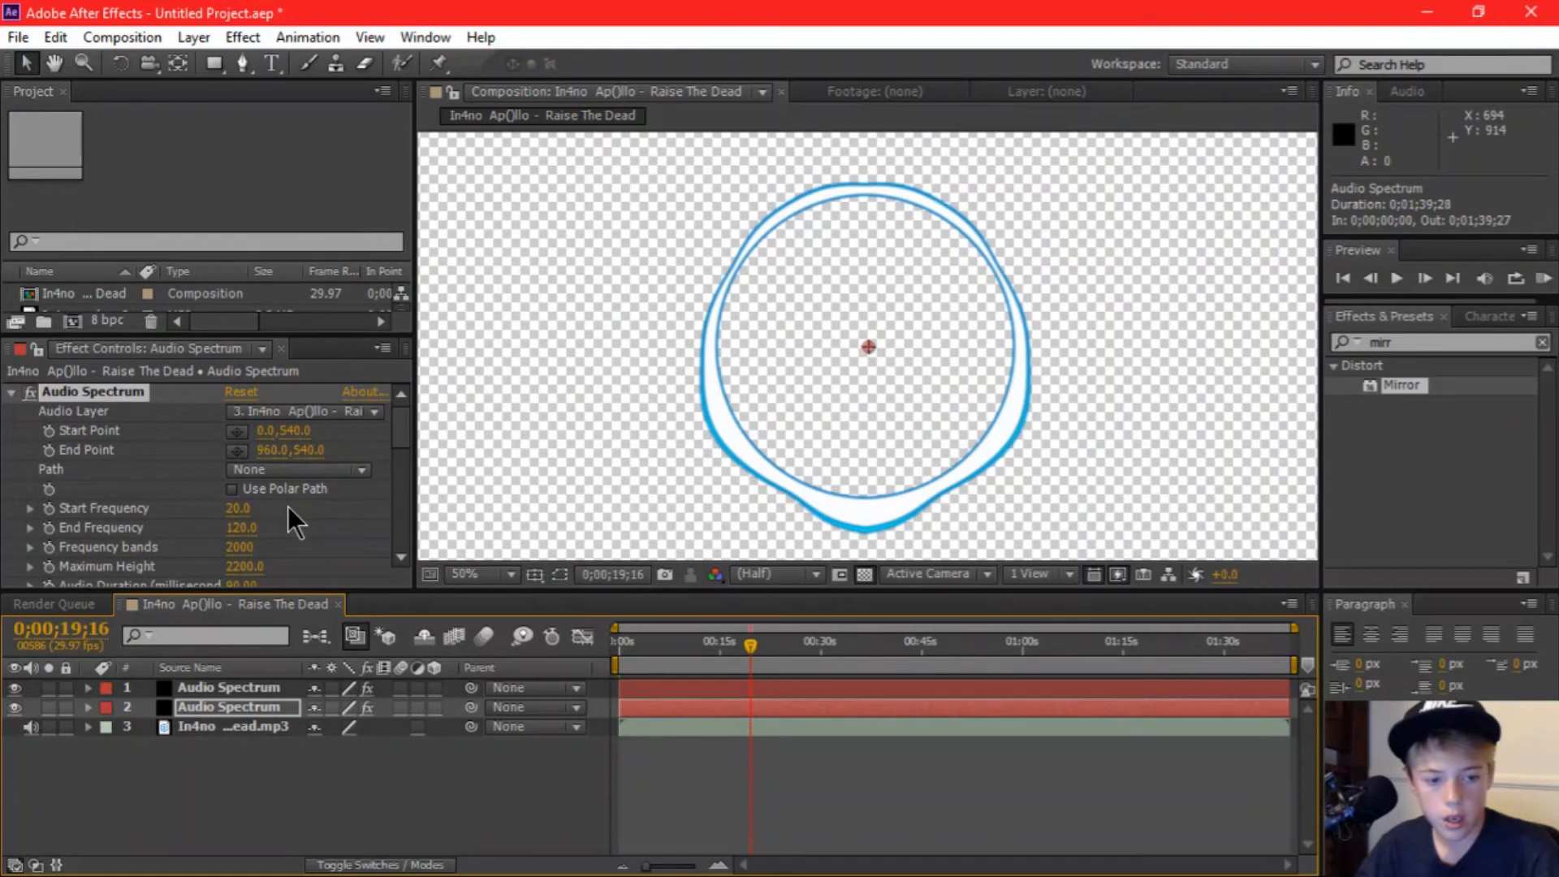
scroll(288, 505, "down", 1)
left_click(247, 515)
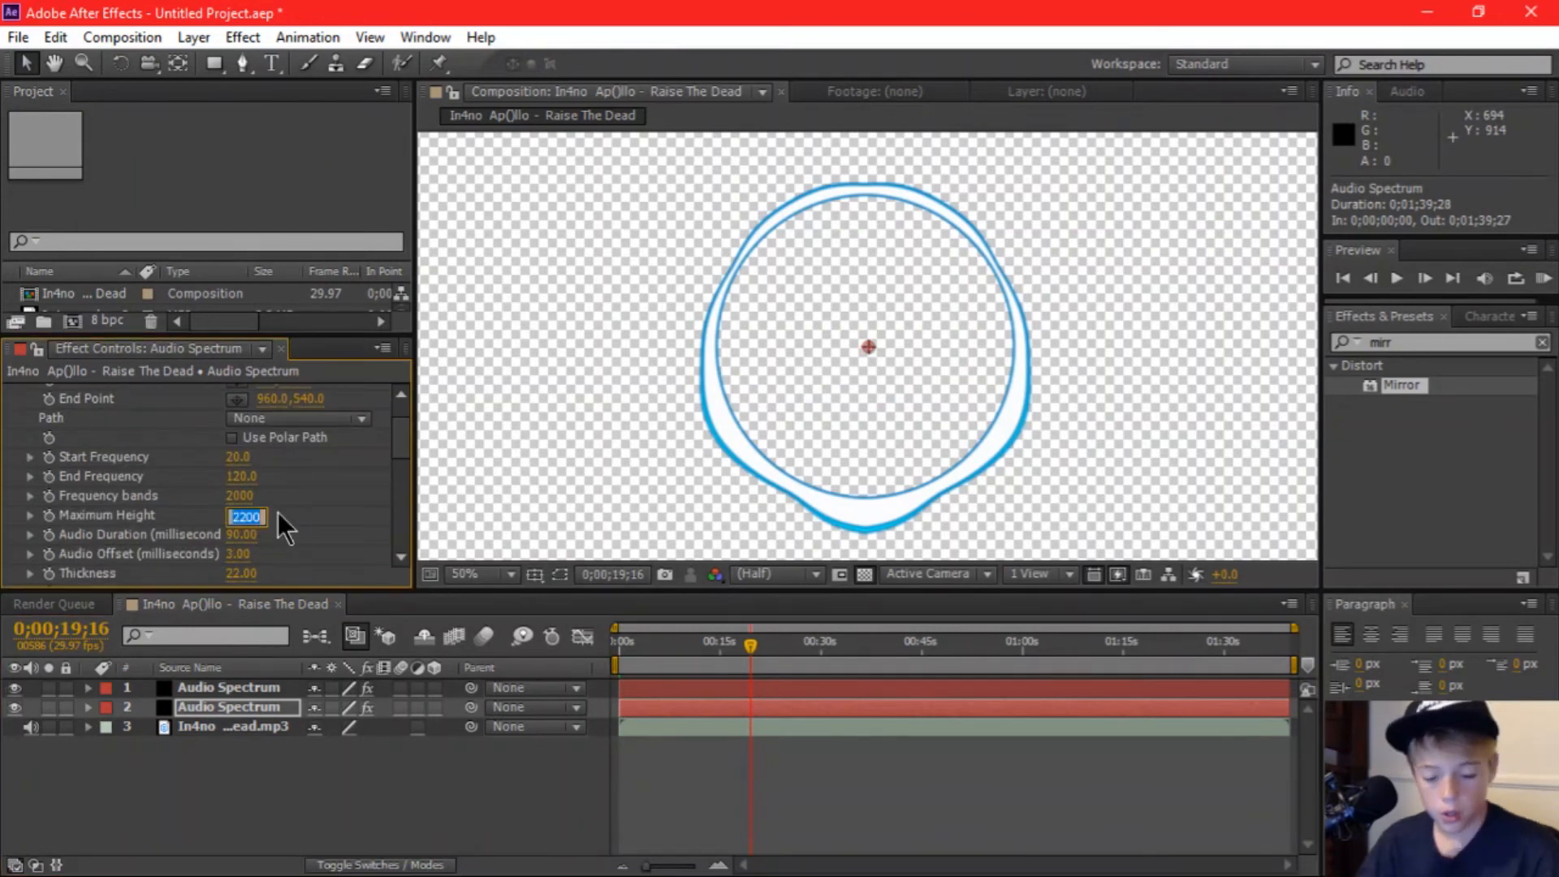
type("2500")
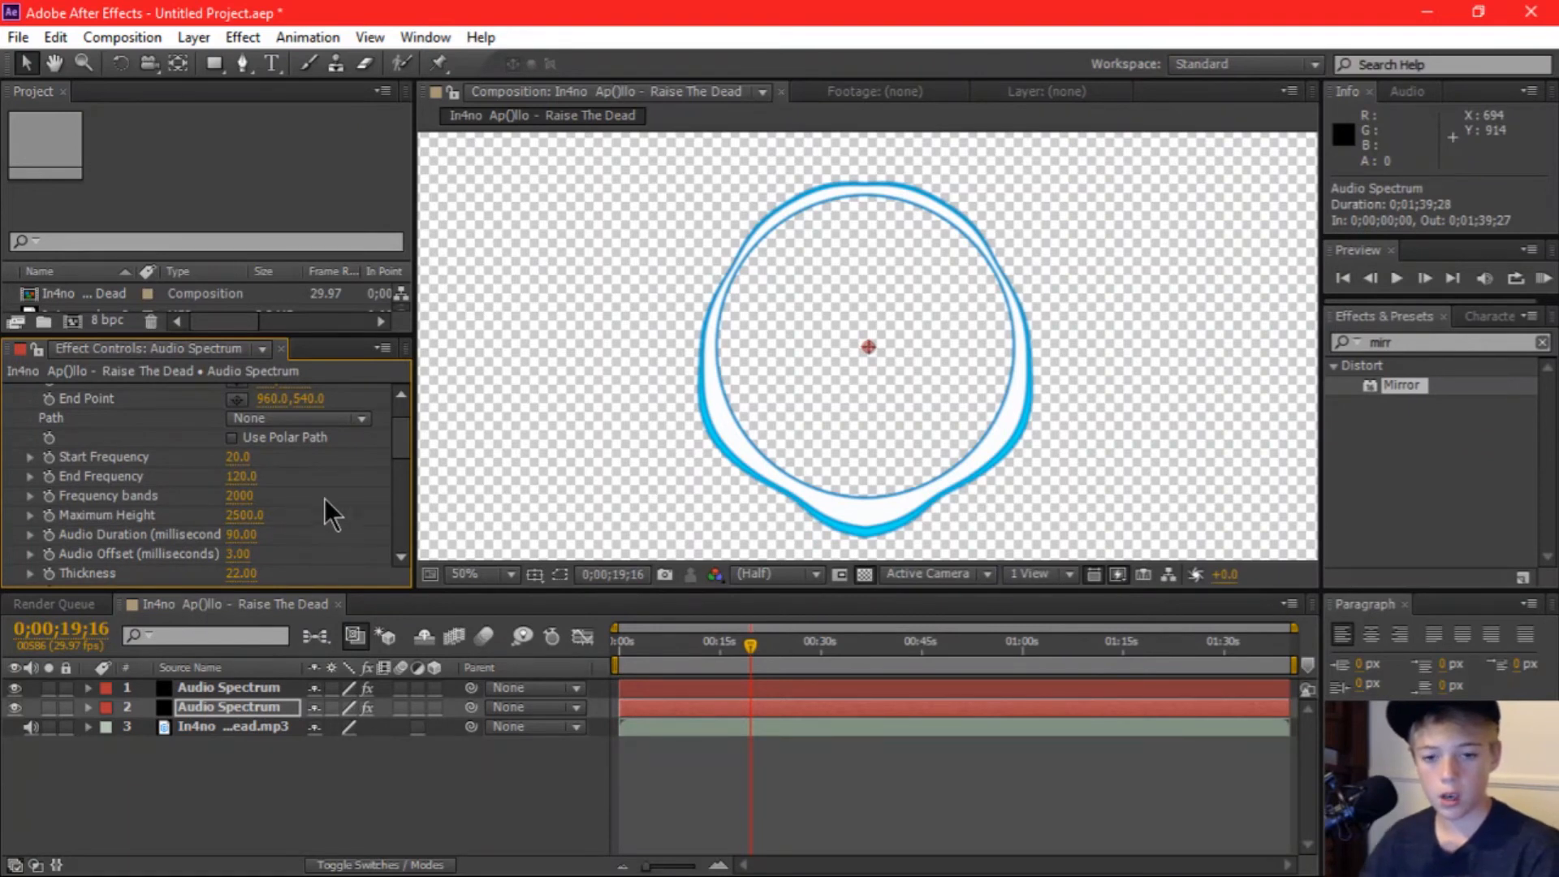
left_click_drag(753, 643, 807, 646)
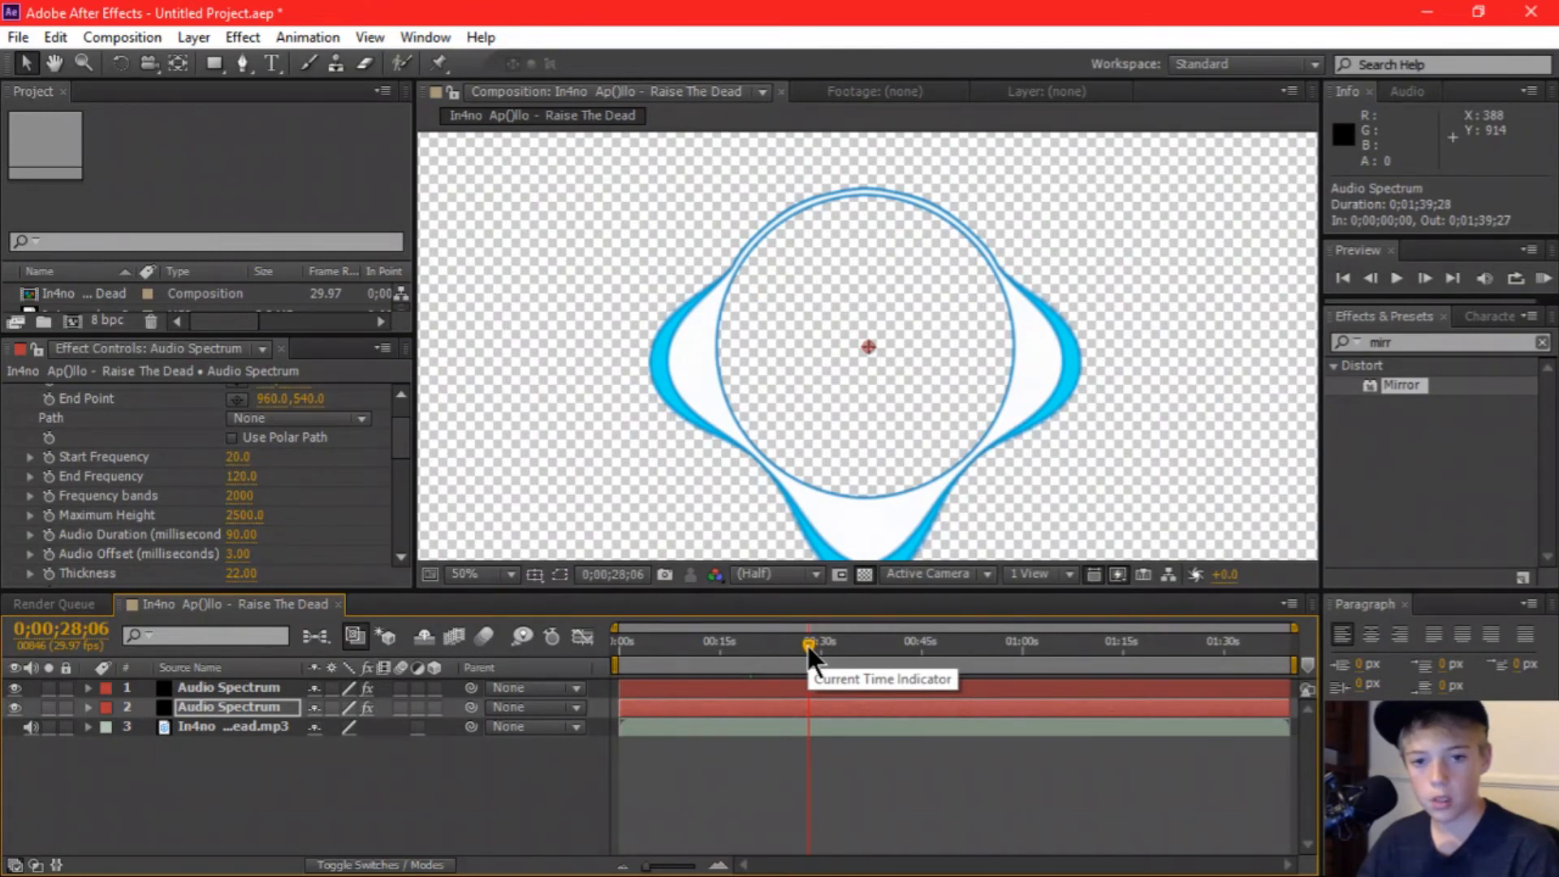
left_click_drag(807, 645, 832, 646)
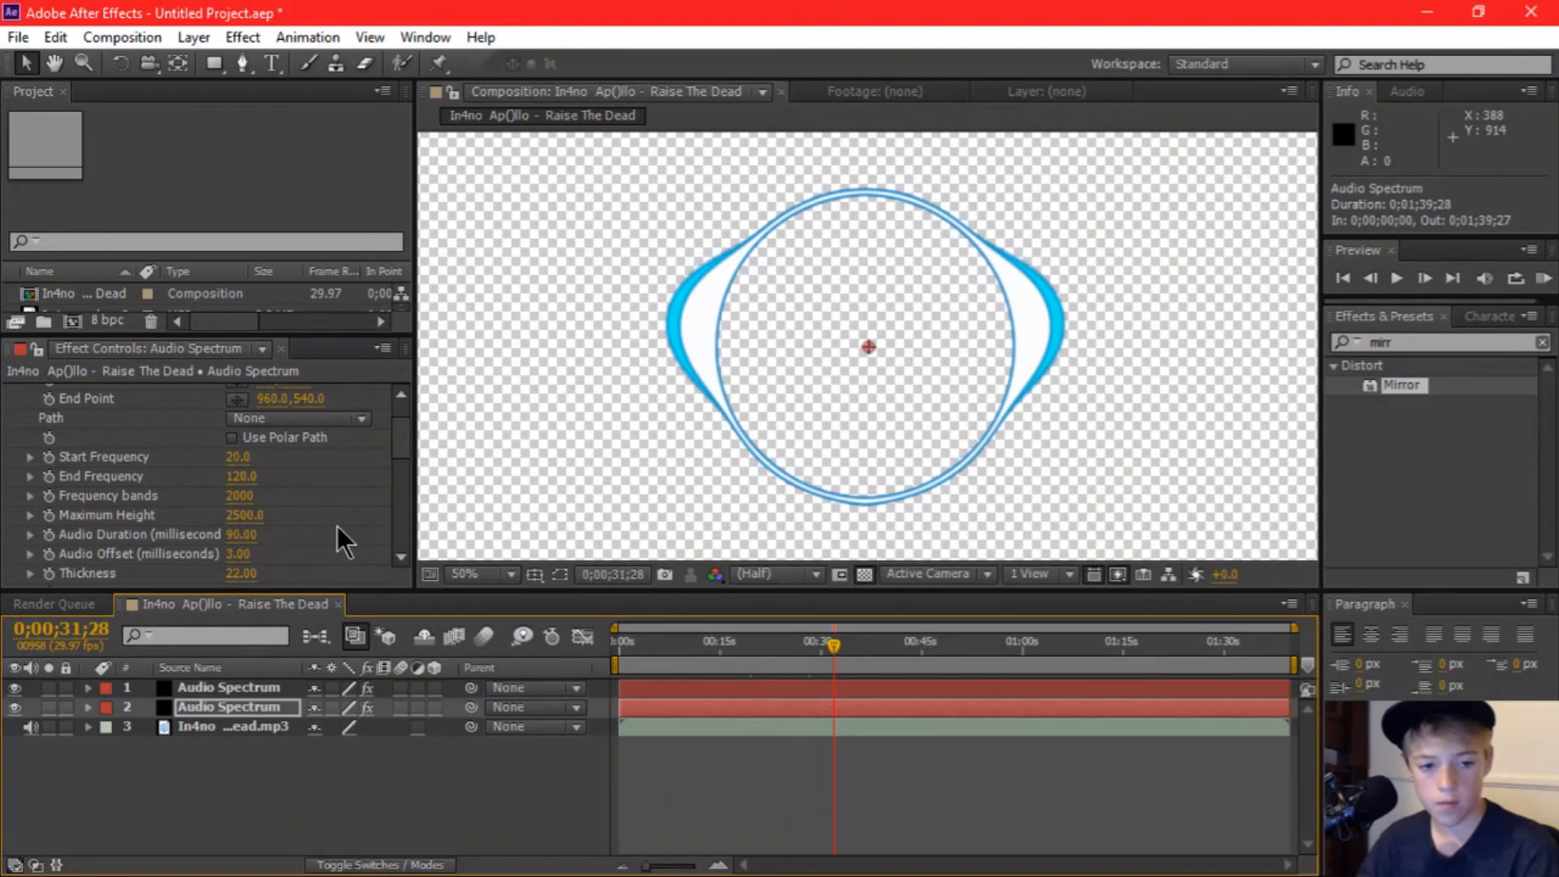
Step: Set the lower Audio Spectrum layer's Frequency bands to 1500 and select the upper Audio Spectrum layer
left_click(234, 496)
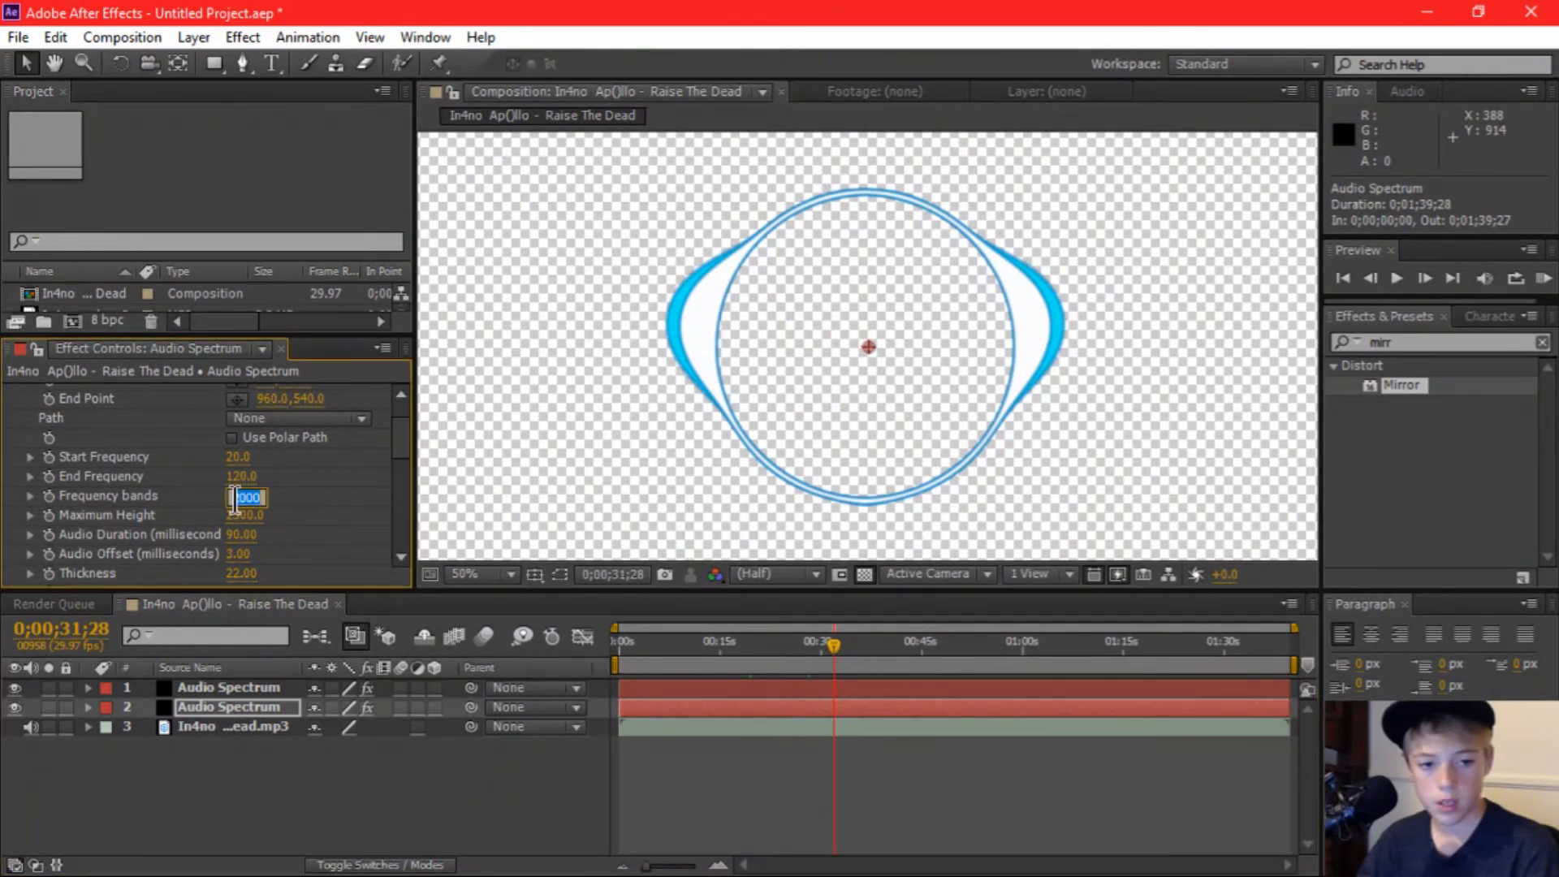
type("1500")
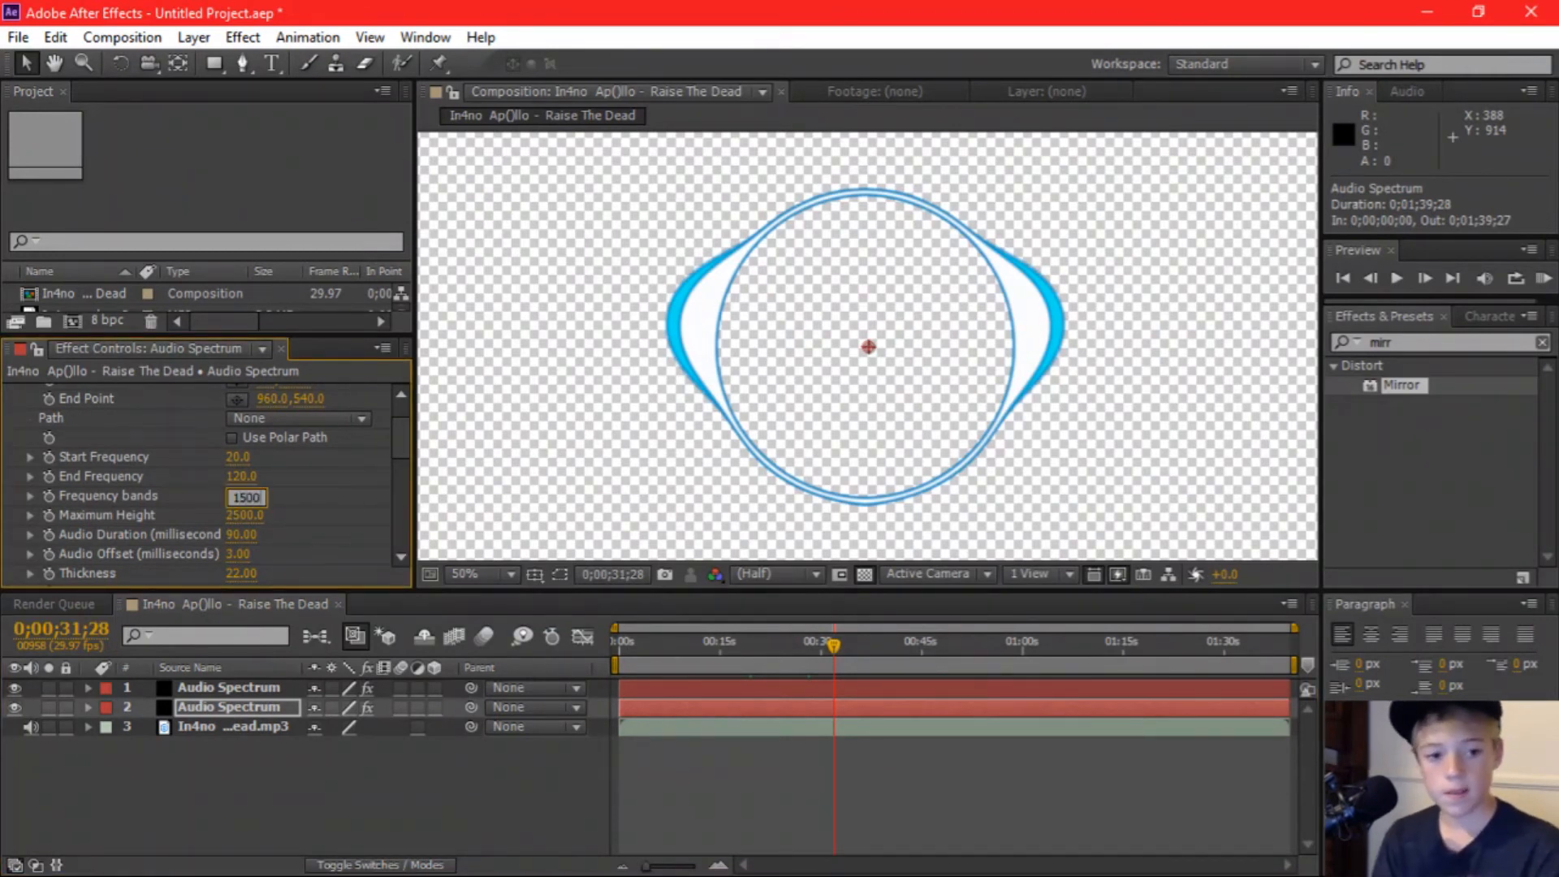
key("Return")
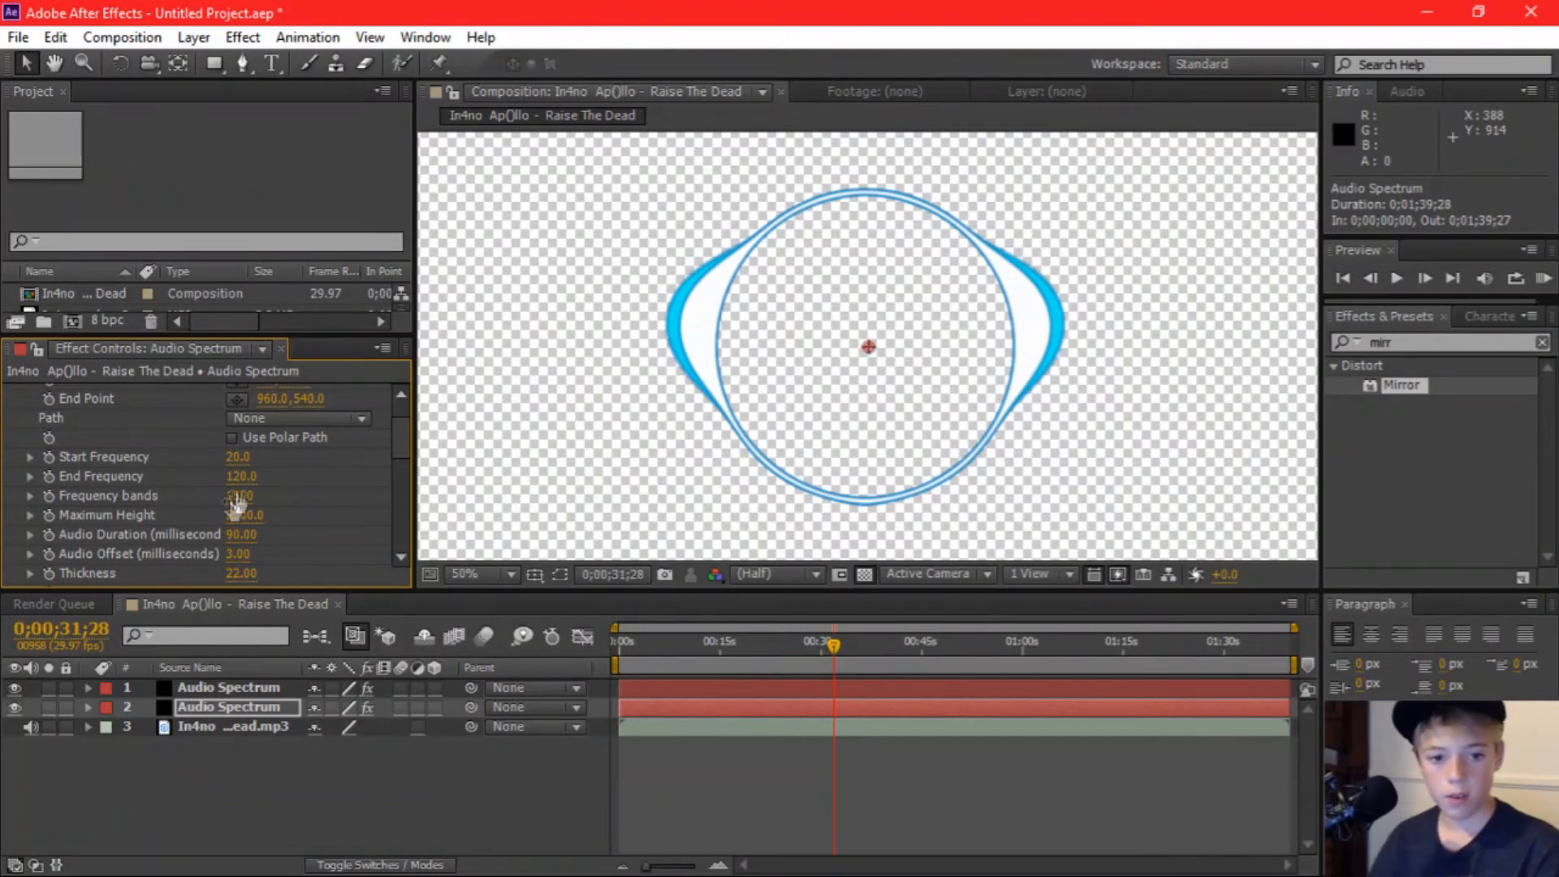
left_click(258, 687)
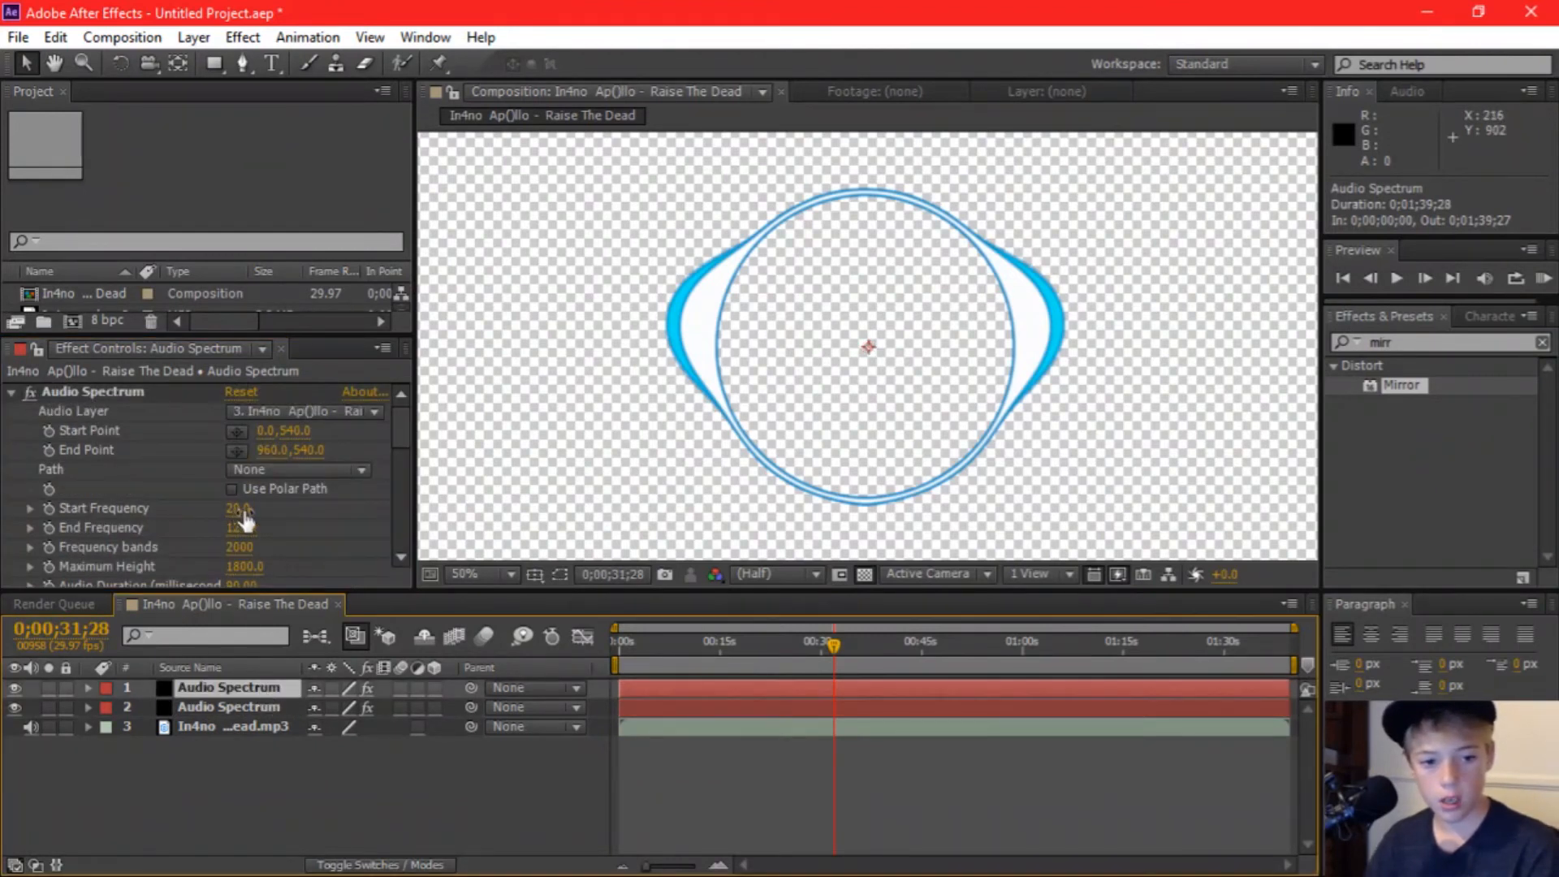
Step: Set the upper Audio Spectrum layer's Frequency bands to 1500 and return the playhead to the start of the composition
left_click(243, 546)
type("1500")
key("Return")
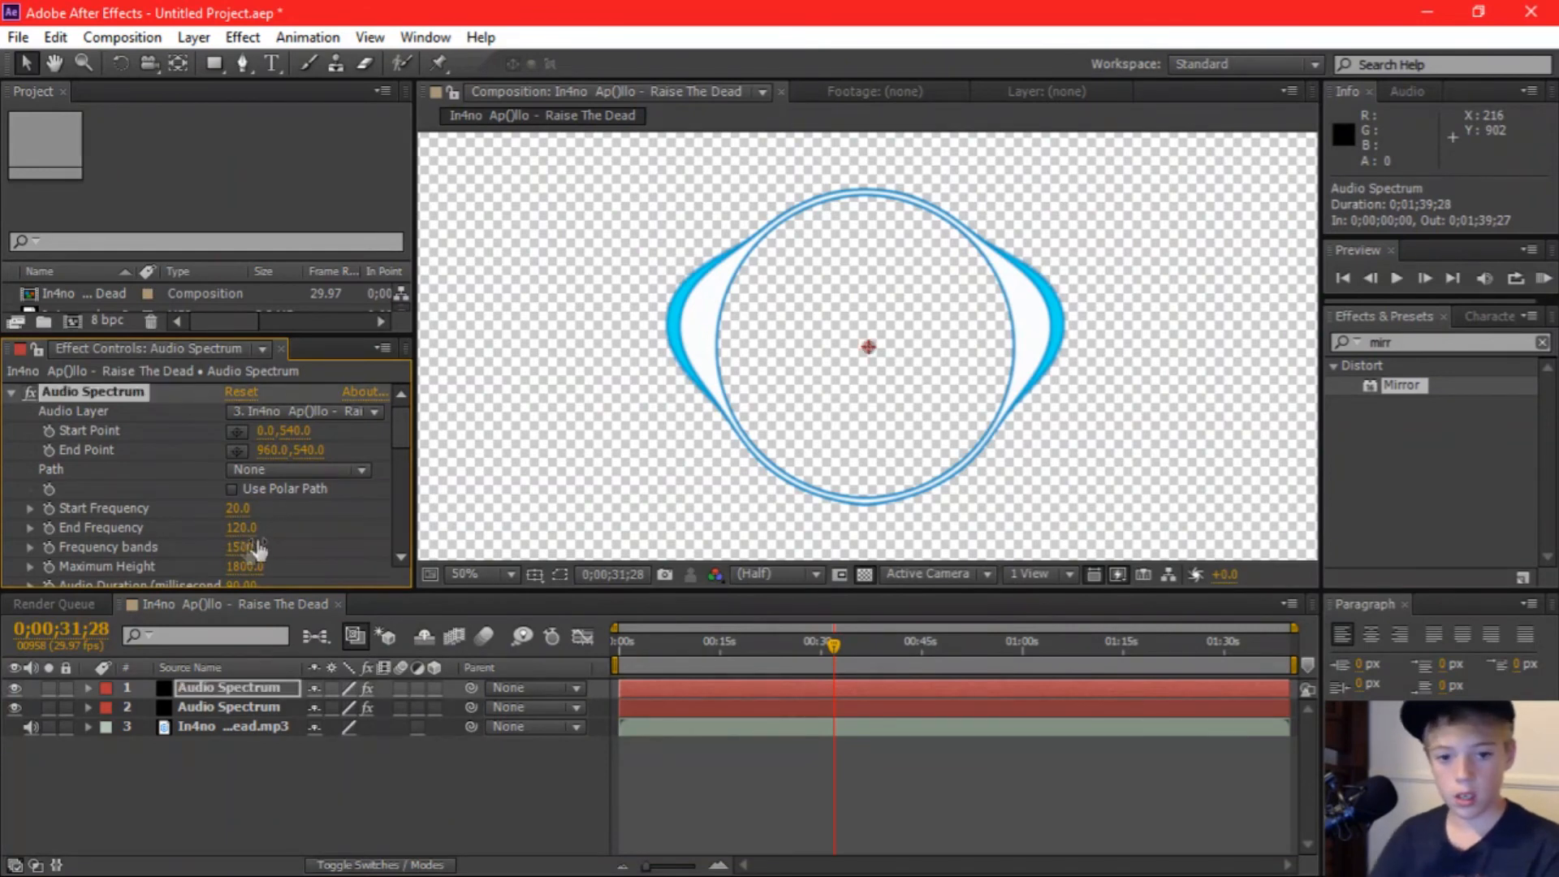
left_click_drag(830, 651, 610, 670)
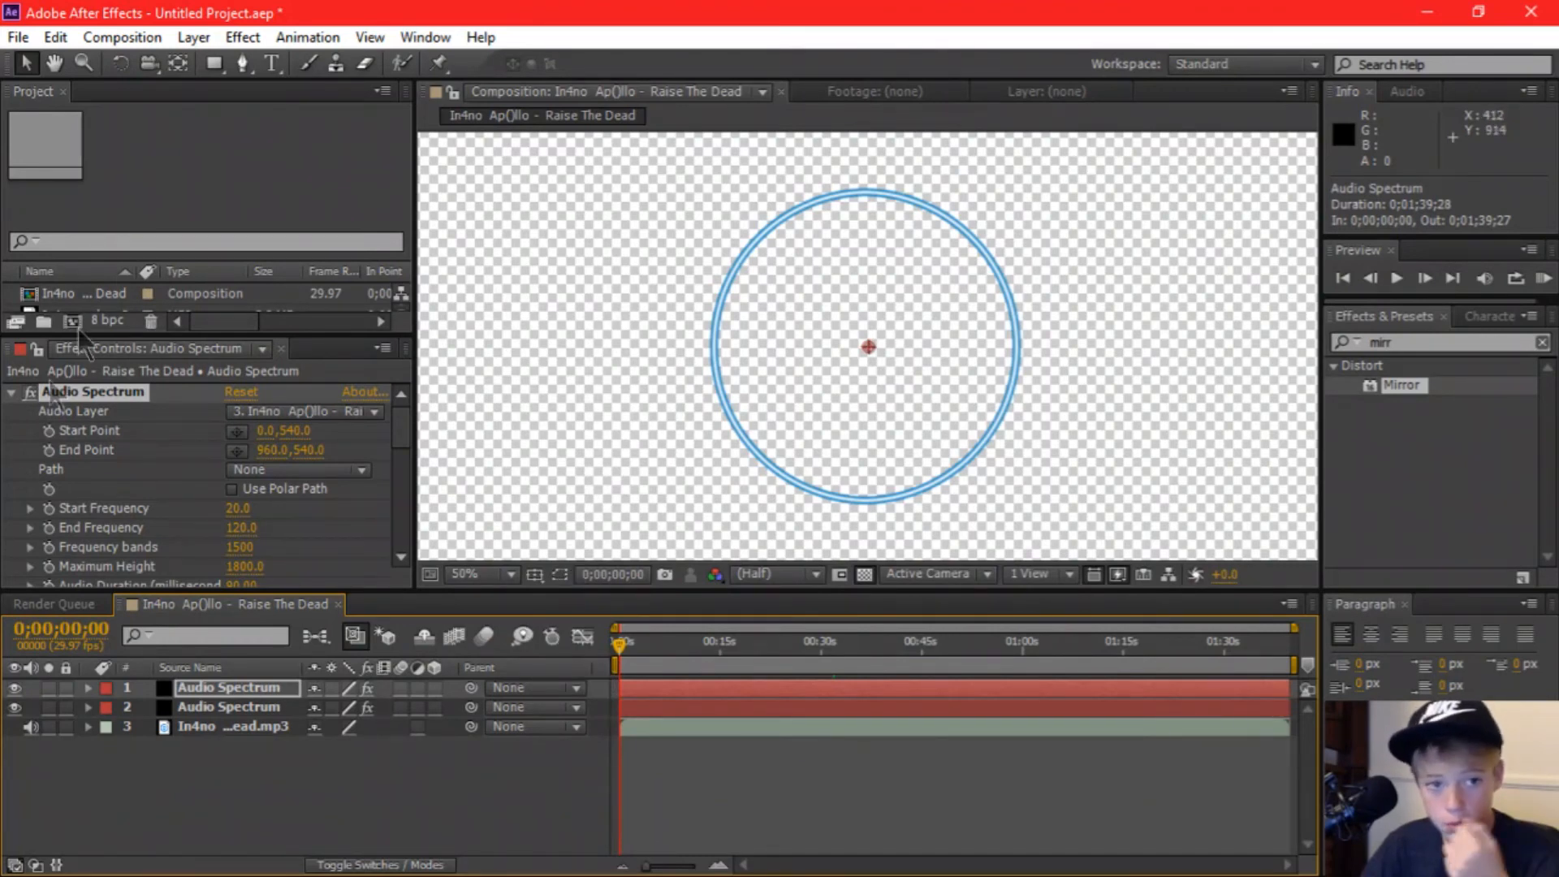
Step: Add the composition to the render queue and enable Audio Output in its output module, keeping the AVI format
left_click(135, 31)
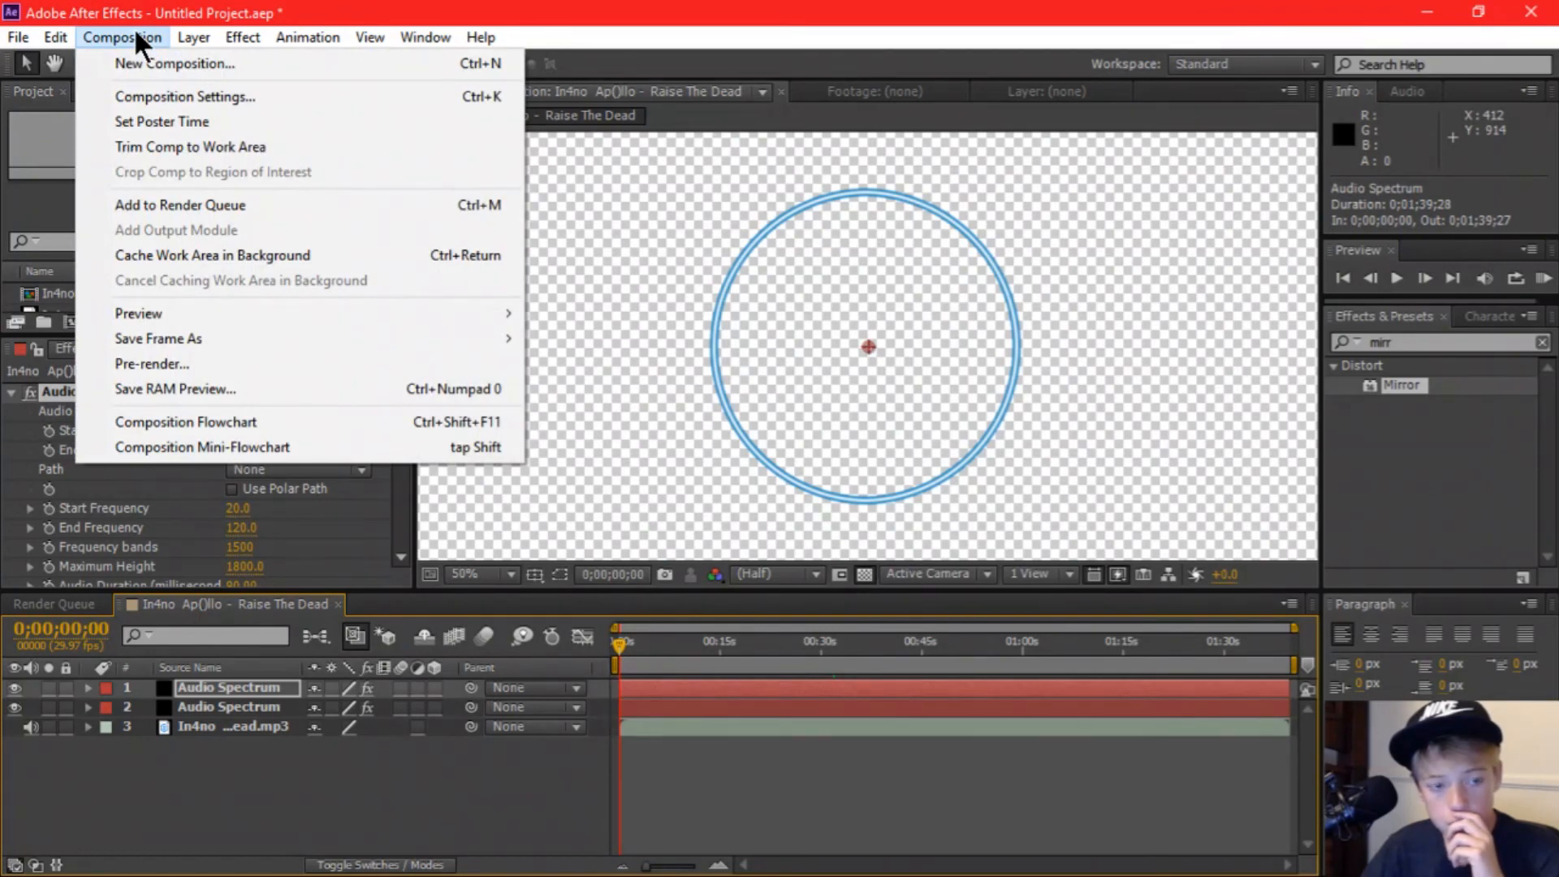
left_click(206, 205)
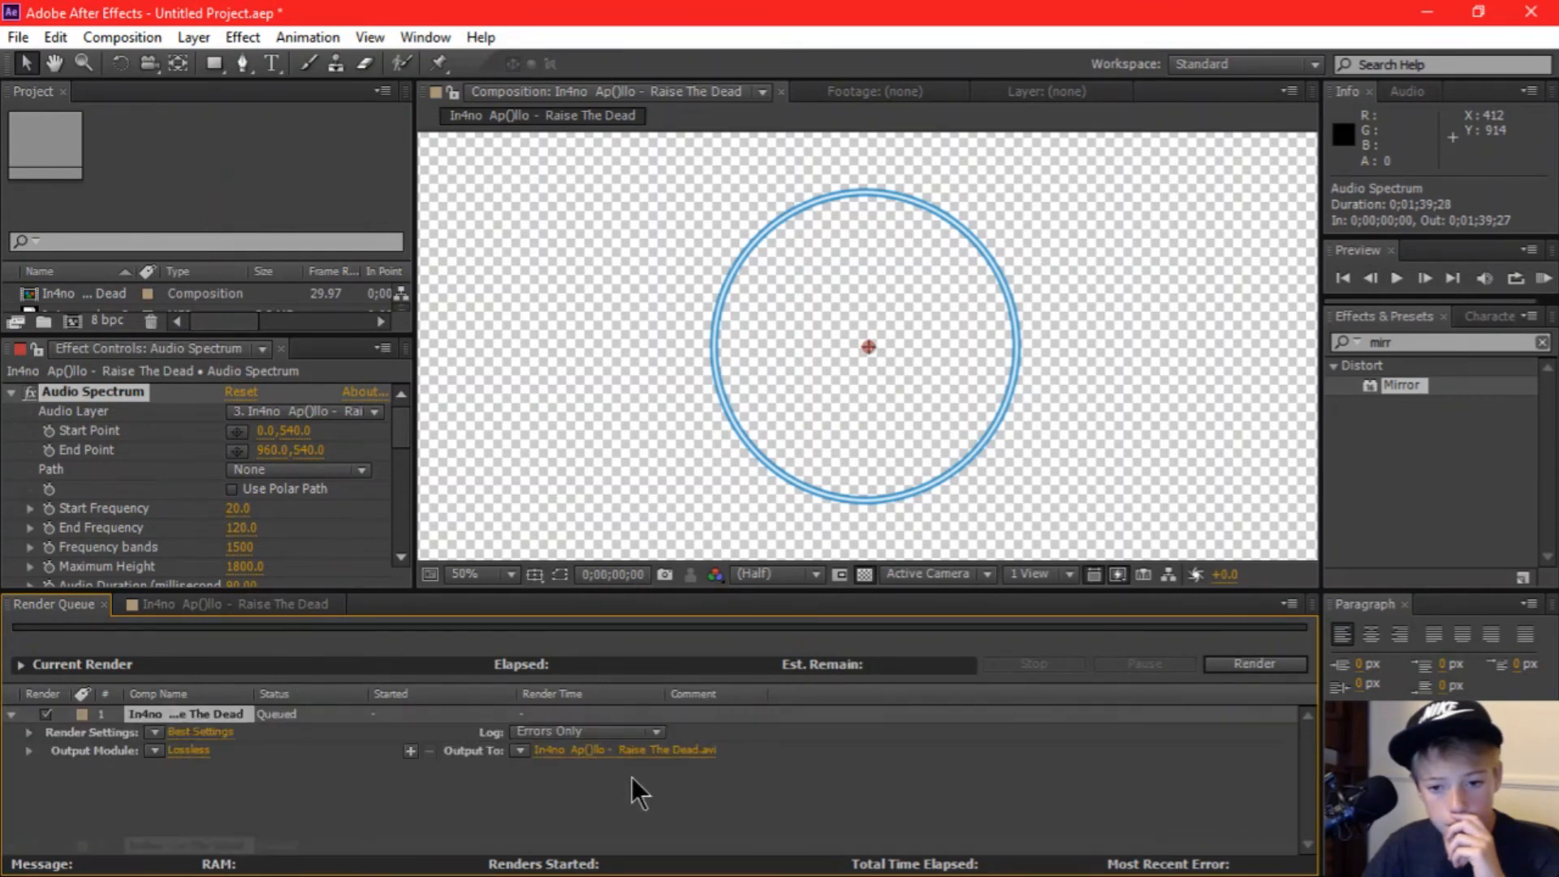
left_click(193, 749)
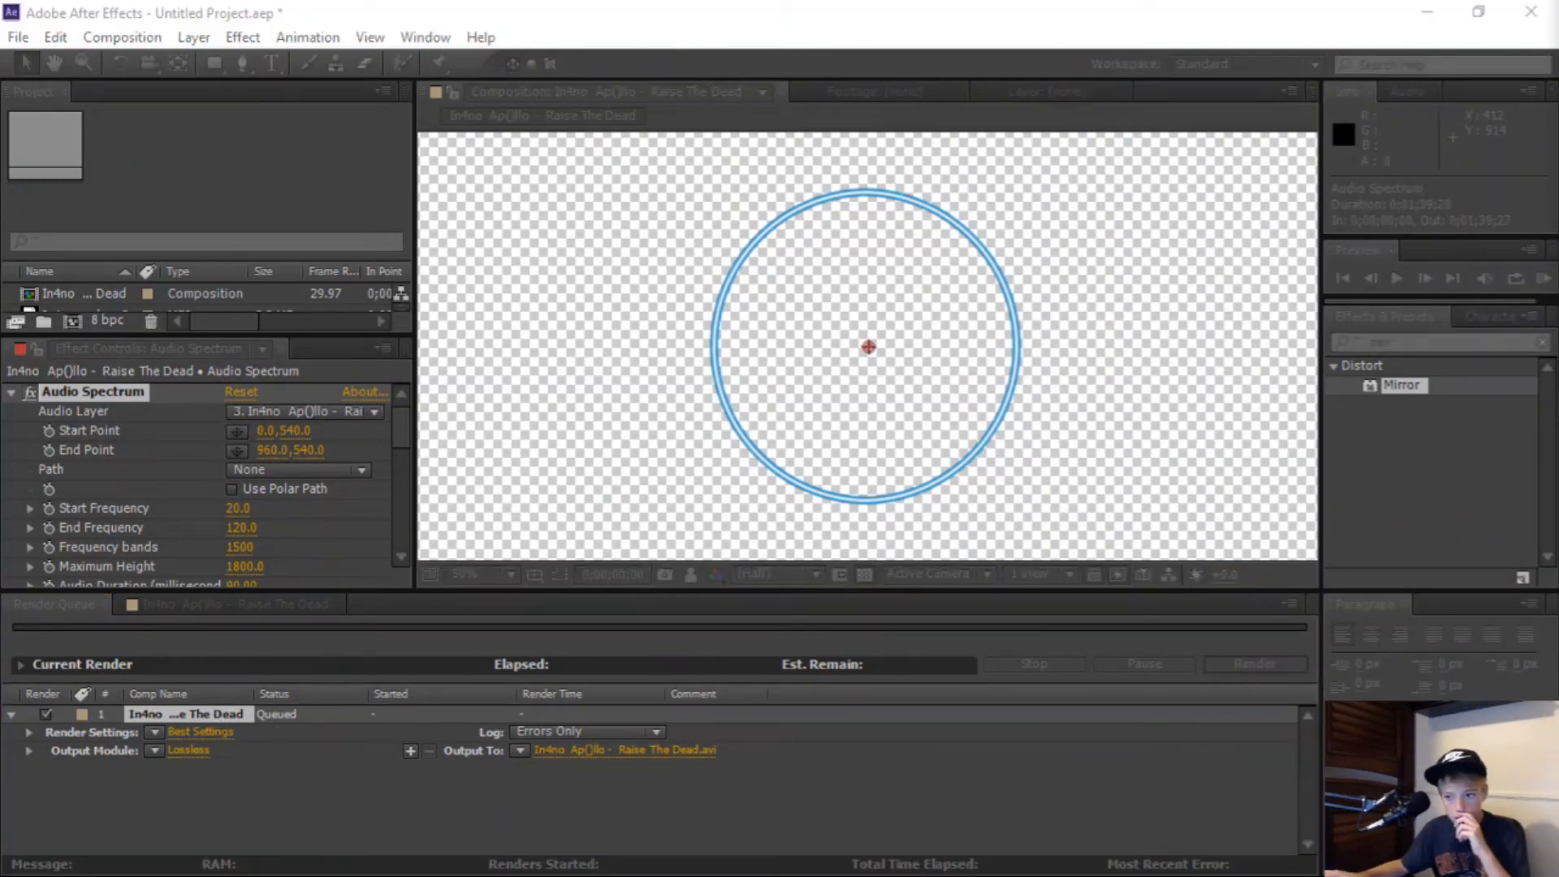
left_click_drag(1558, 302, 734, 77)
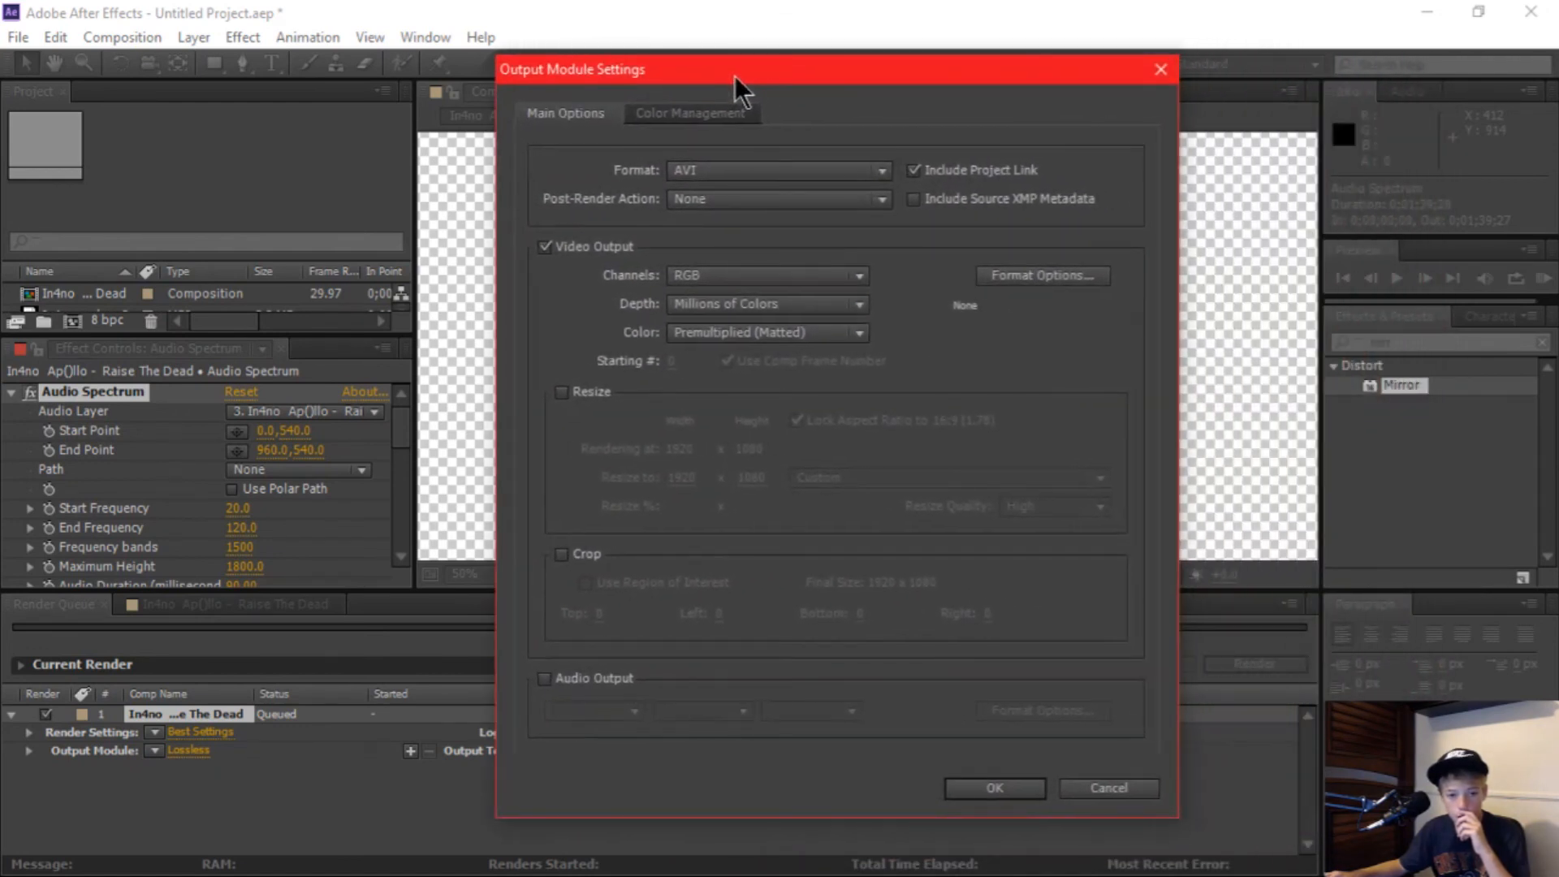
left_click(778, 166)
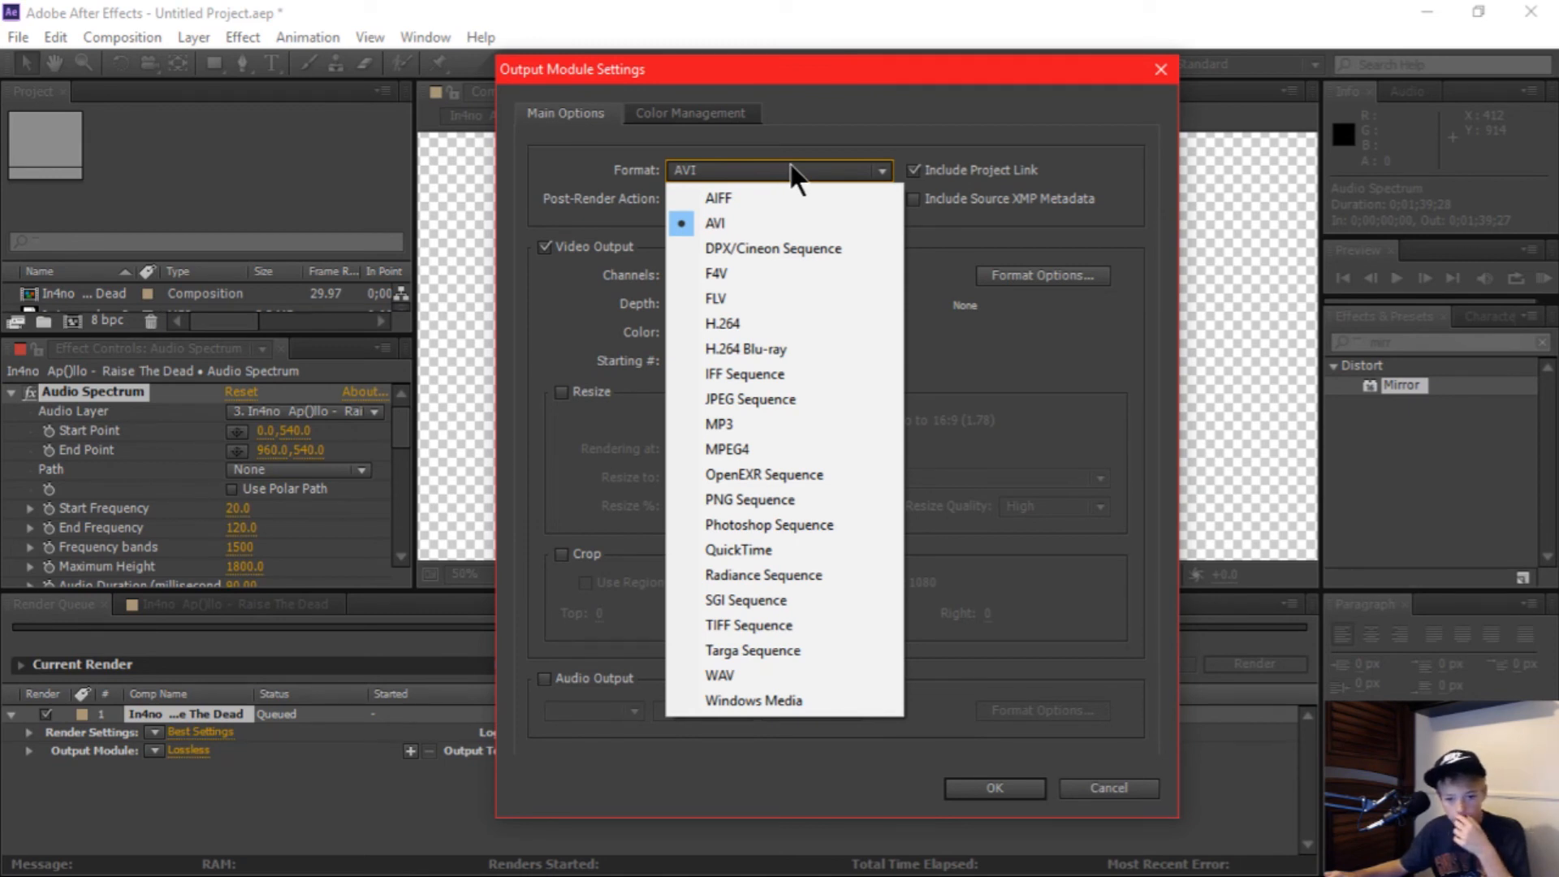
left_click(790, 166)
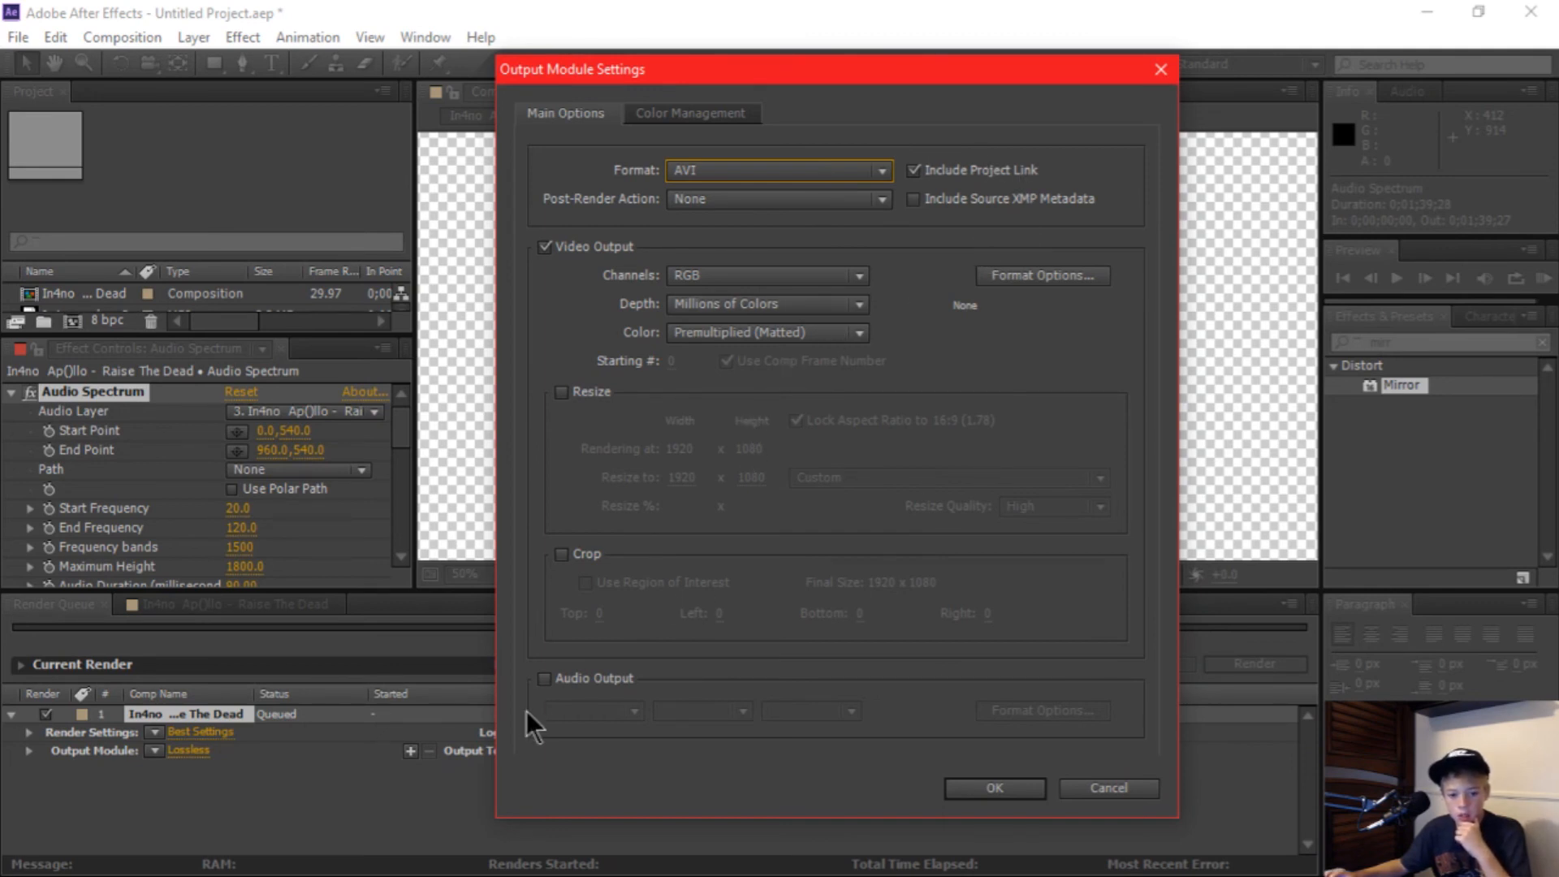
left_click(544, 678)
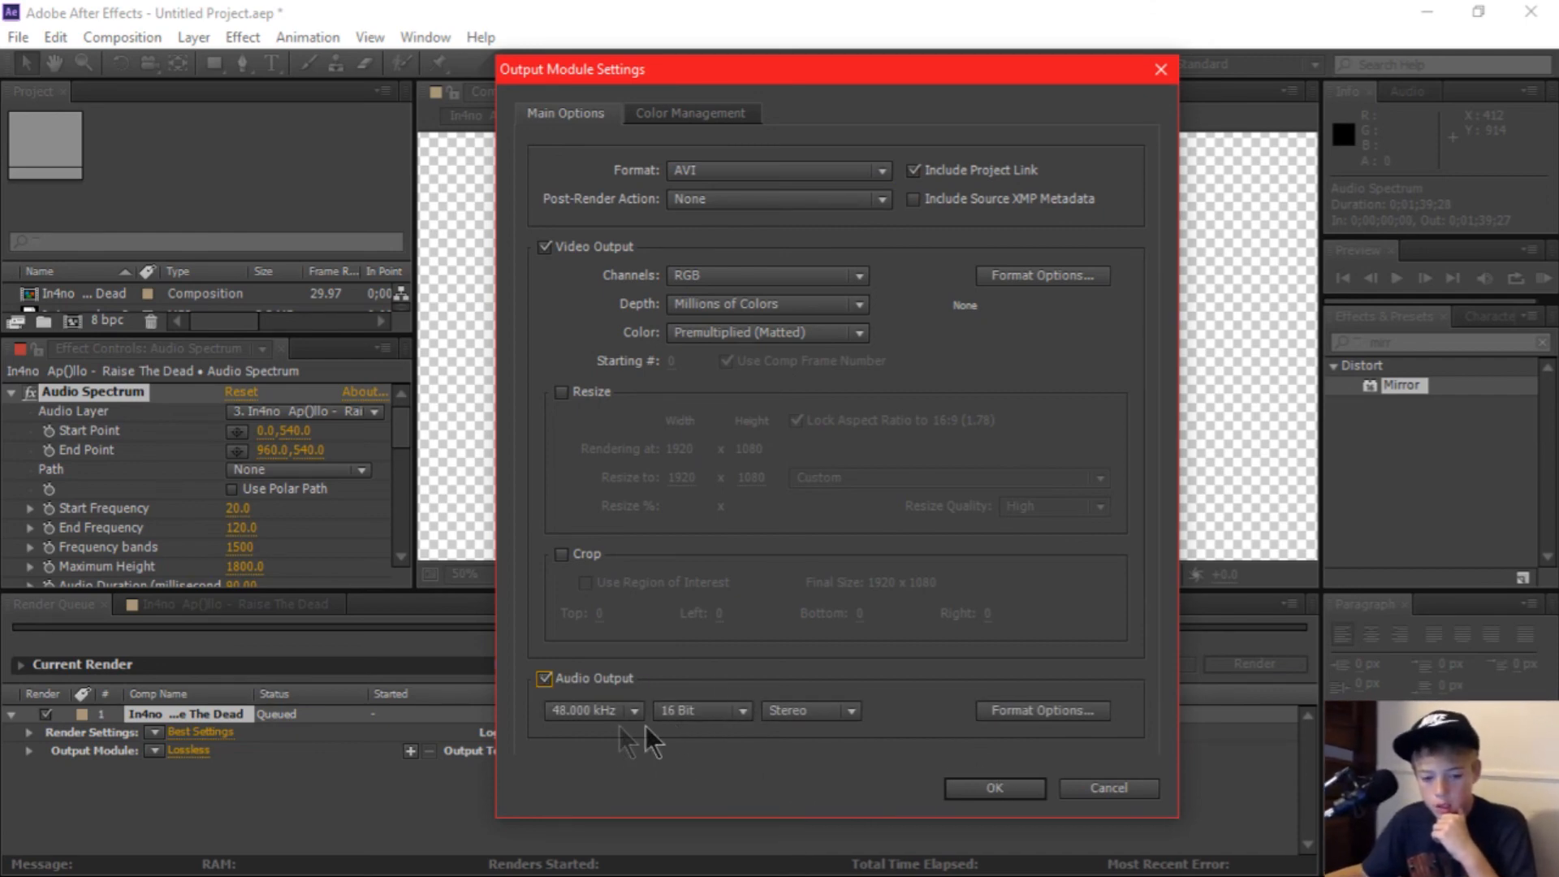
left_click(986, 792)
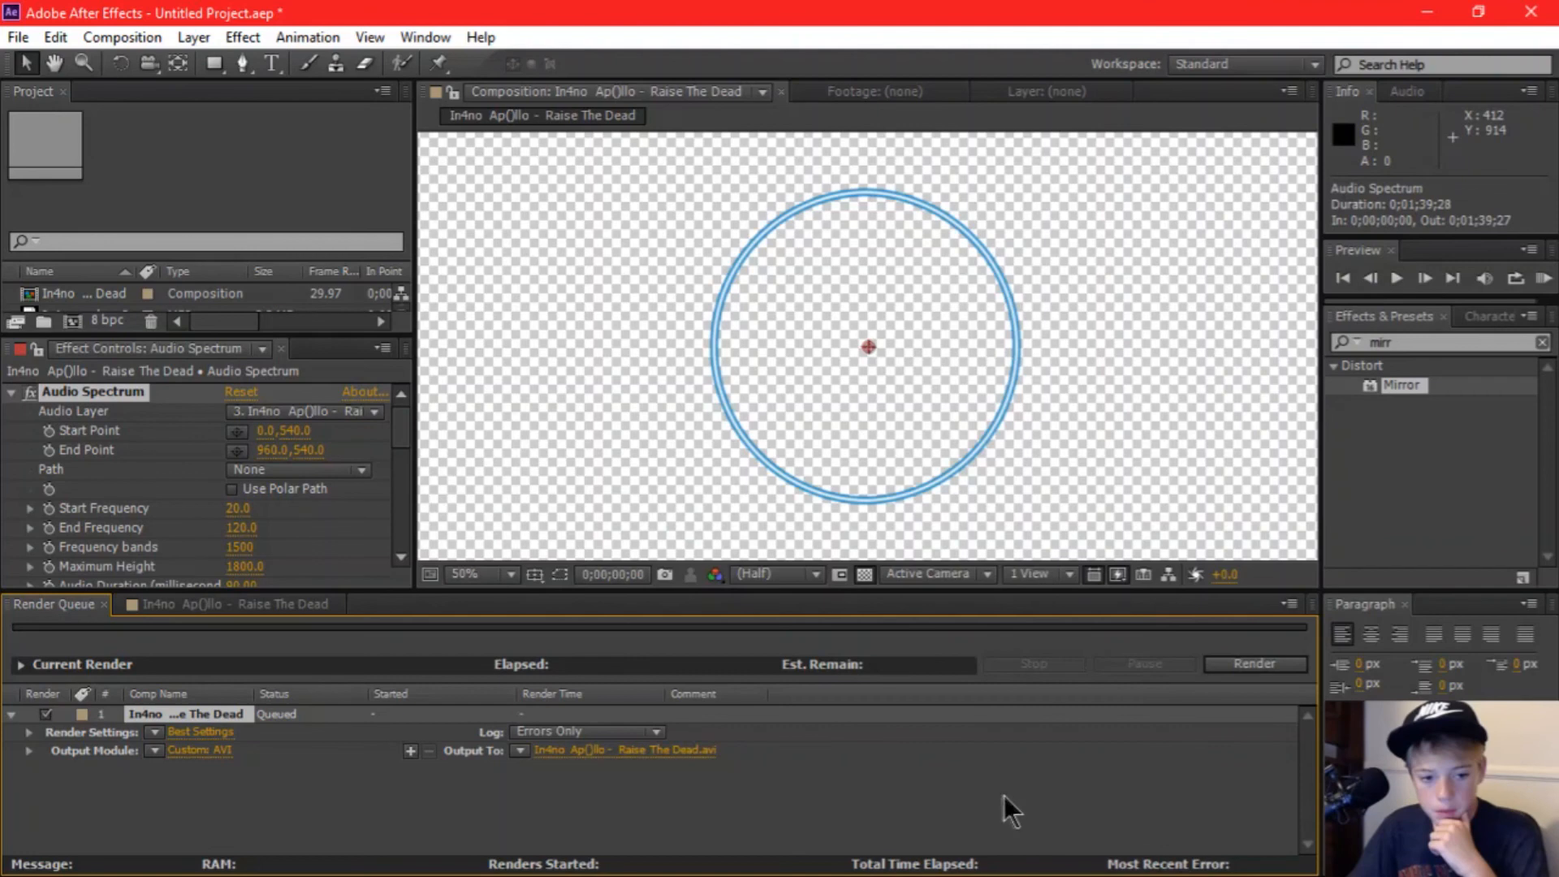
Step: Set the output file on the Desktop to "In4no Ap()llo - Raise The Dead Audio Spectrum For TUTORIAL TPB" and start the render
left_click(617, 752)
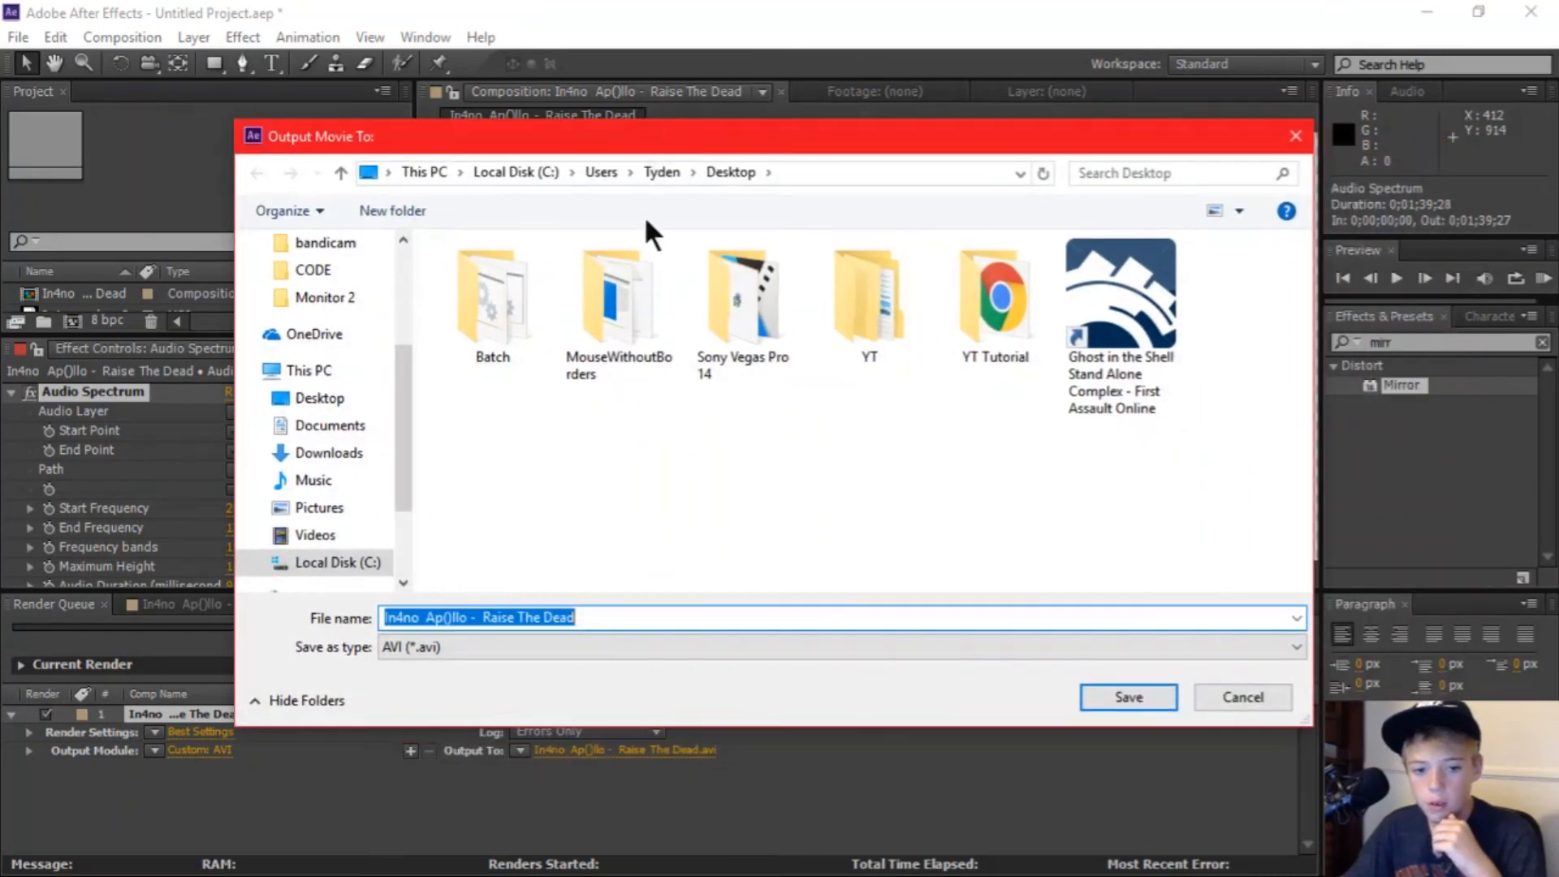
left_click(611, 614)
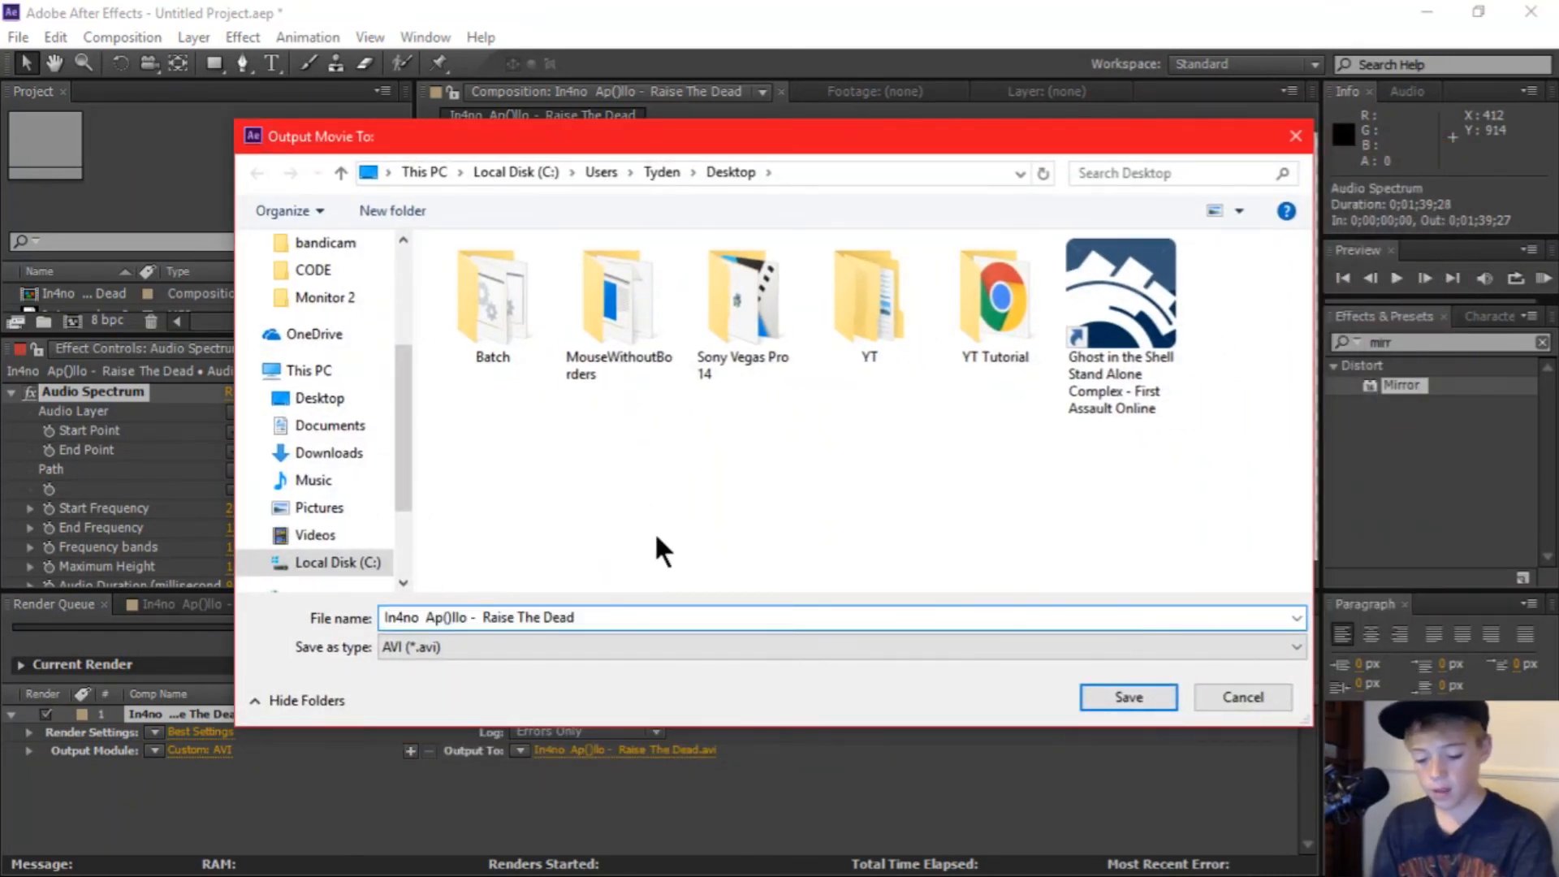
type("Audipo")
key("BackSpace")
key("BackSpace")
key("BackSpace")
type("io ")
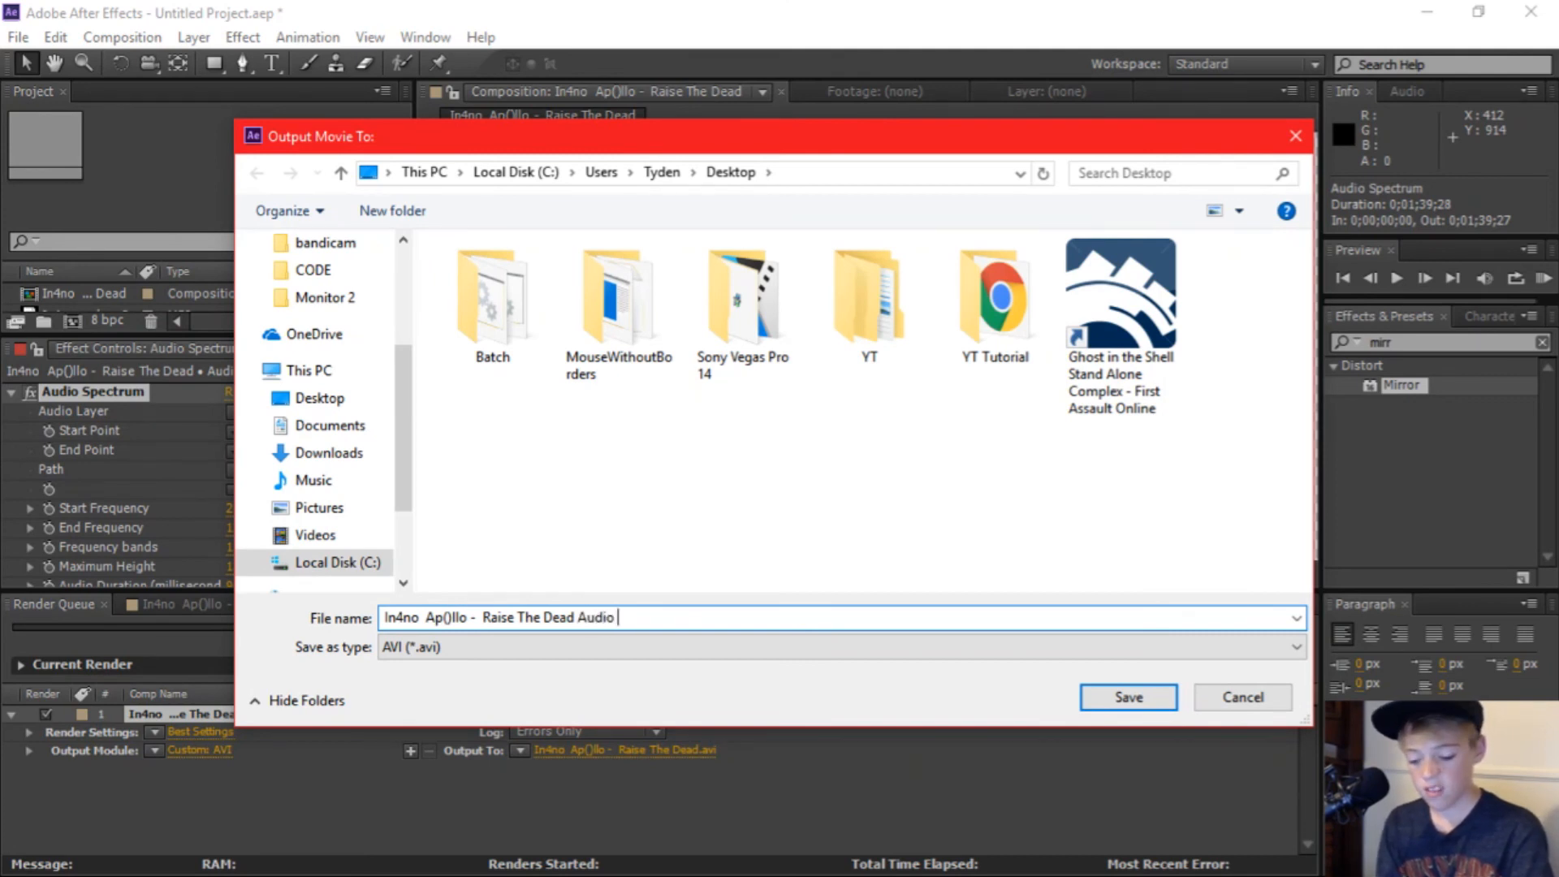
type("Spectru")
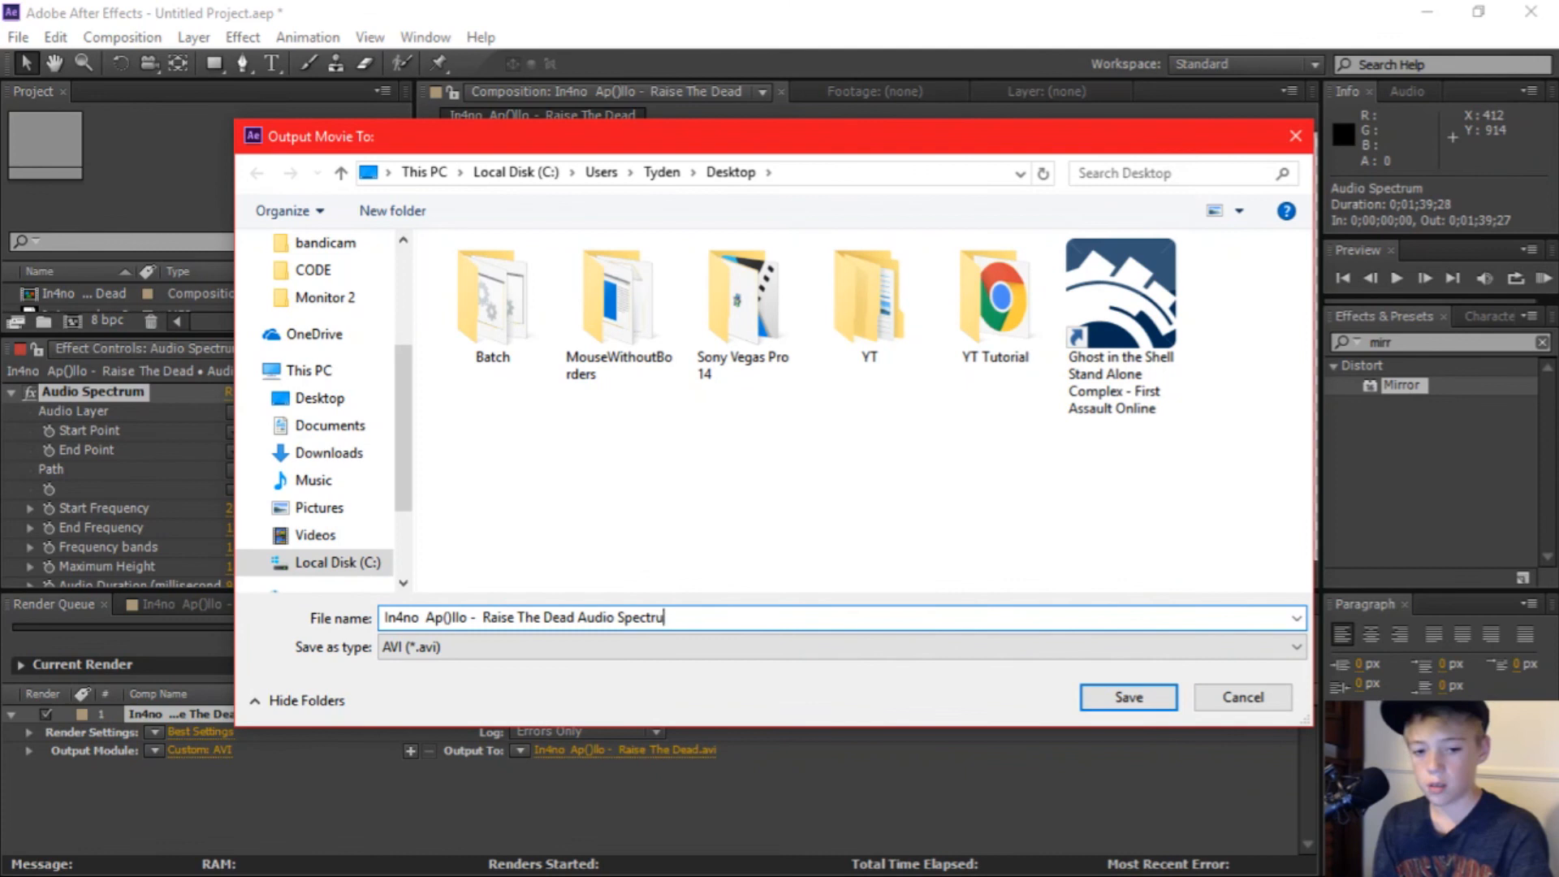
type("m F")
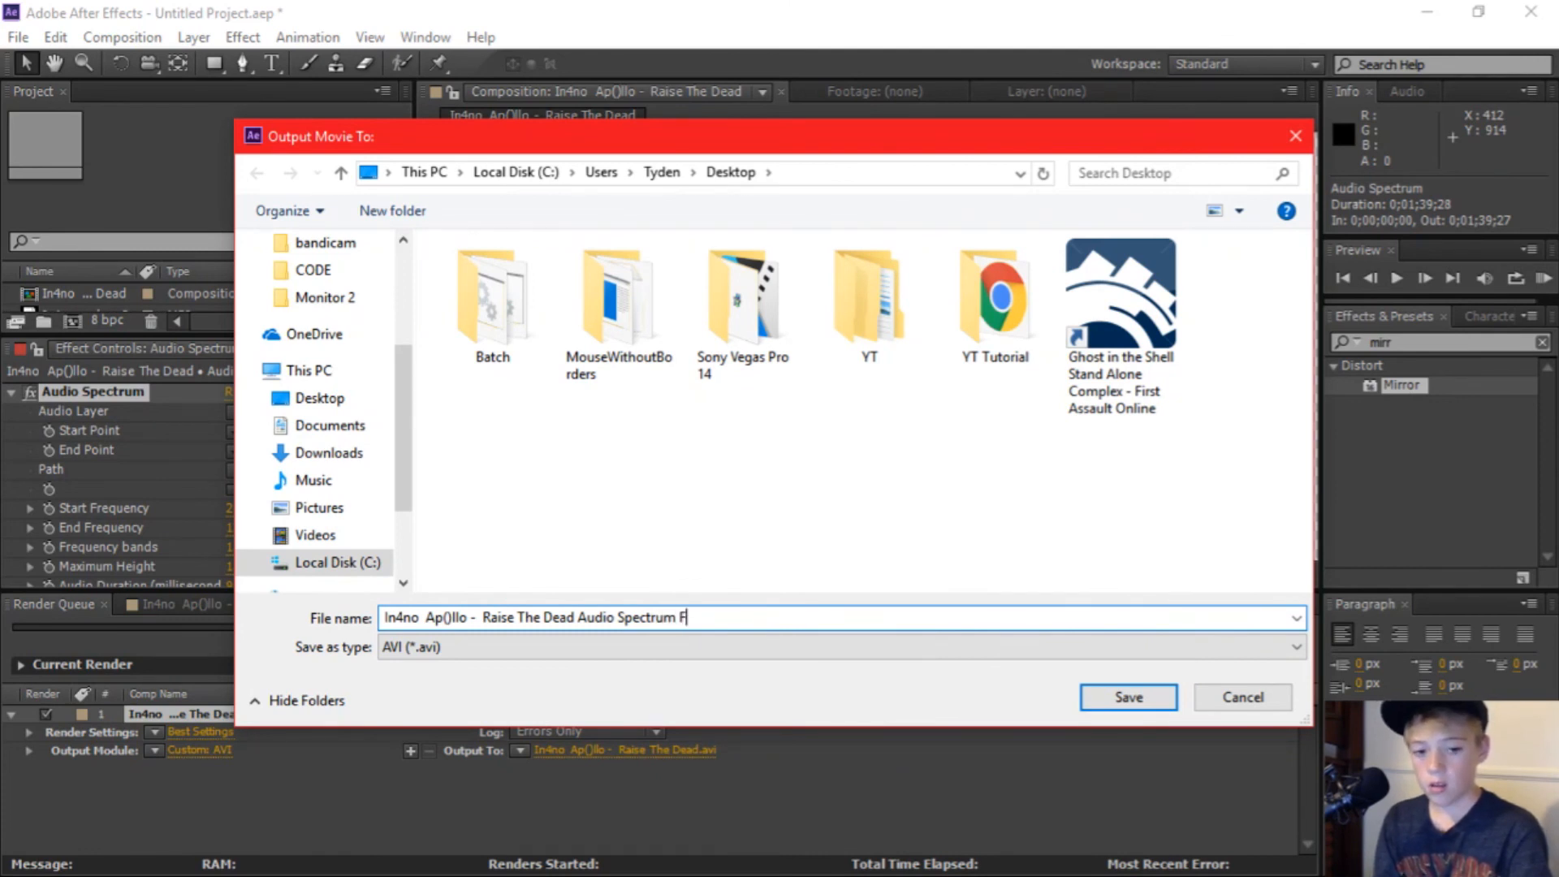
type("or TUTORIAL T")
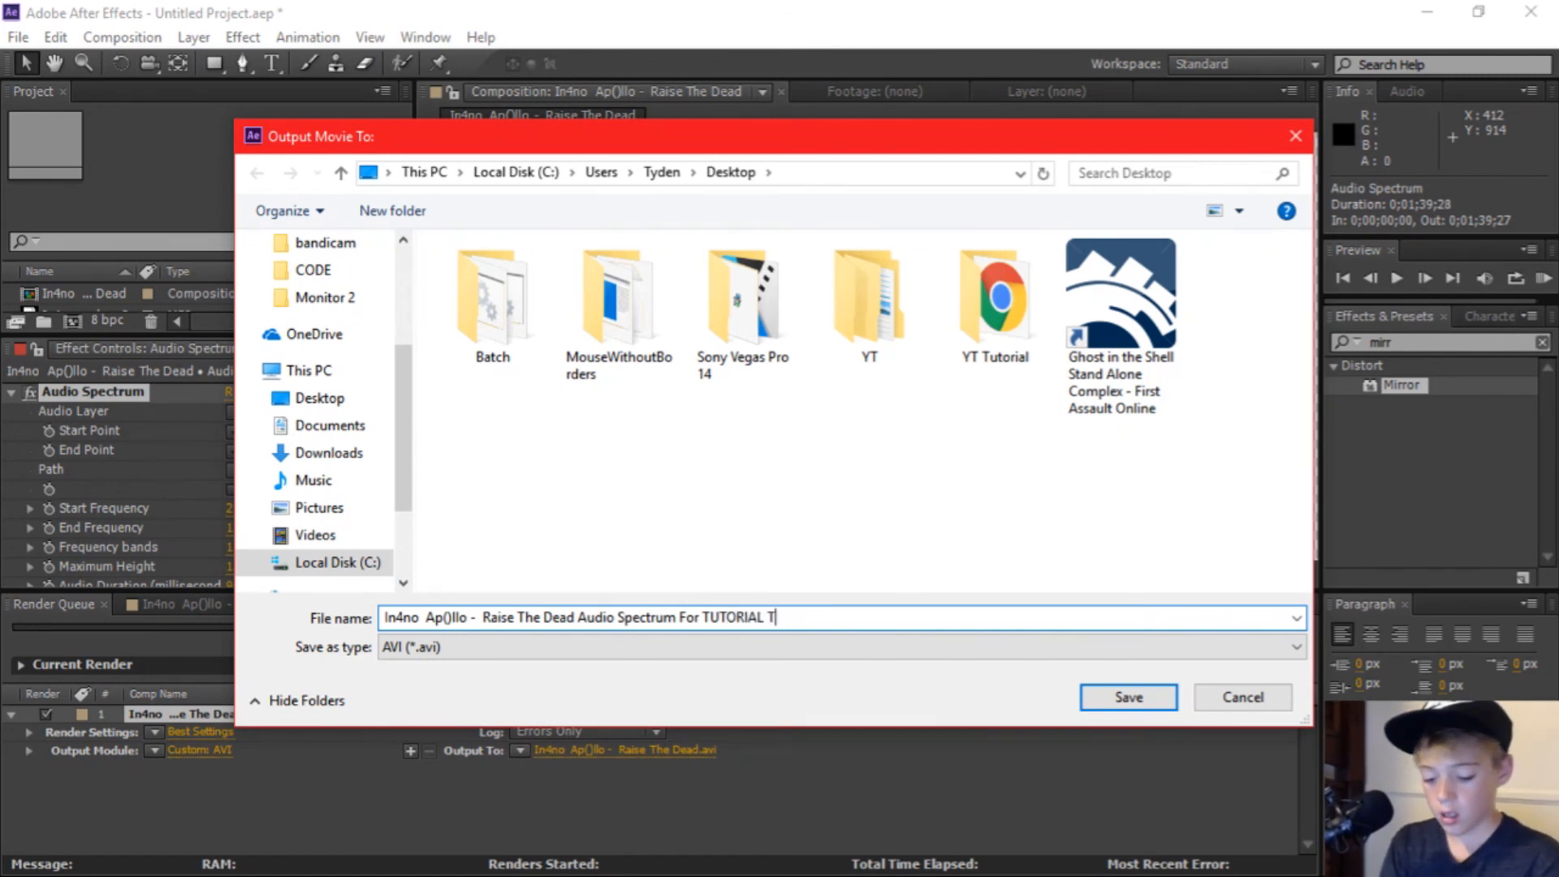
type("PB")
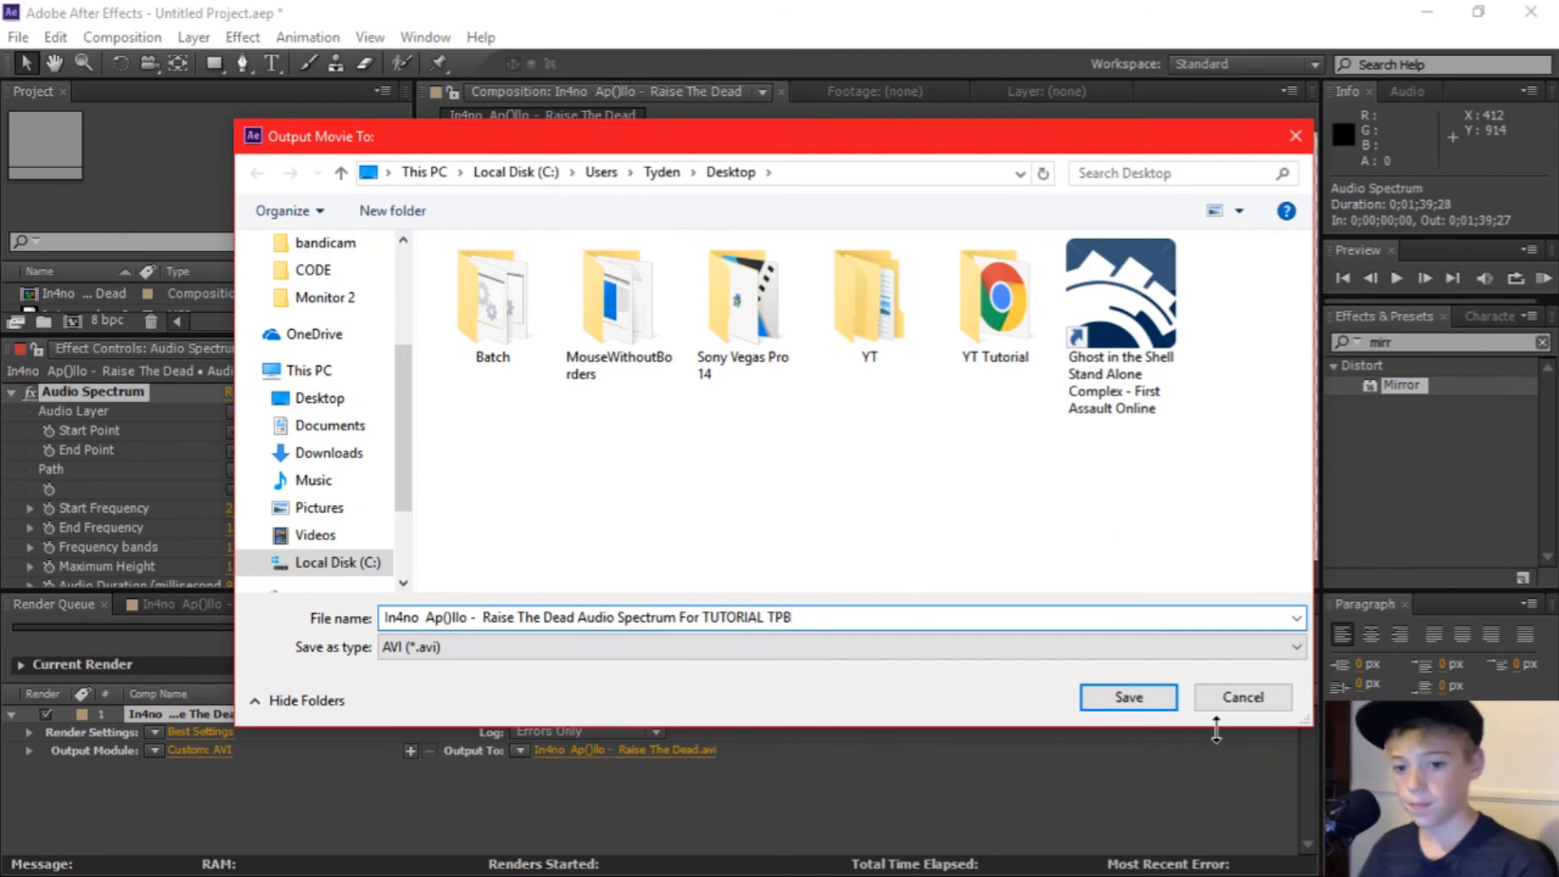
left_click(1164, 699)
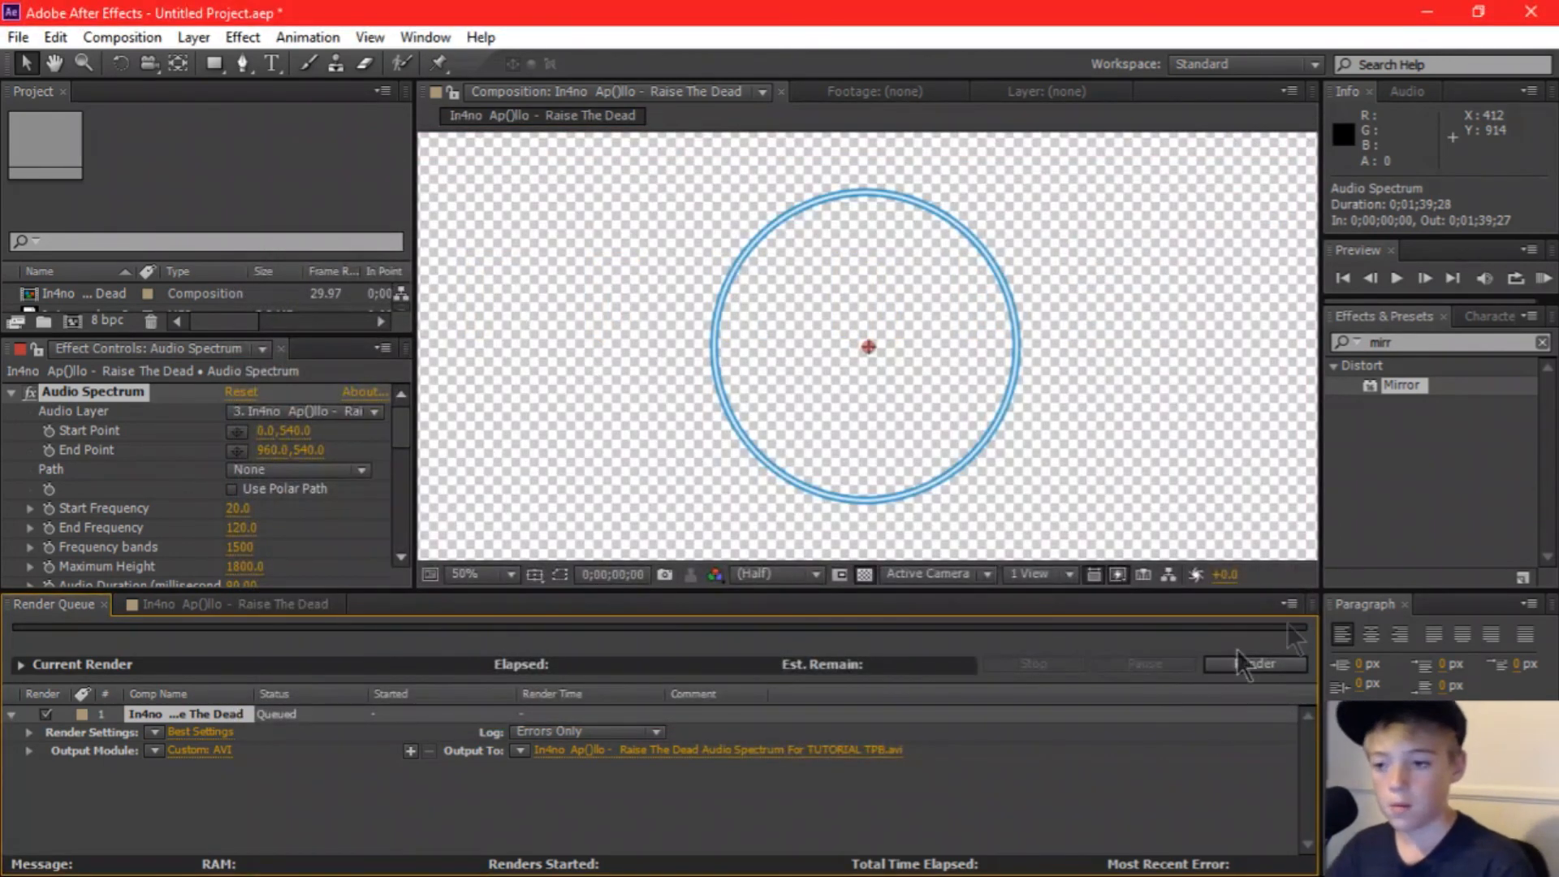
left_click(1255, 663)
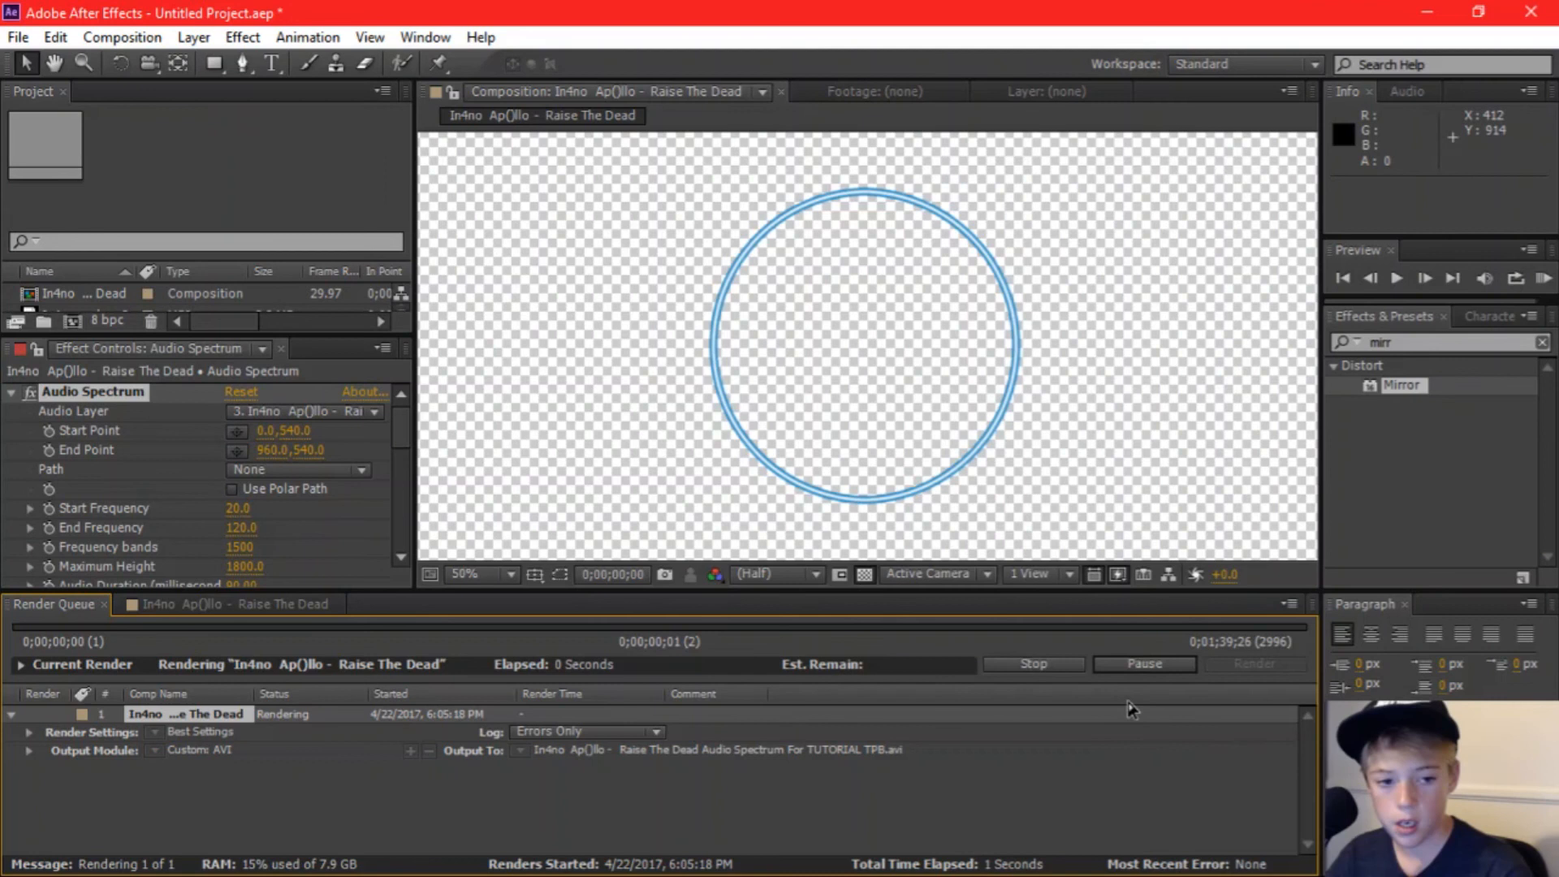